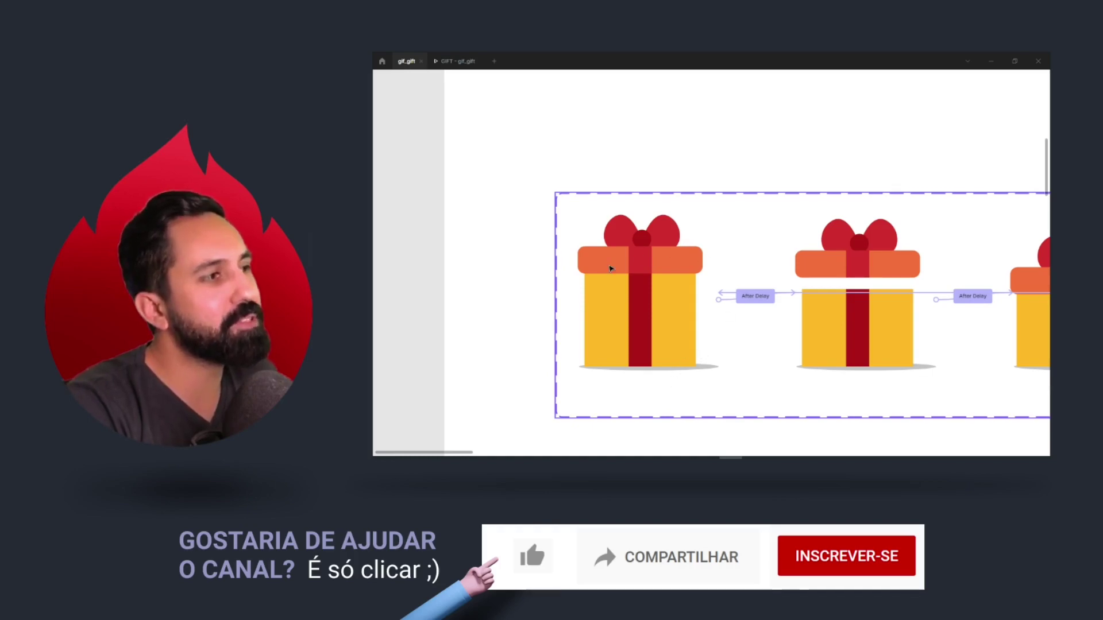
- Pan across the finished gift variant set and play the GIFT looping prototype
drag(804, 239, 660, 216)
drag(812, 236, 547, 264)
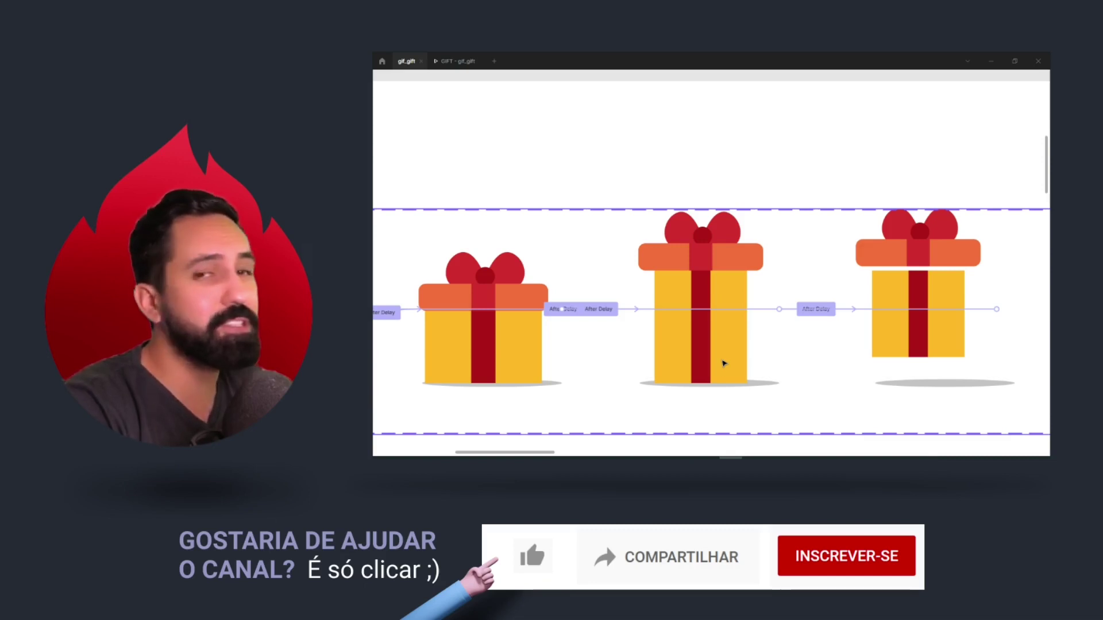
click(443, 61)
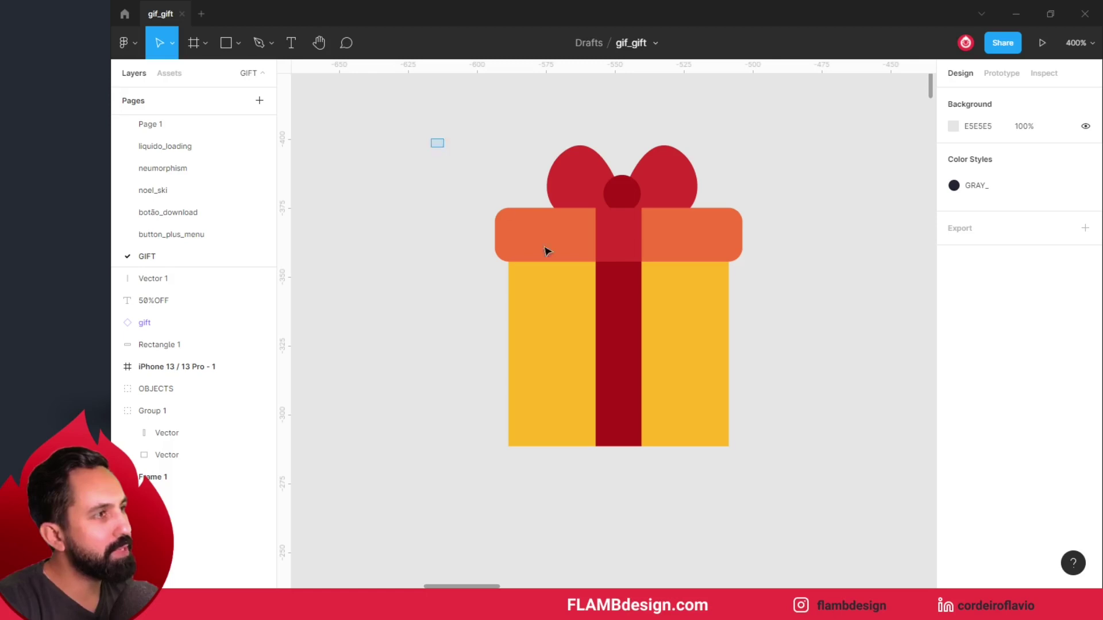
drag(546, 251, 743, 399)
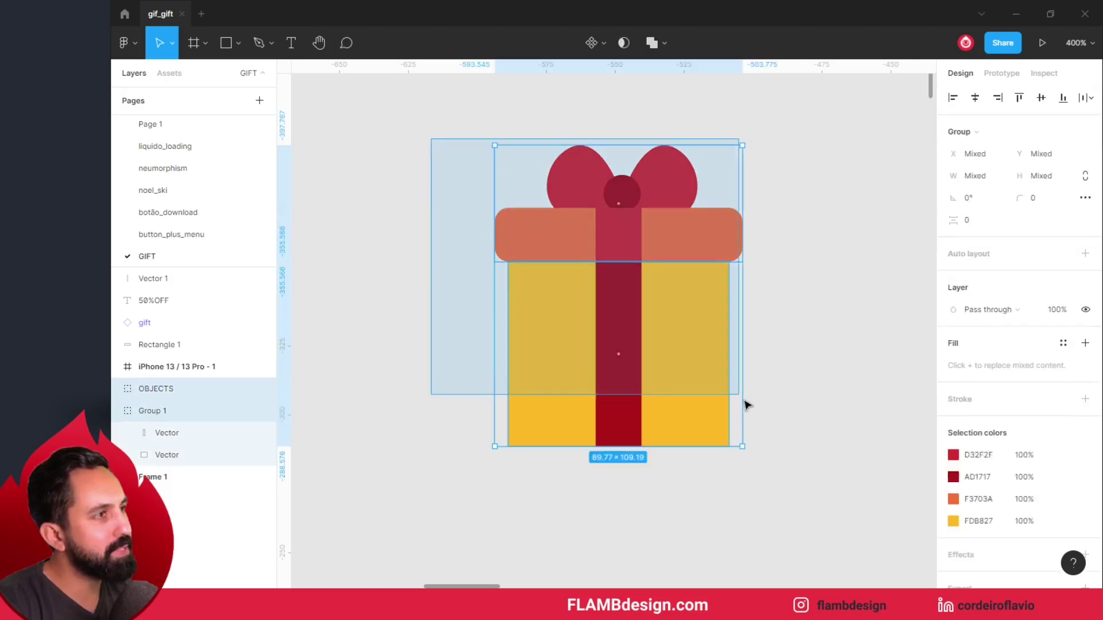
click(810, 411)
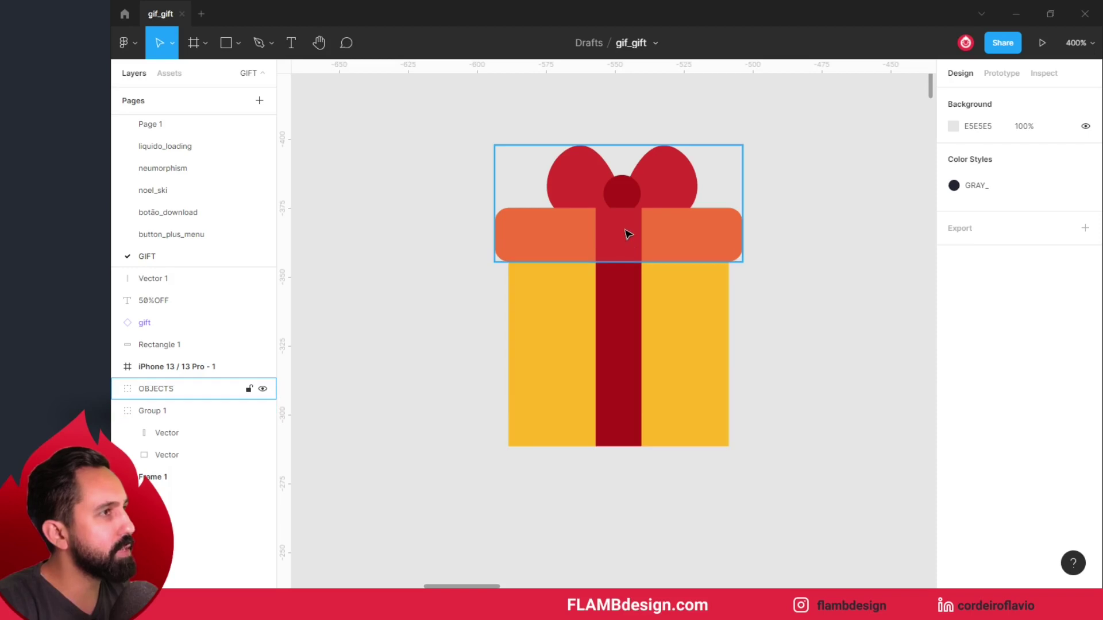
drag(627, 234, 627, 175)
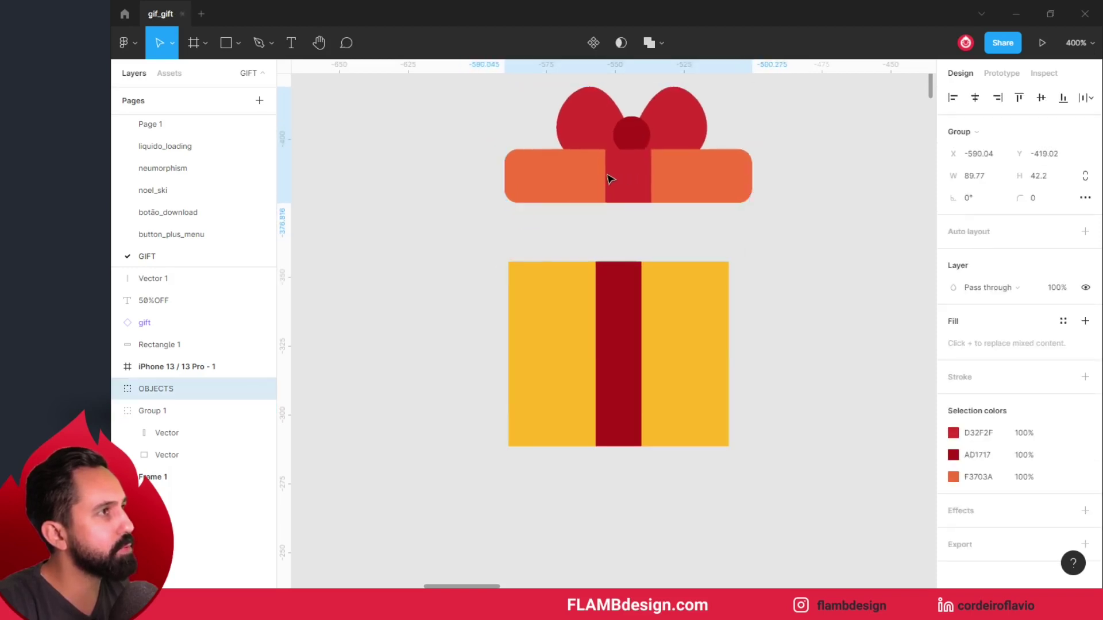
click(630, 360)
drag(630, 359, 639, 376)
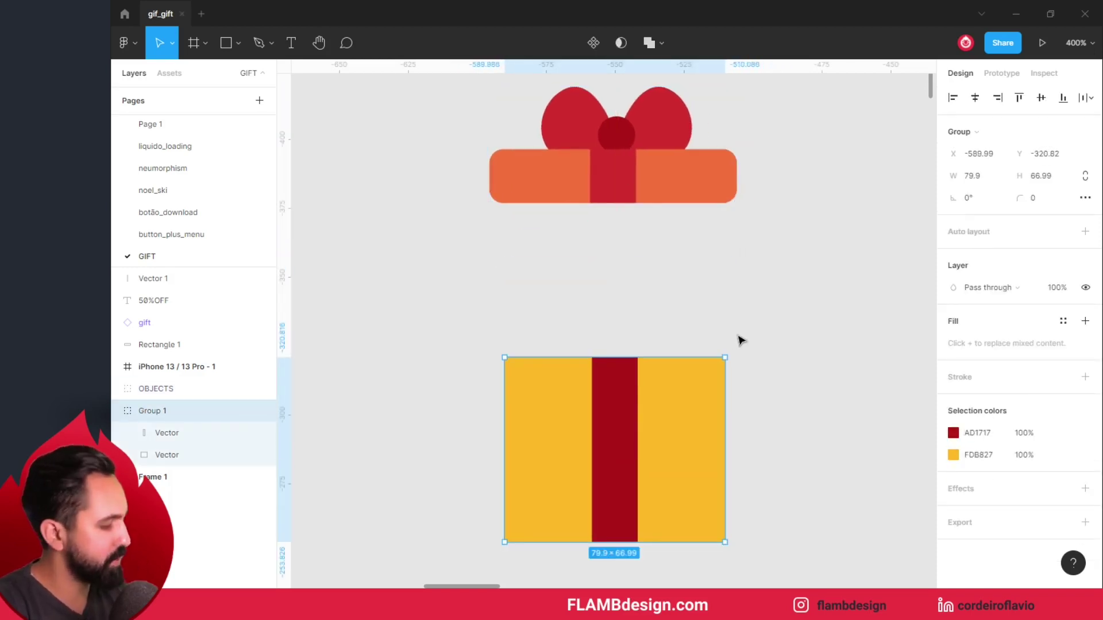
key(ctrl+z)
key(ctrl+z)
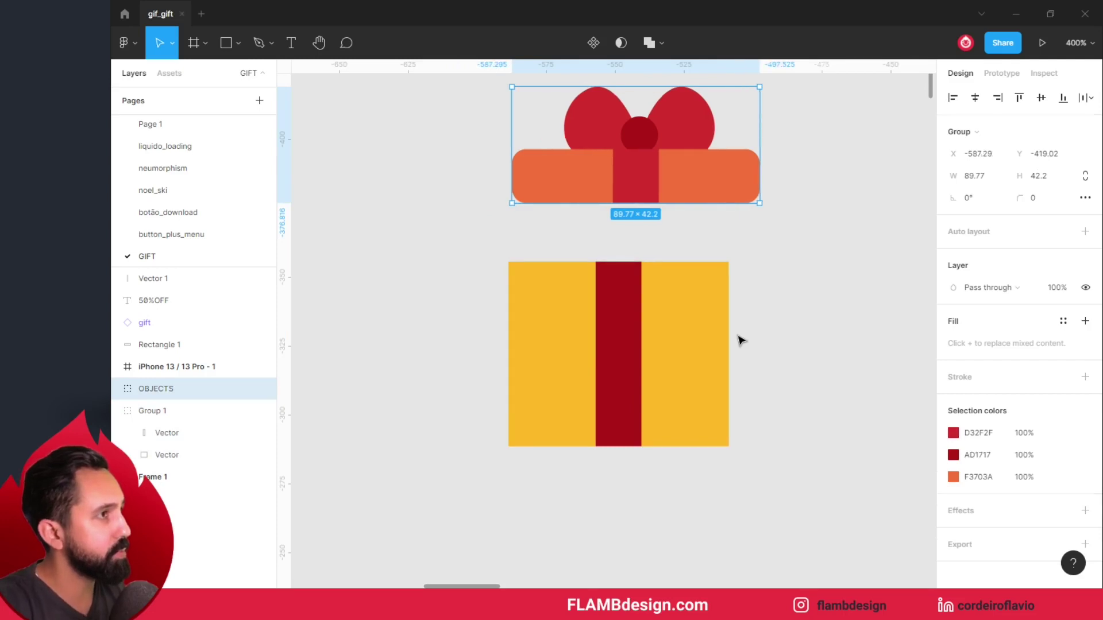
key(ctrl+z)
key(minus)
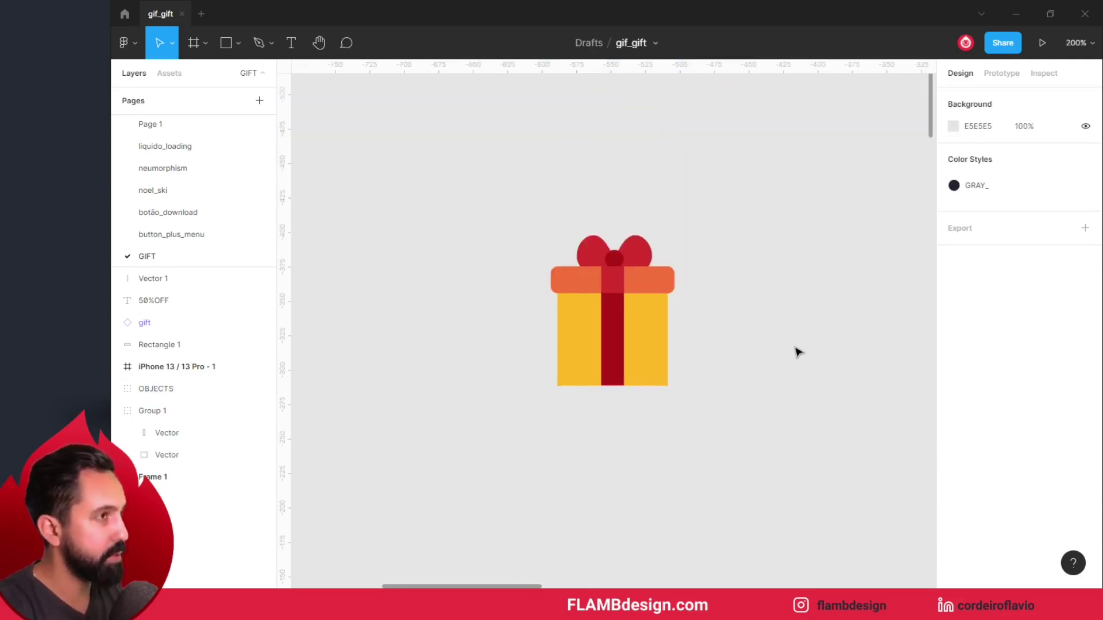
key(minus)
key(minus)
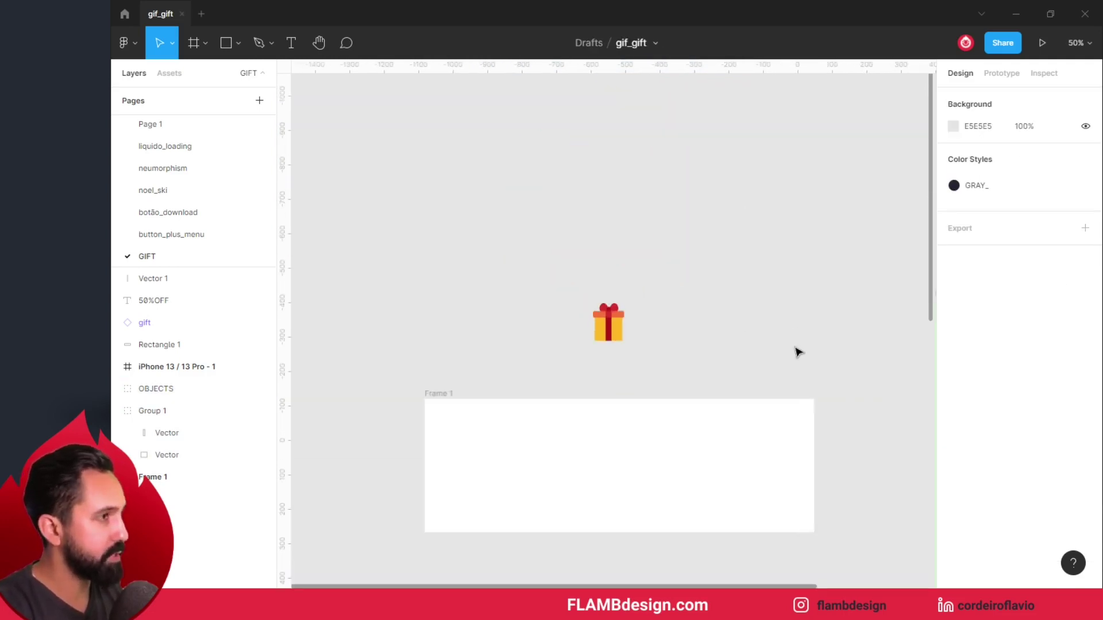
key(minus)
mouse_move(579, 279)
mouse_down()
mouse_move(631, 344)
mouse_move(537, 395)
mouse_up()
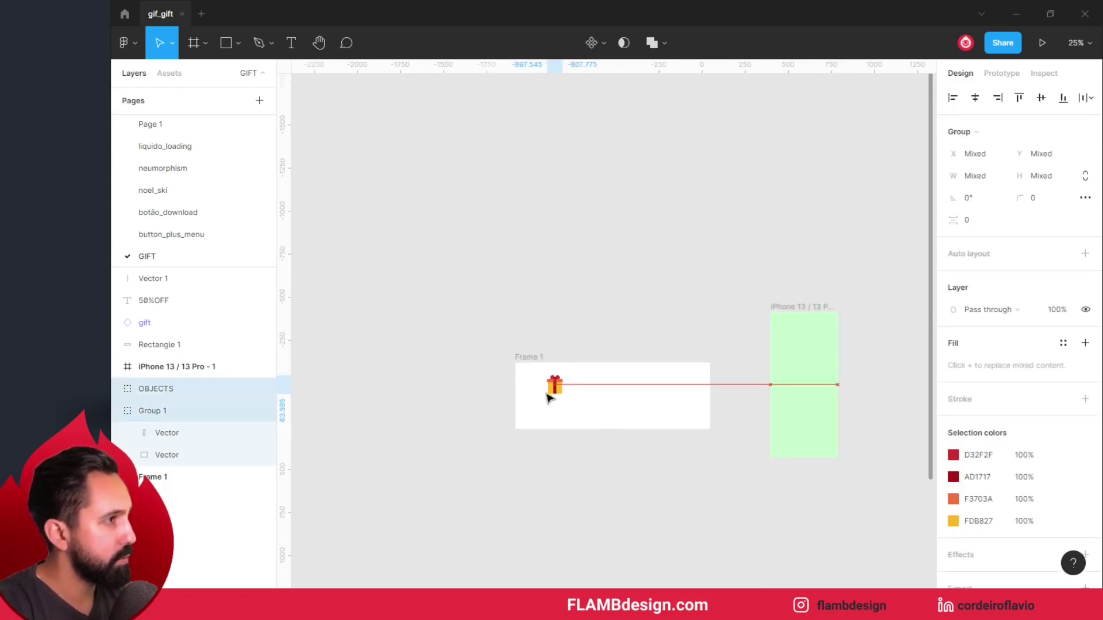
- Draw a thin flat ellipse under the gift as its shadow
scroll(537, 394, up, 2)
scroll(537, 395, up, 4)
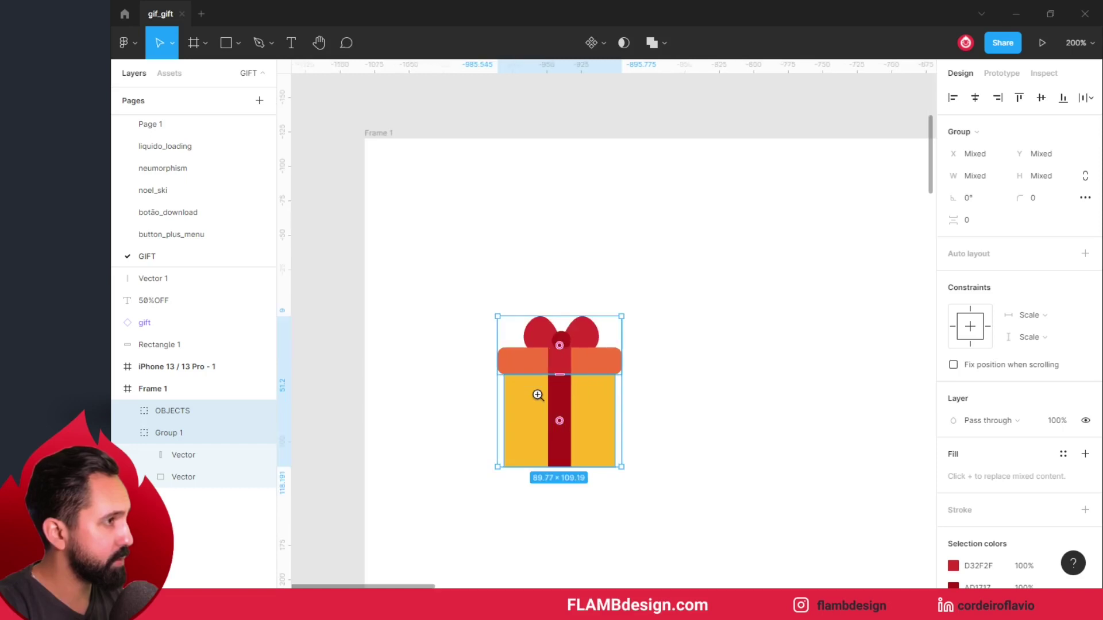
click(655, 447)
key(o)
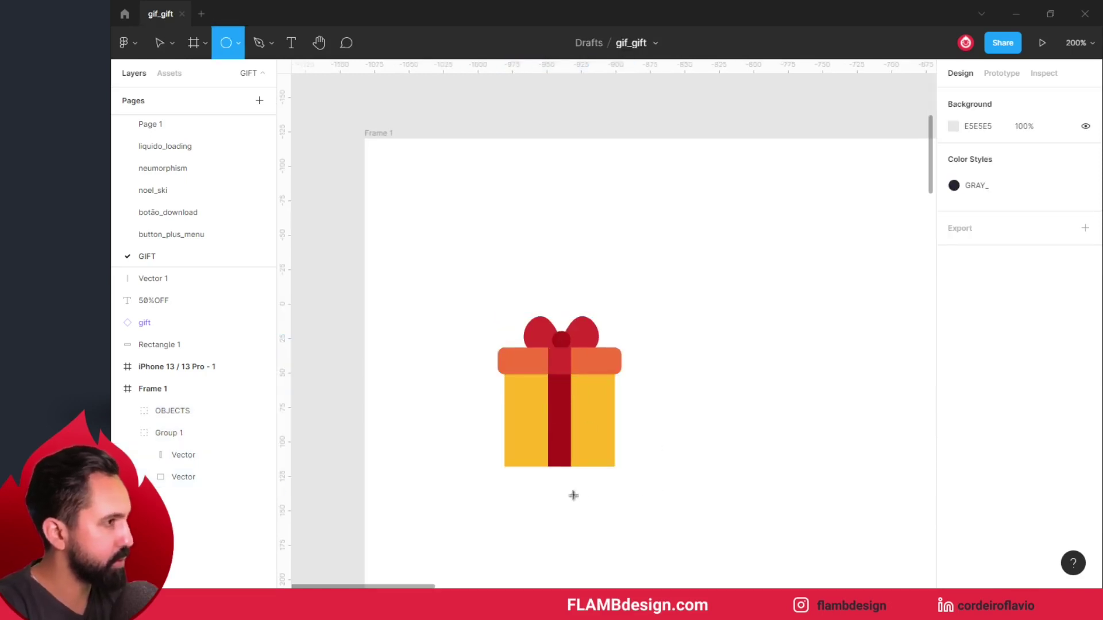
drag(550, 488, 686, 493)
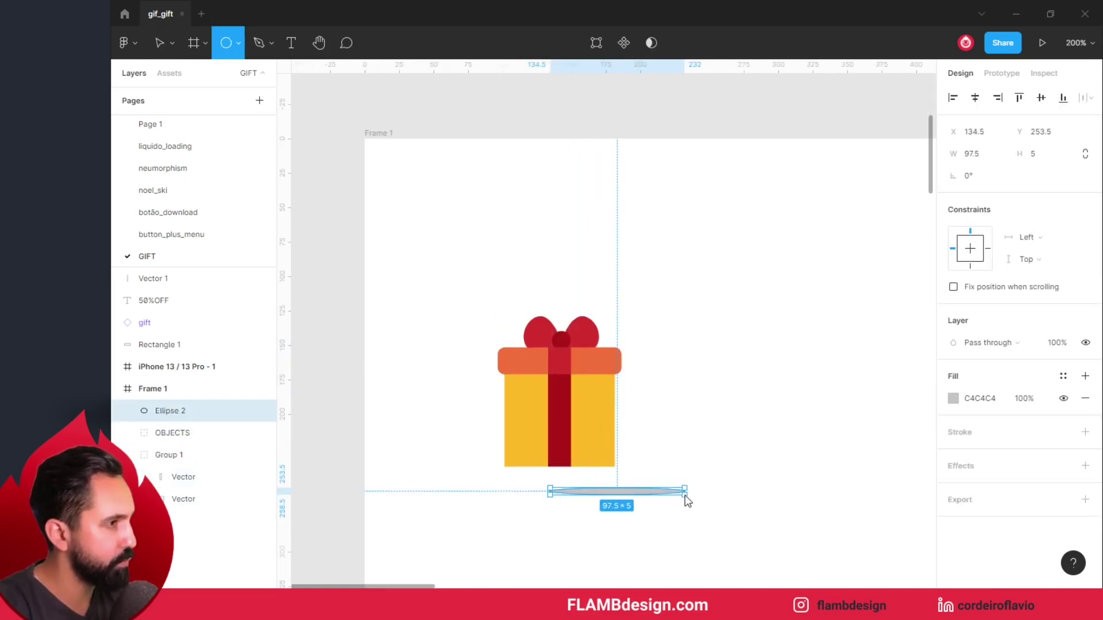
drag(689, 501, 621, 471)
click(752, 500)
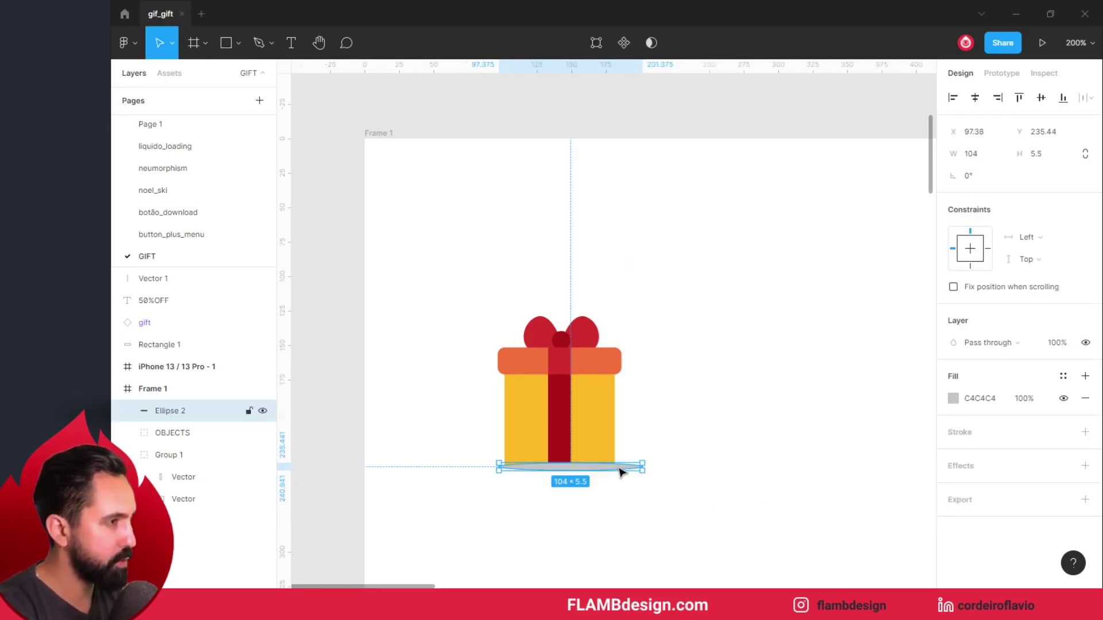
- Send the shadow behind the gift, narrow it to about 100 wide, then select both
key(ctrl+shift+bracketleft)
click(654, 499)
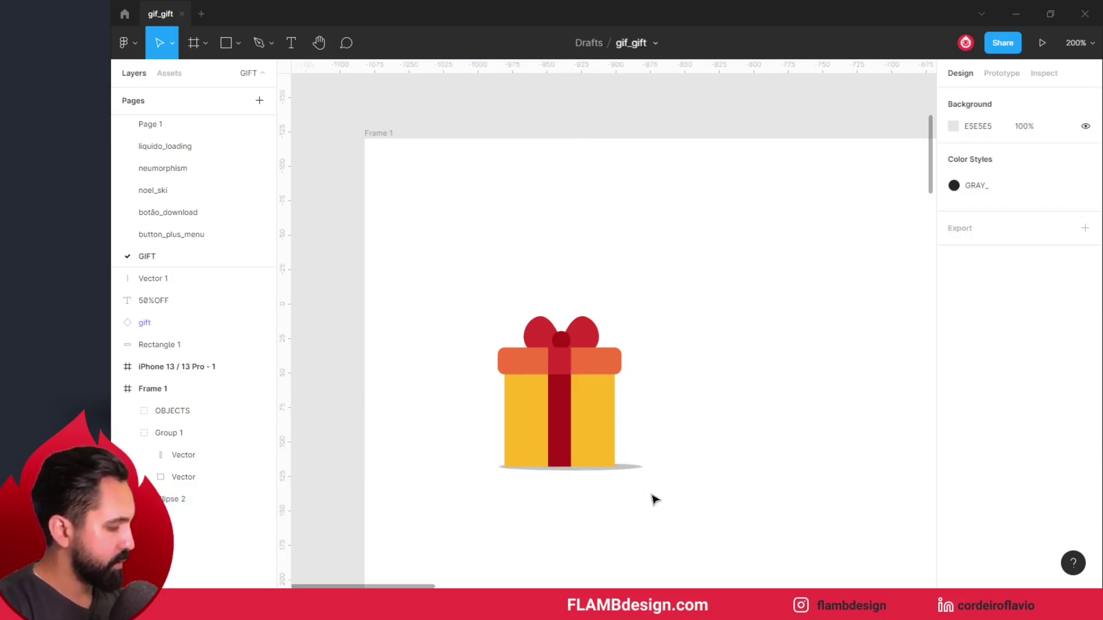
click(632, 474)
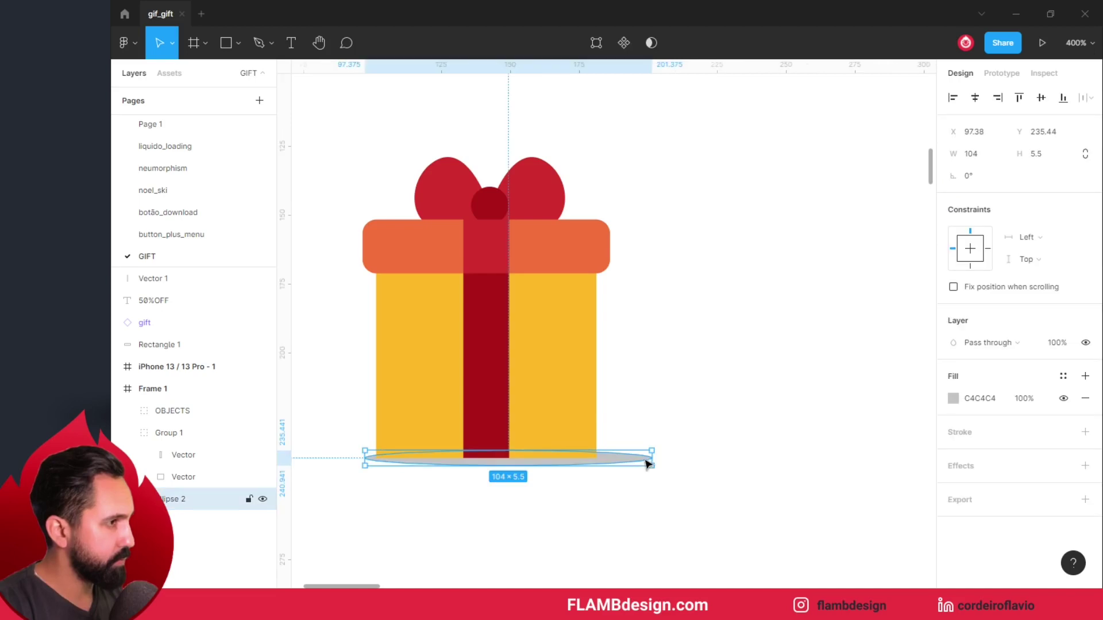
drag(654, 457, 642, 457)
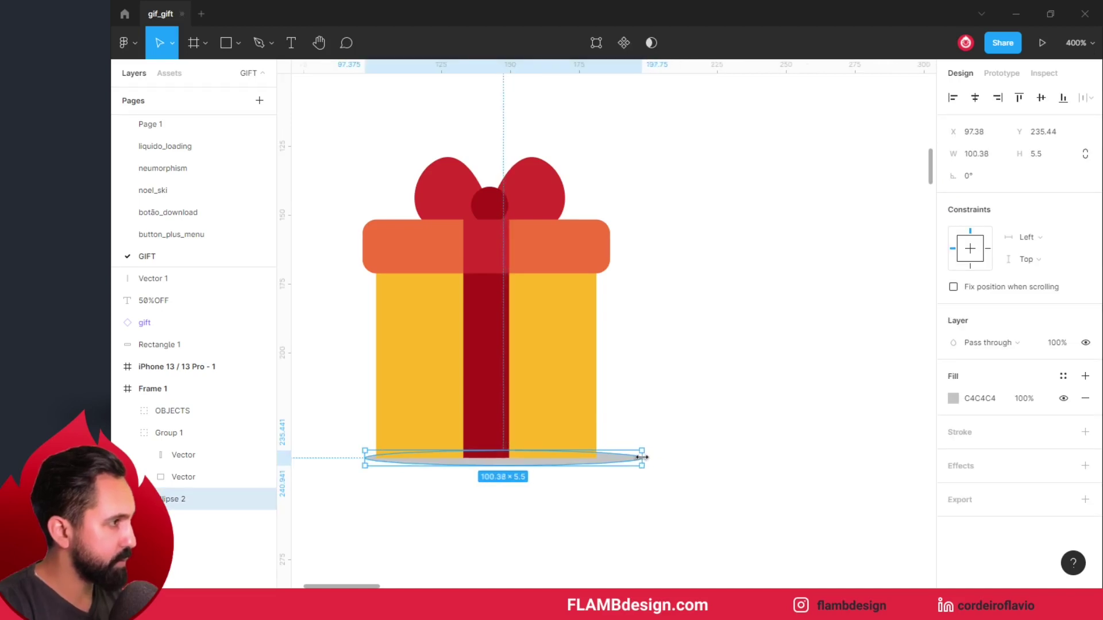
click(676, 503)
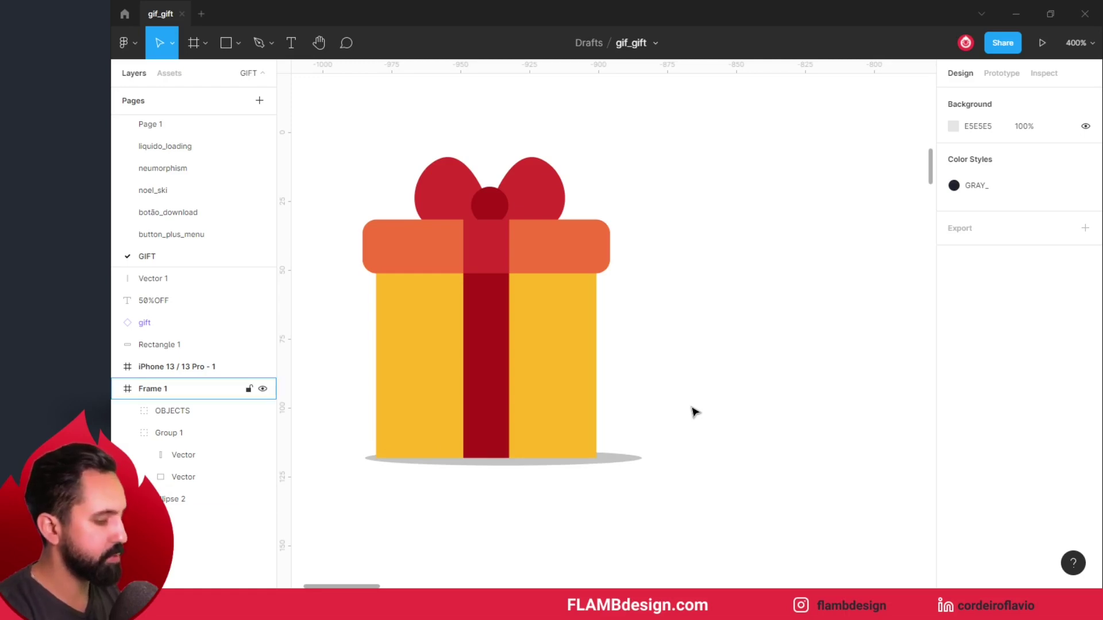
key(minus)
drag(417, 207, 660, 415)
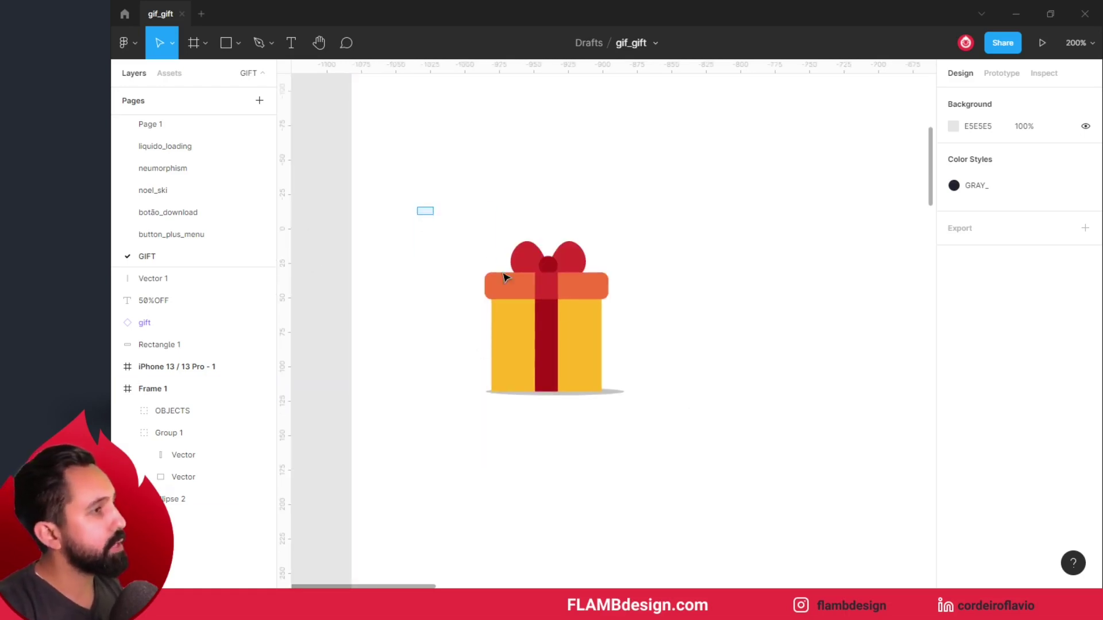
- Make gift and shadow into Component 1 with a second variant named Z
key(alt)
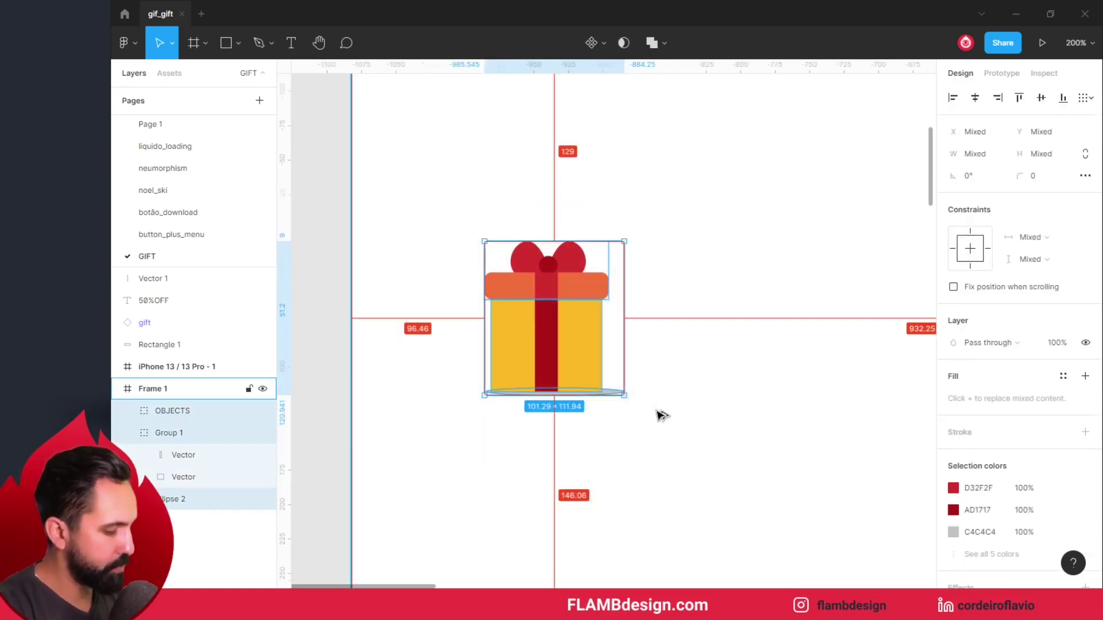
key(ctrl+alt+k)
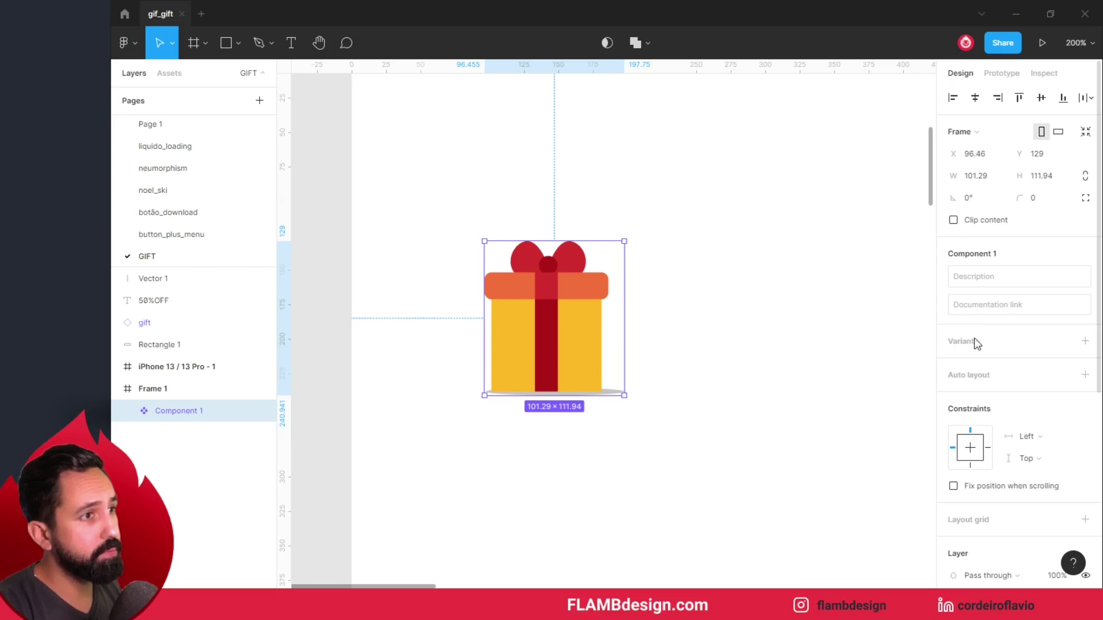
click(1084, 342)
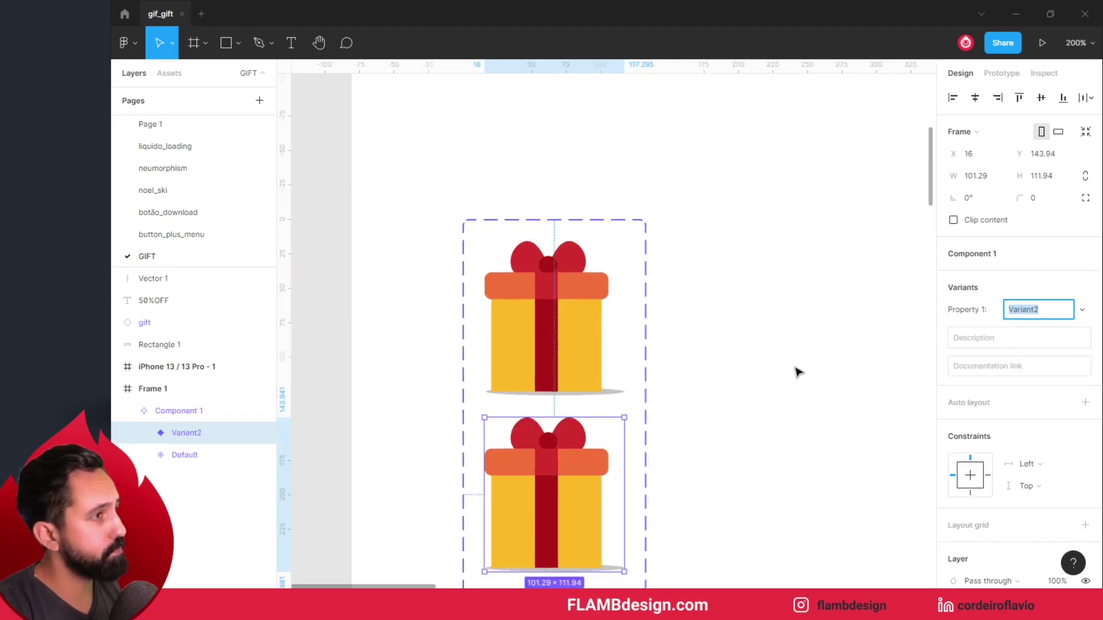
text(2)
key(ctrl+minus)
key(ctrl+minus)
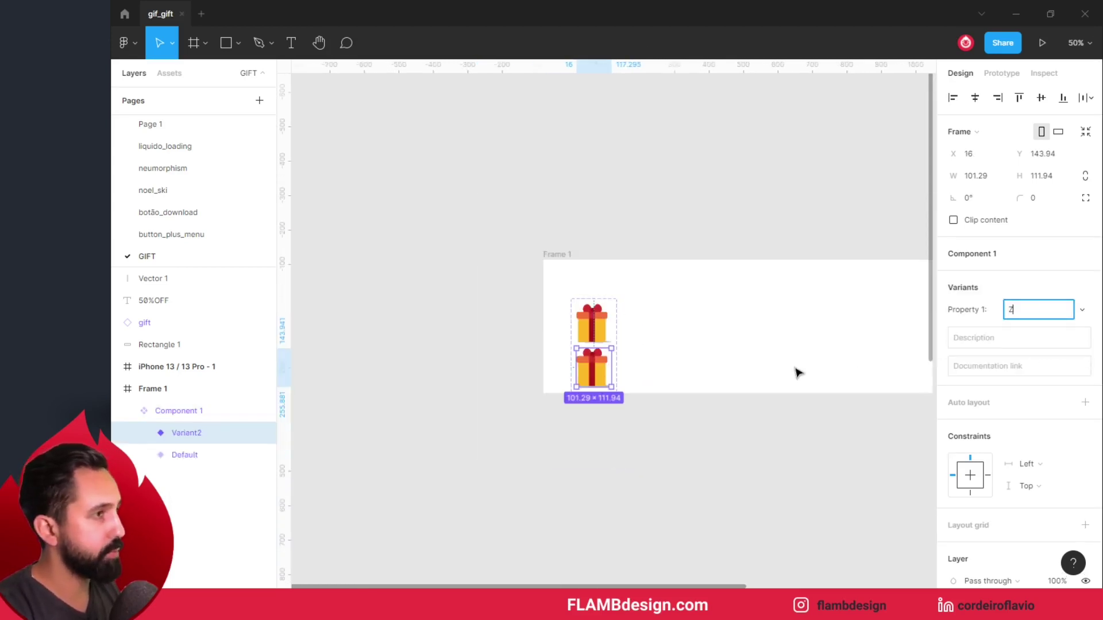
click(799, 373)
click(600, 344)
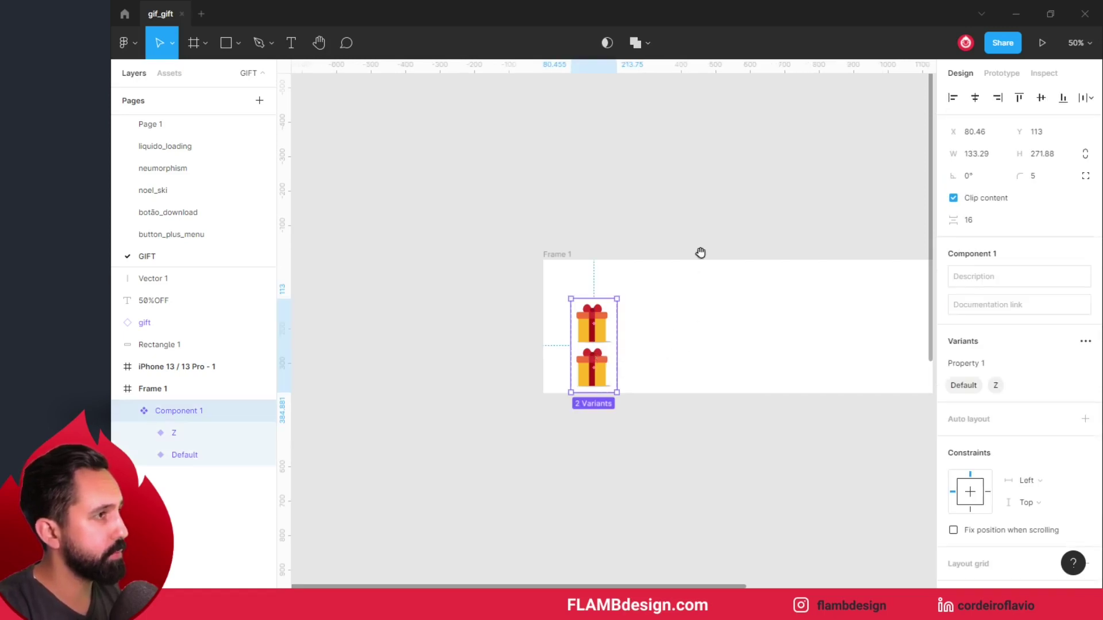
- Move variant Z beside Default at X 172, Y 16 and select it
drag(700, 252, 538, 255)
drag(455, 356, 759, 339)
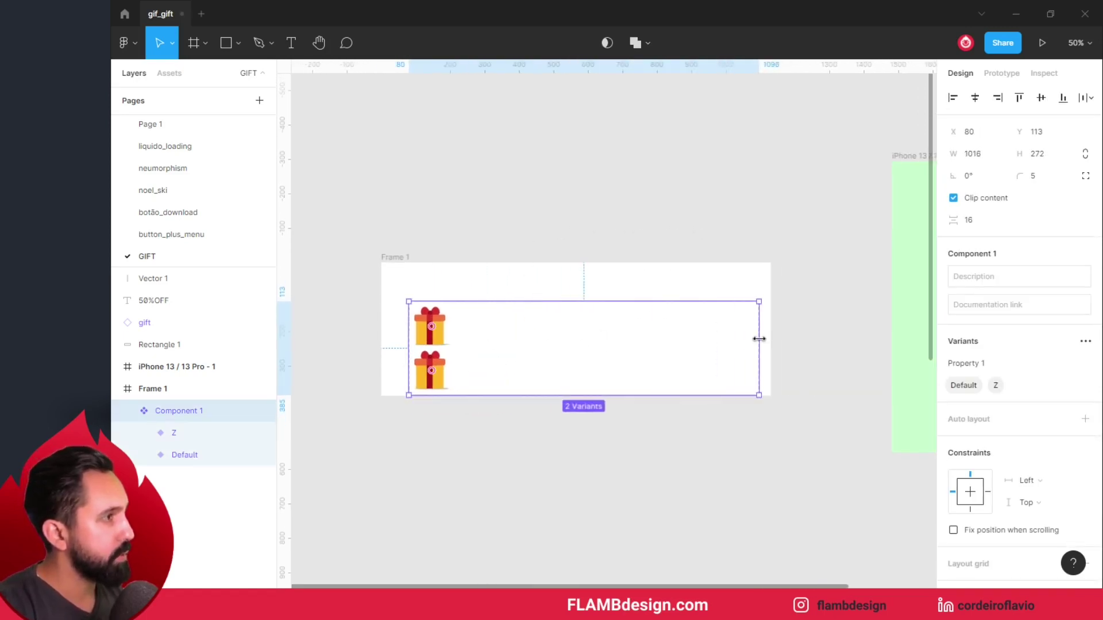
drag(432, 366, 485, 319)
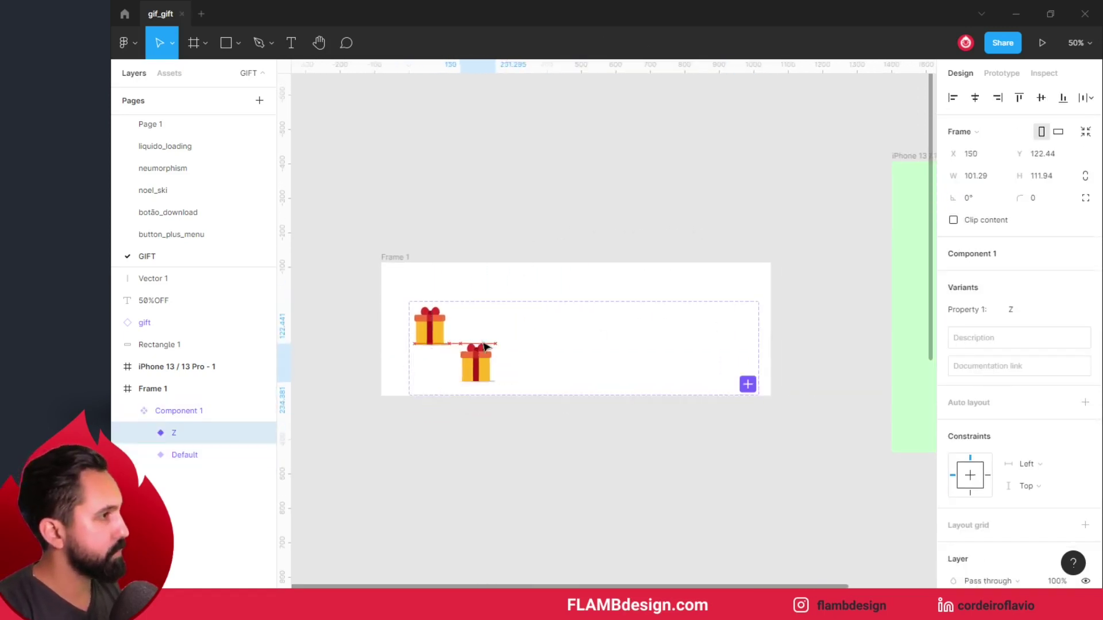
click(529, 356)
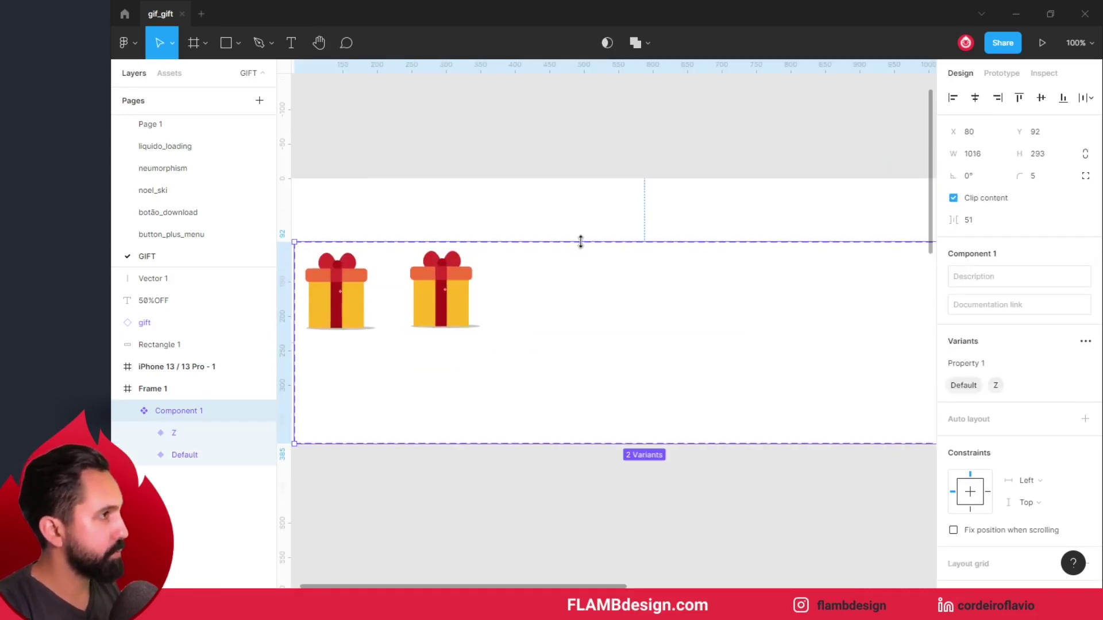
click(483, 209)
drag(483, 209, 583, 221)
click(565, 299)
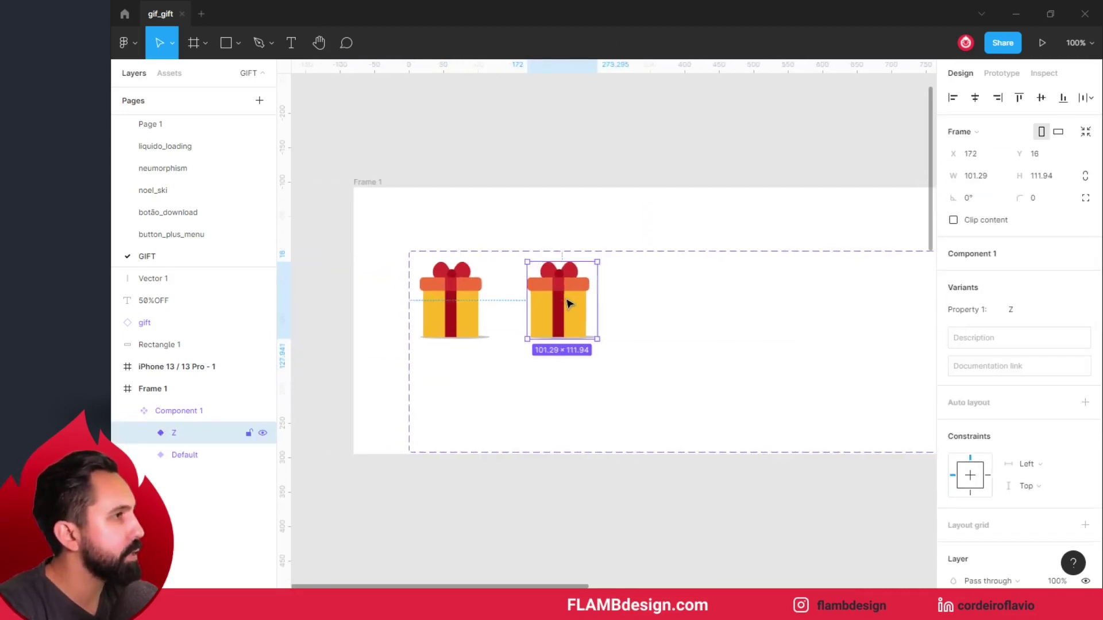
key(Escape)
scroll(525, 349, up, 3)
scroll(600, 396, up, 2)
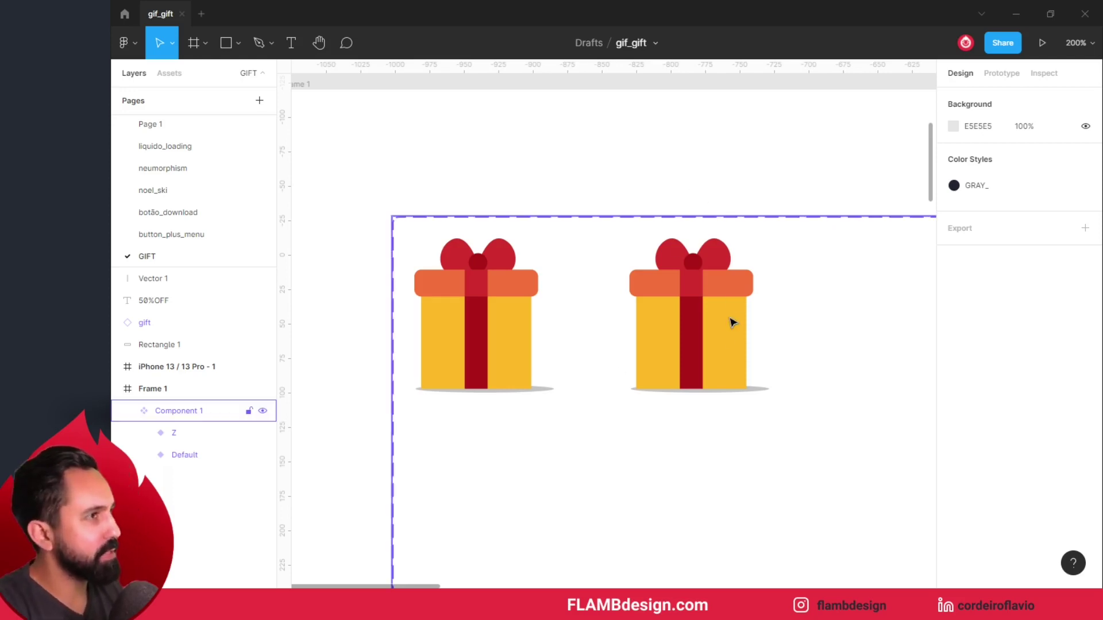
click(727, 347)
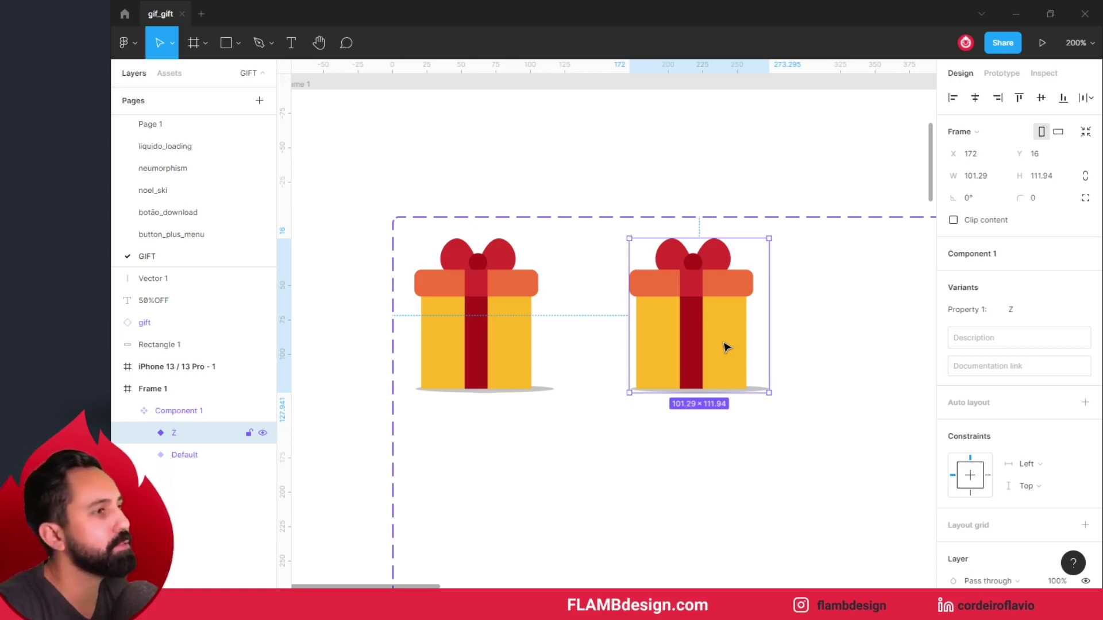
- In variant Z, shorten the box body from the top and nudge the lid down 3 px
double_click(726, 347)
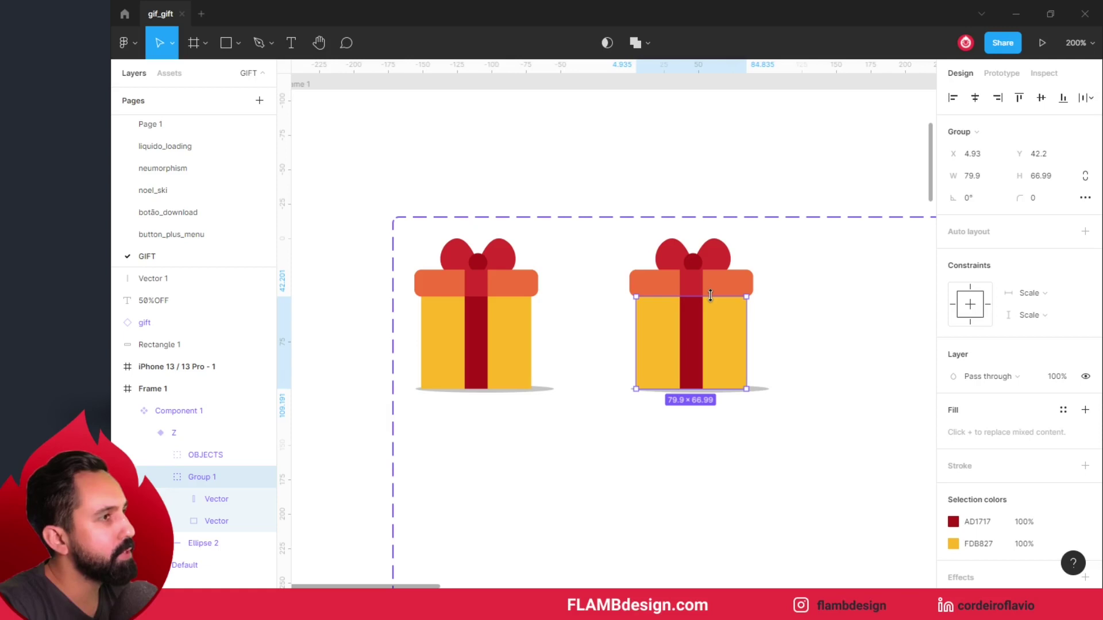
drag(711, 296, 711, 312)
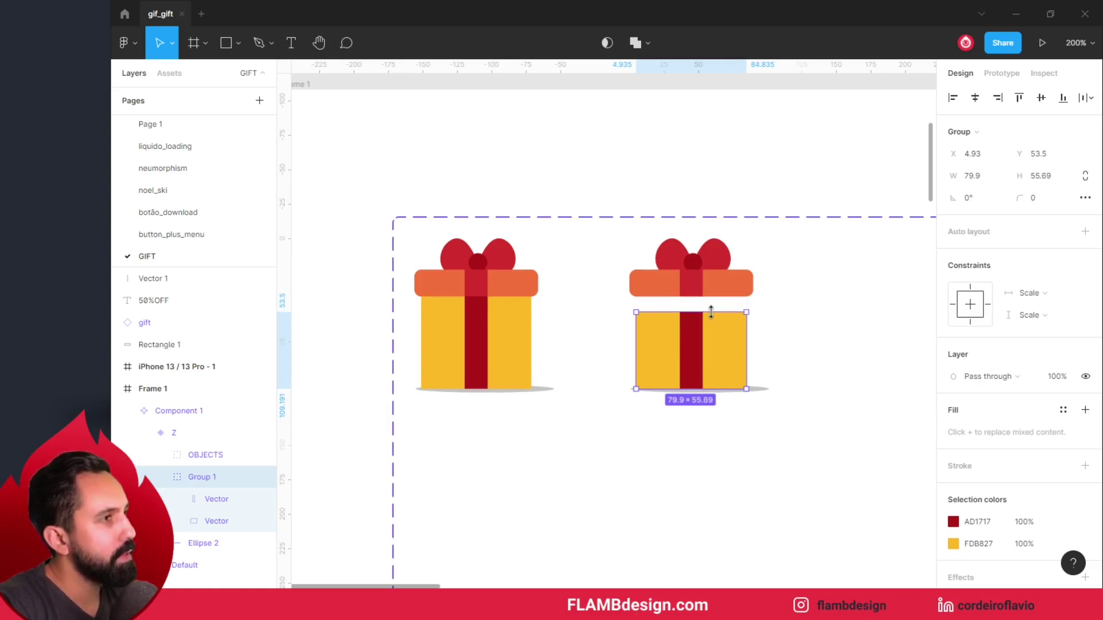
click(708, 296)
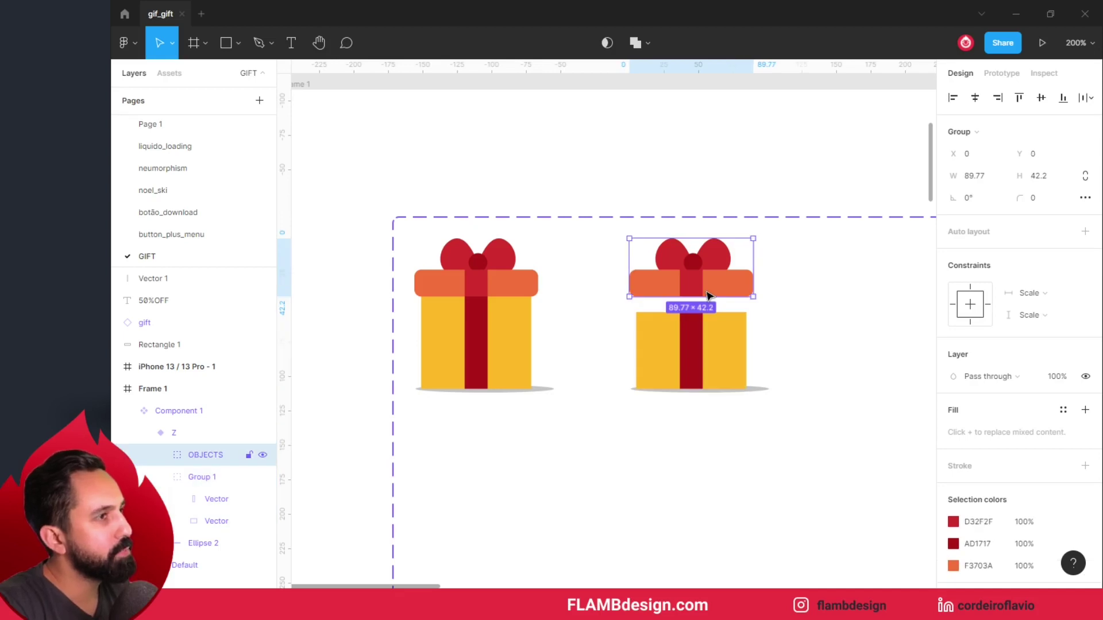
key(Down)
key(Down)
key(Down)
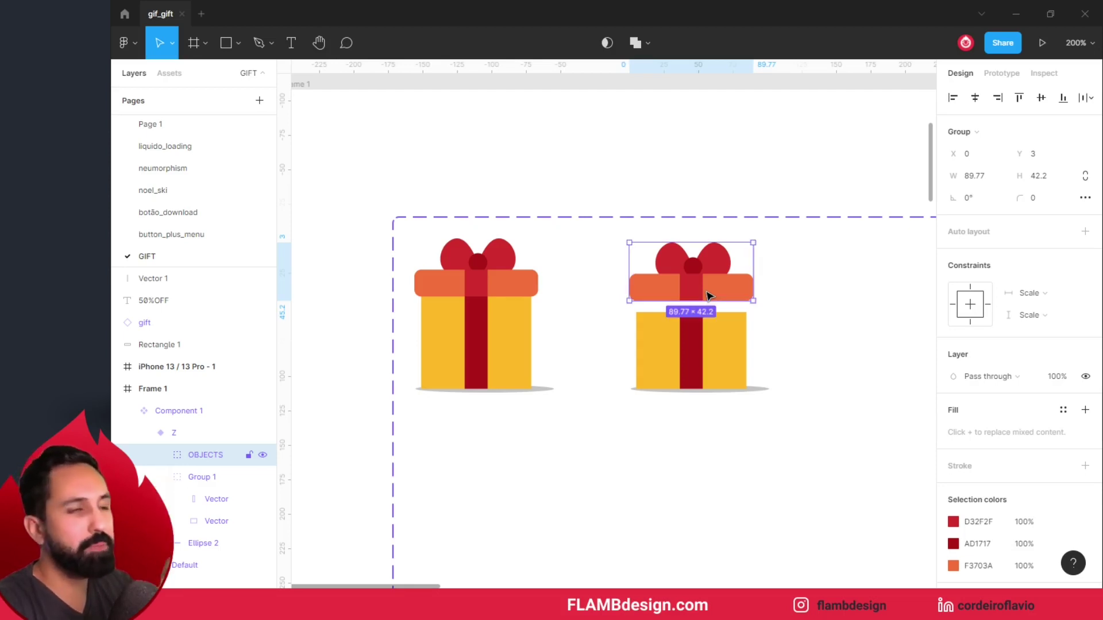
click(756, 190)
drag(768, 170, 649, 173)
click(604, 339)
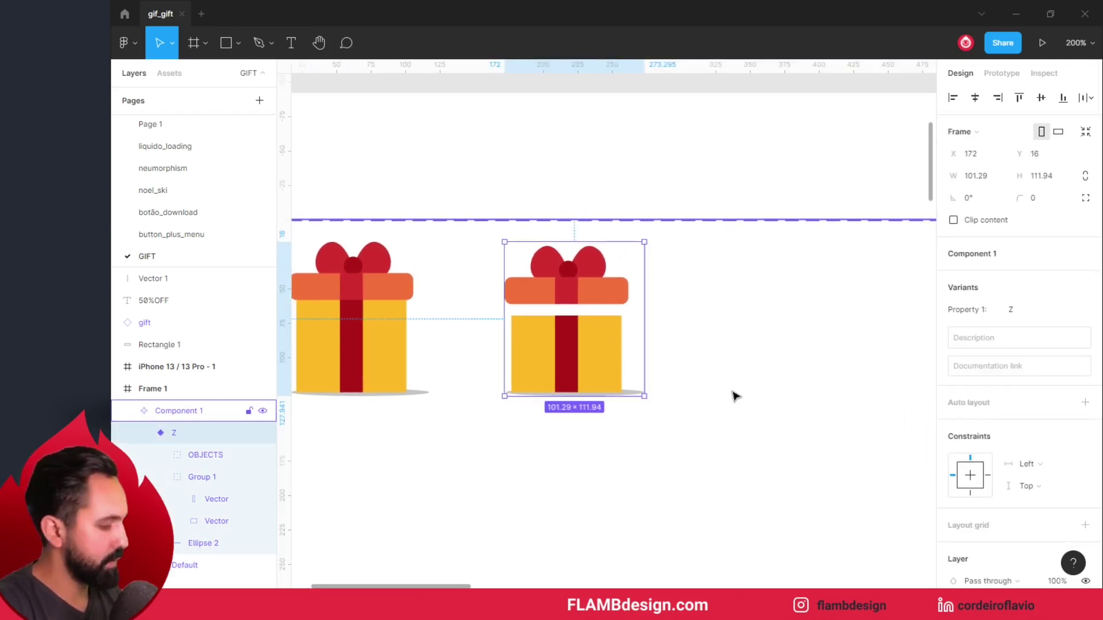
key(minus)
key(minus)
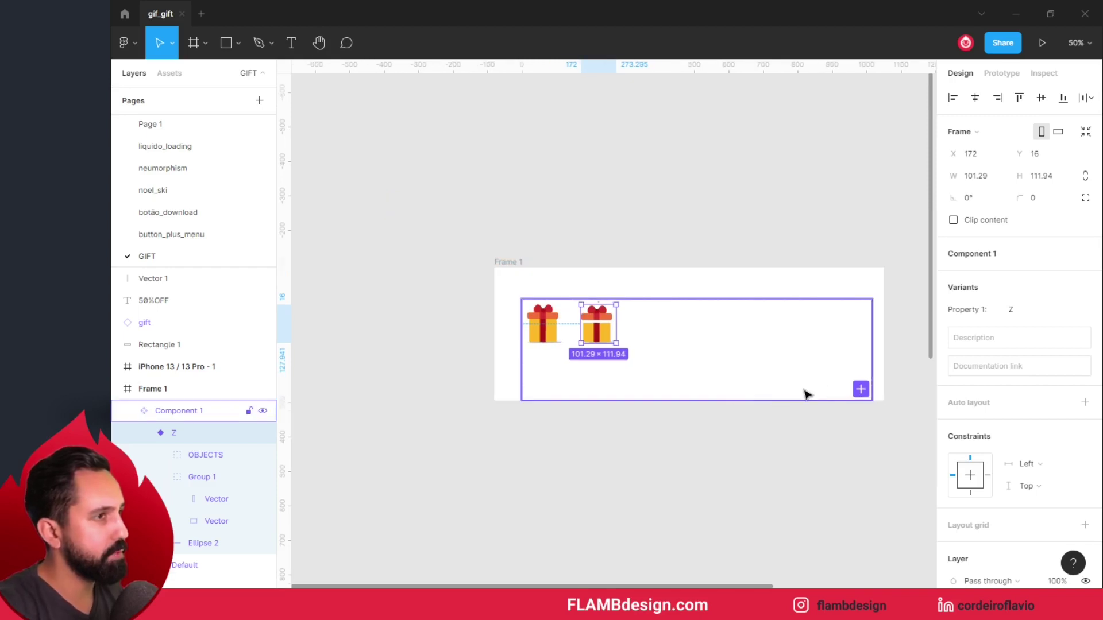
- Add a third gift variant and nudge its lid and bow down two steps
click(860, 389)
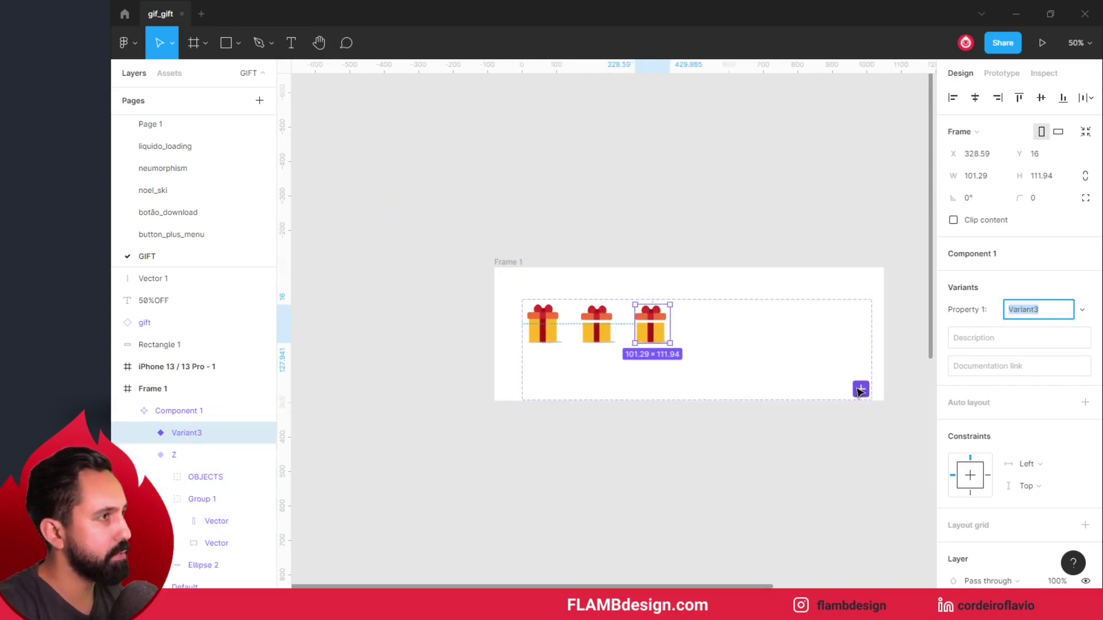
click(626, 325)
click(628, 324)
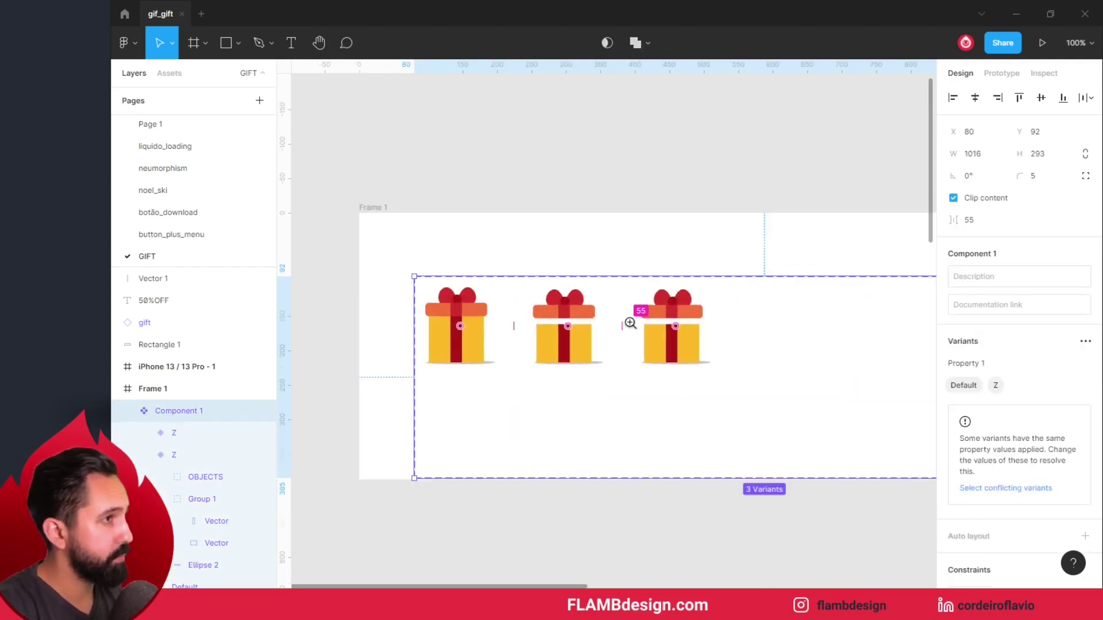
click(629, 324)
click(708, 362)
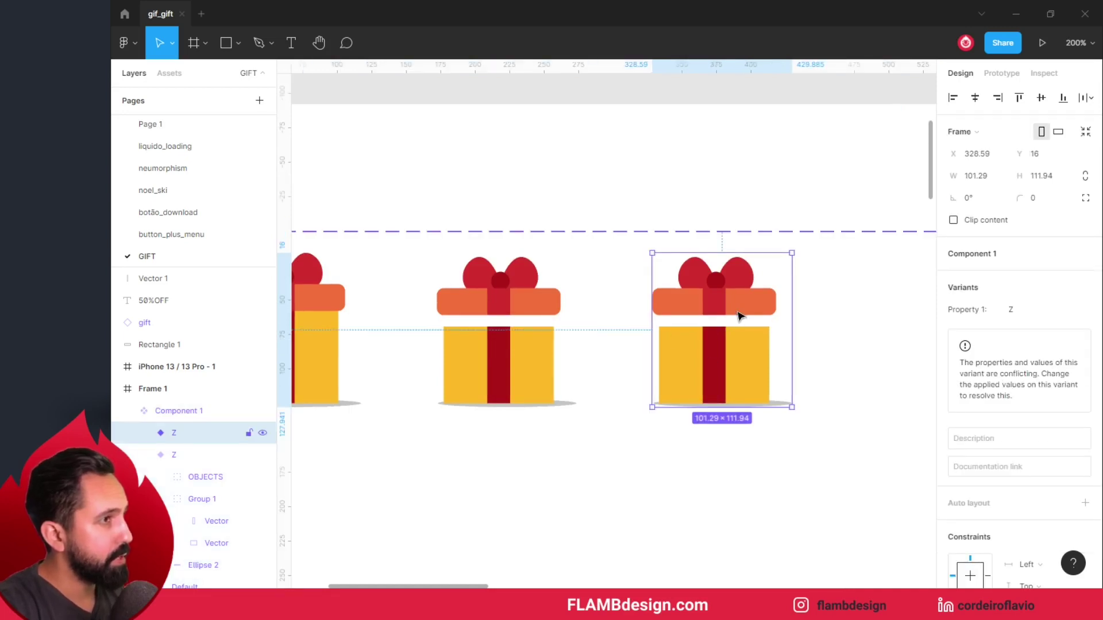
double_click(739, 316)
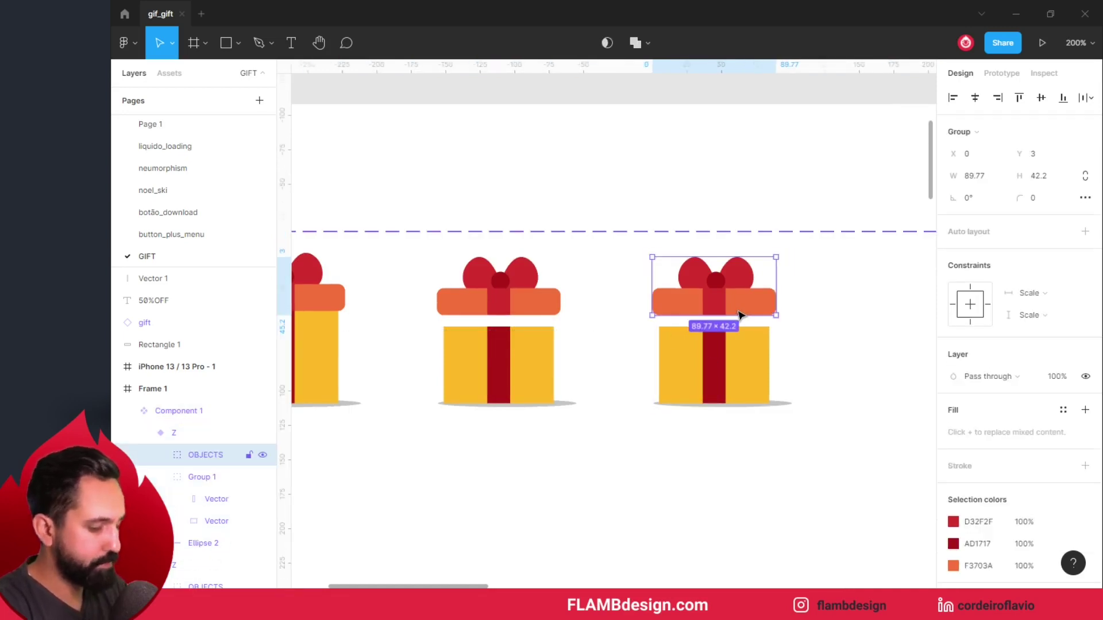
key(Down)
key(Down)
key(Down)
key(Down)
key(Down)
key(Down)
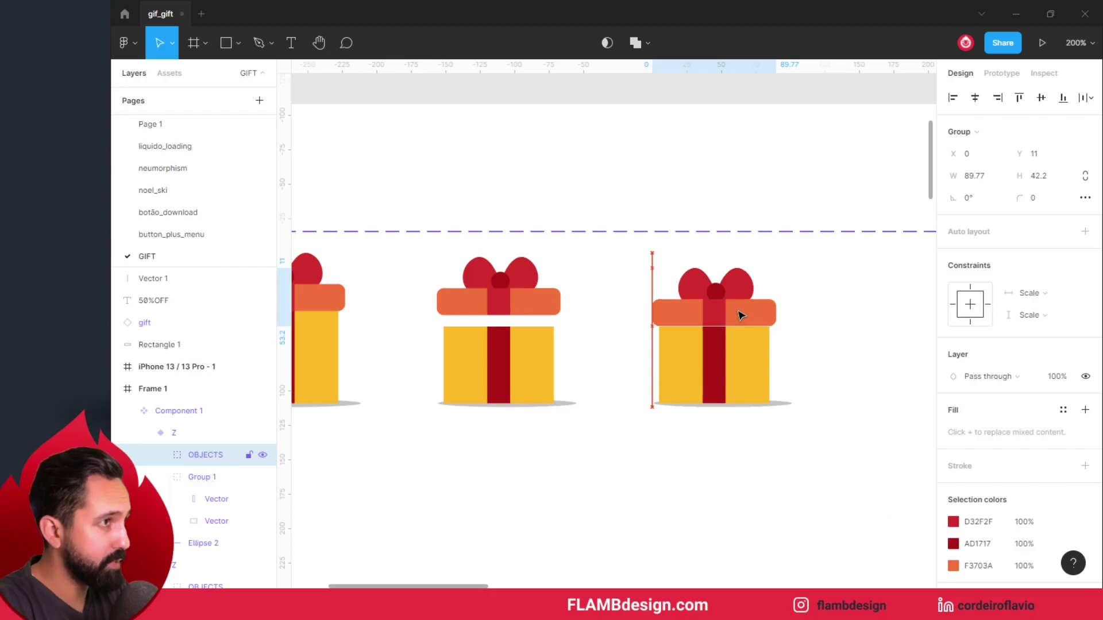
key(Down)
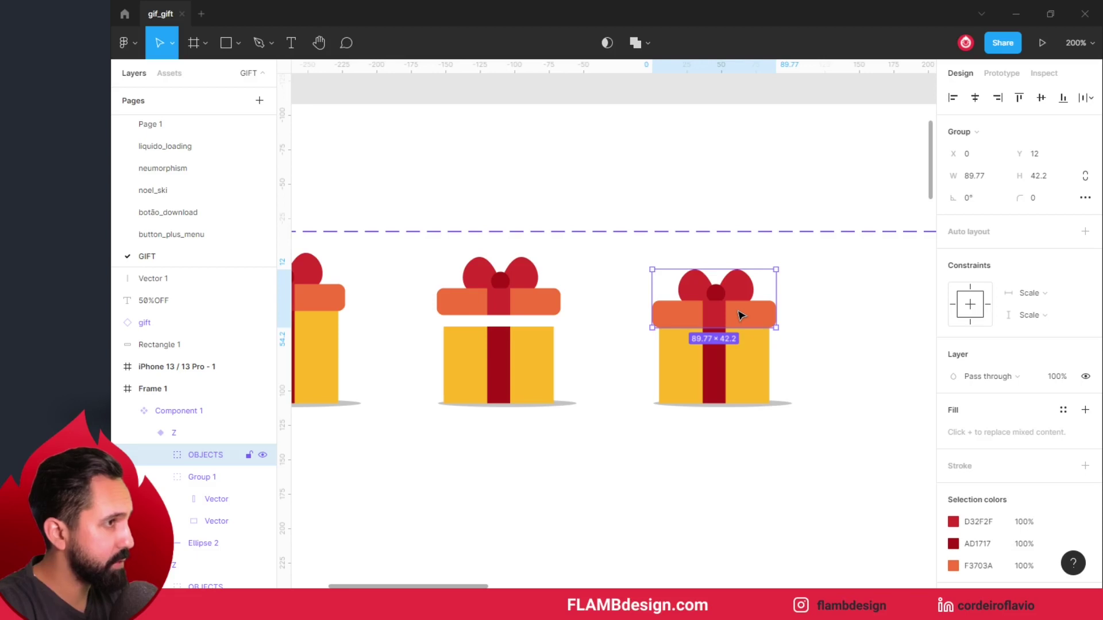
ctrl+scroll(735, 343, up, 3)
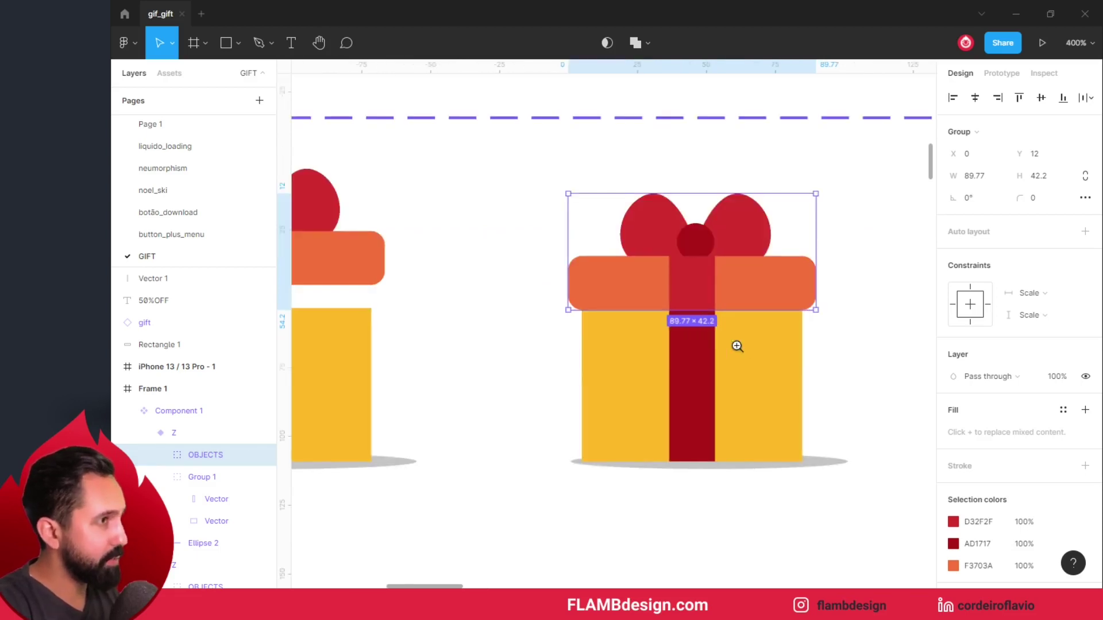
- Shorten and widen the third gift's box body, widen its lid and lower it further
click(742, 358)
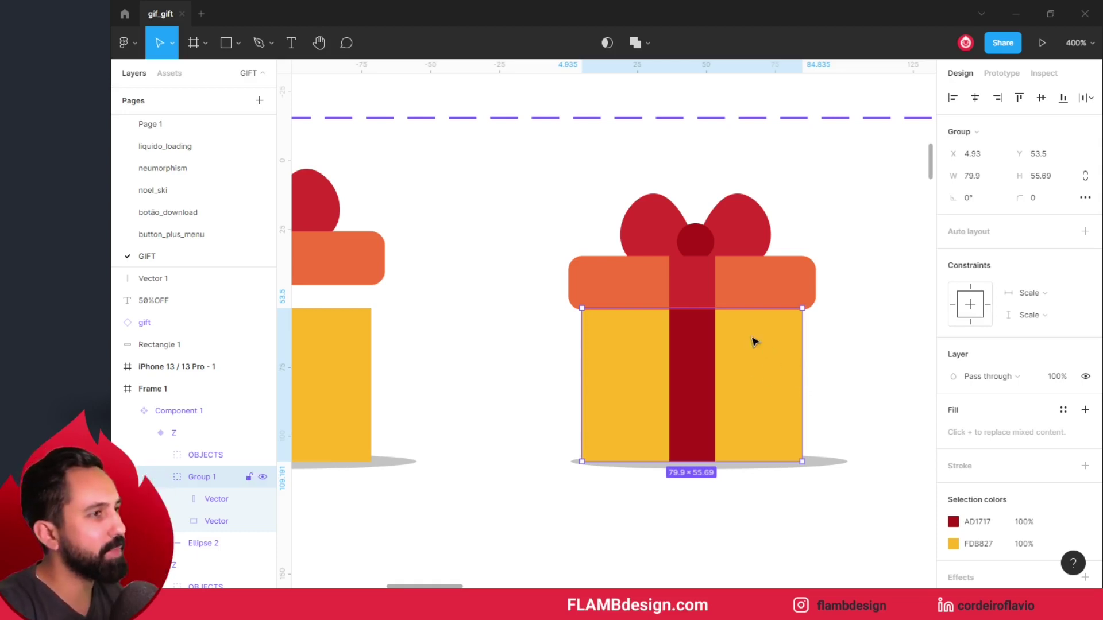
drag(723, 310, 723, 319)
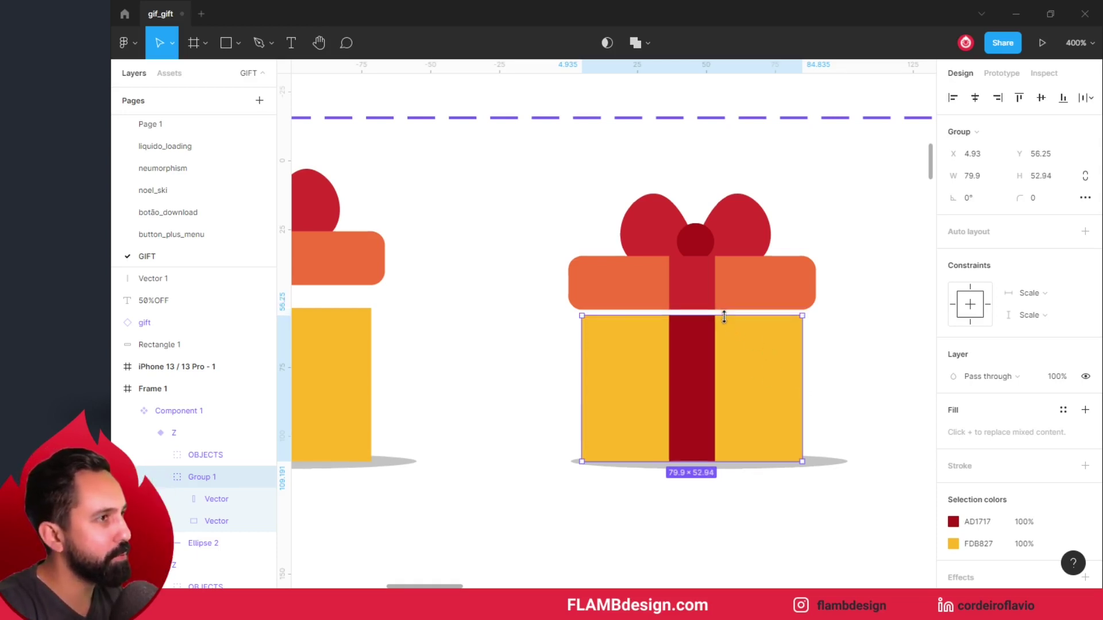
drag(801, 370, 808, 372)
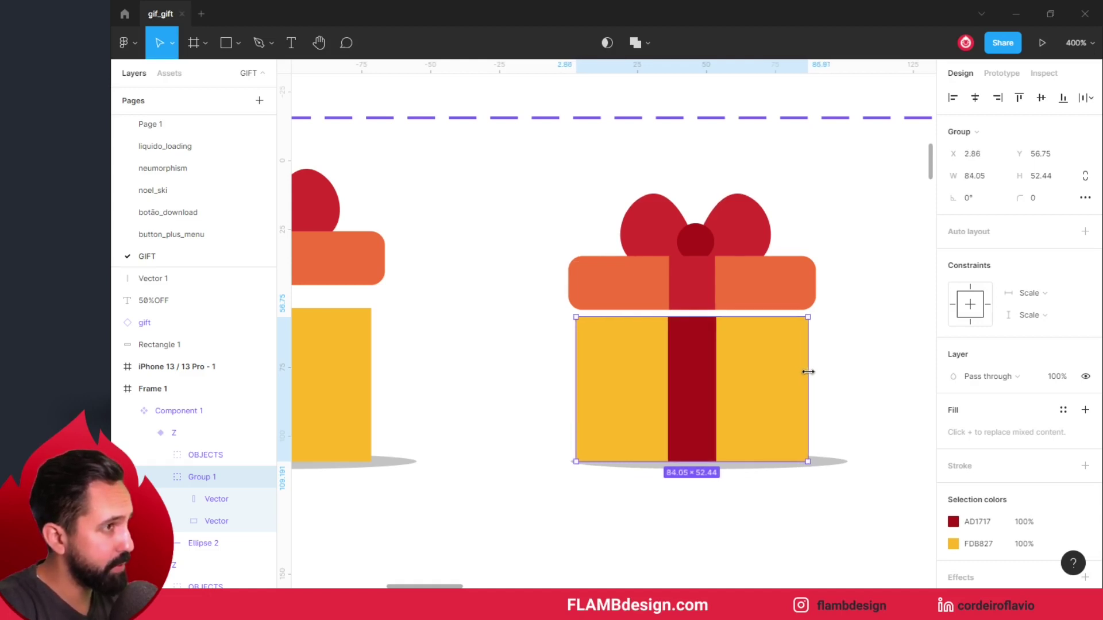
click(796, 301)
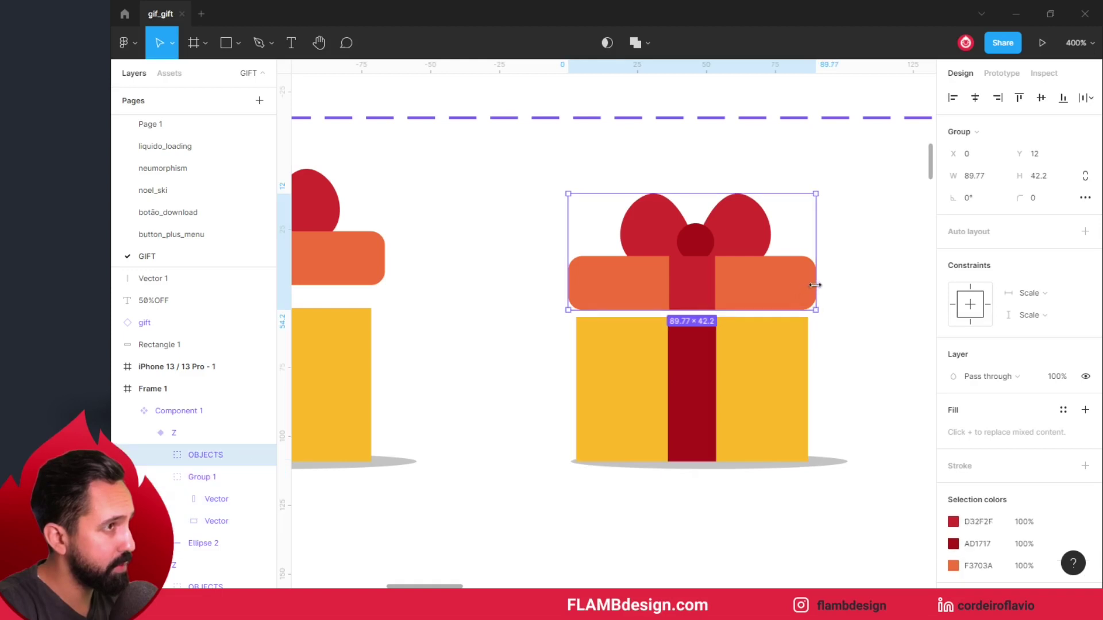
drag(815, 286, 820, 287)
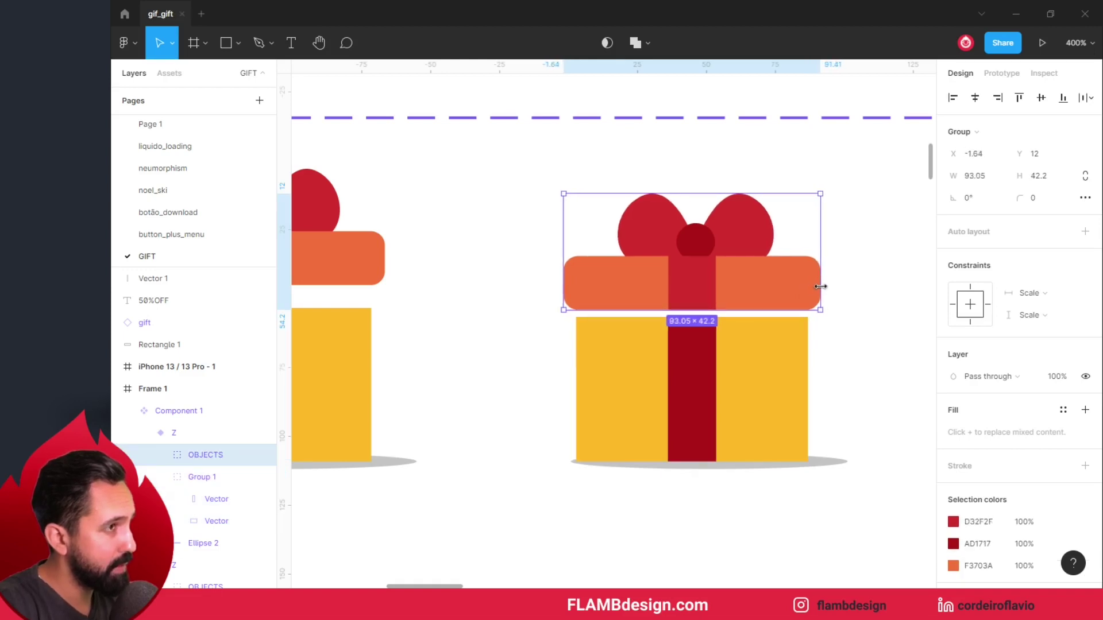
key(Down)
key(Down)
key(Down)
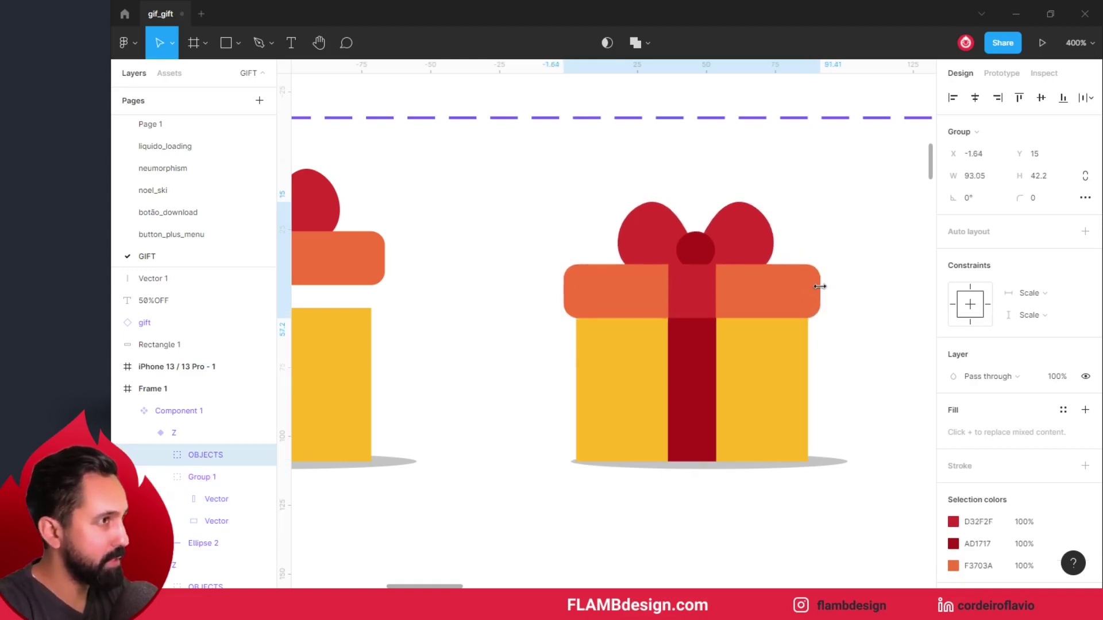
click(761, 104)
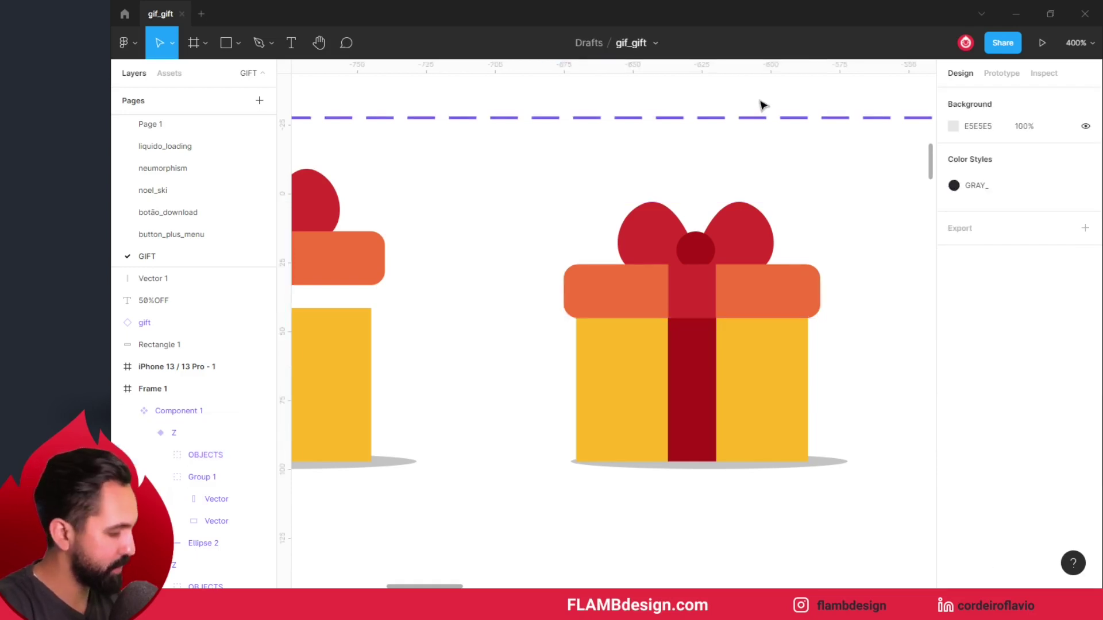
key(minus)
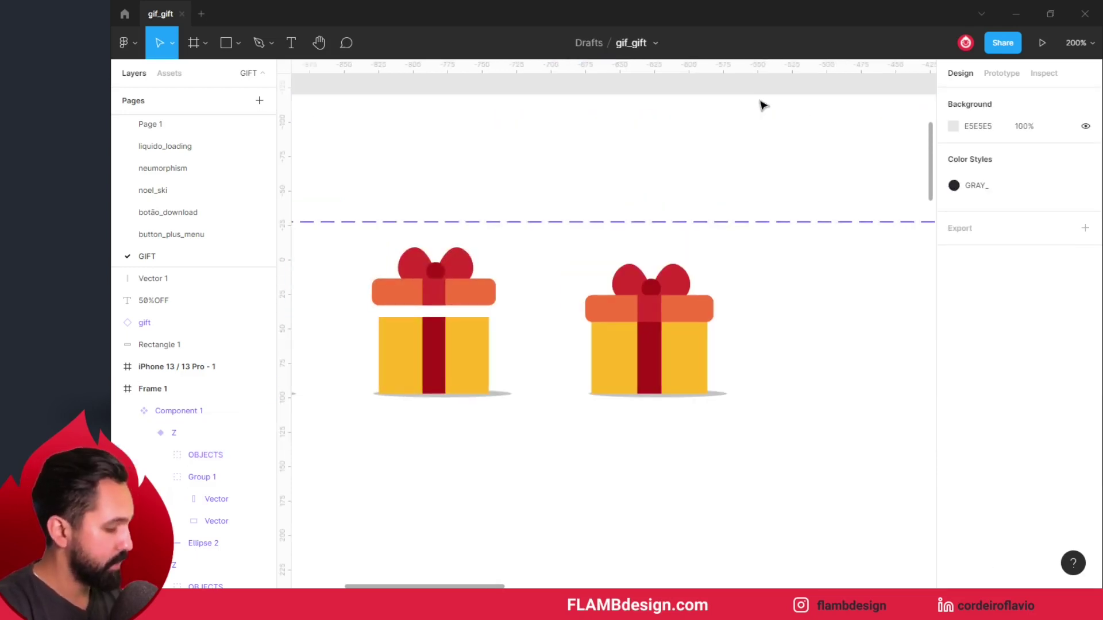
key(minus)
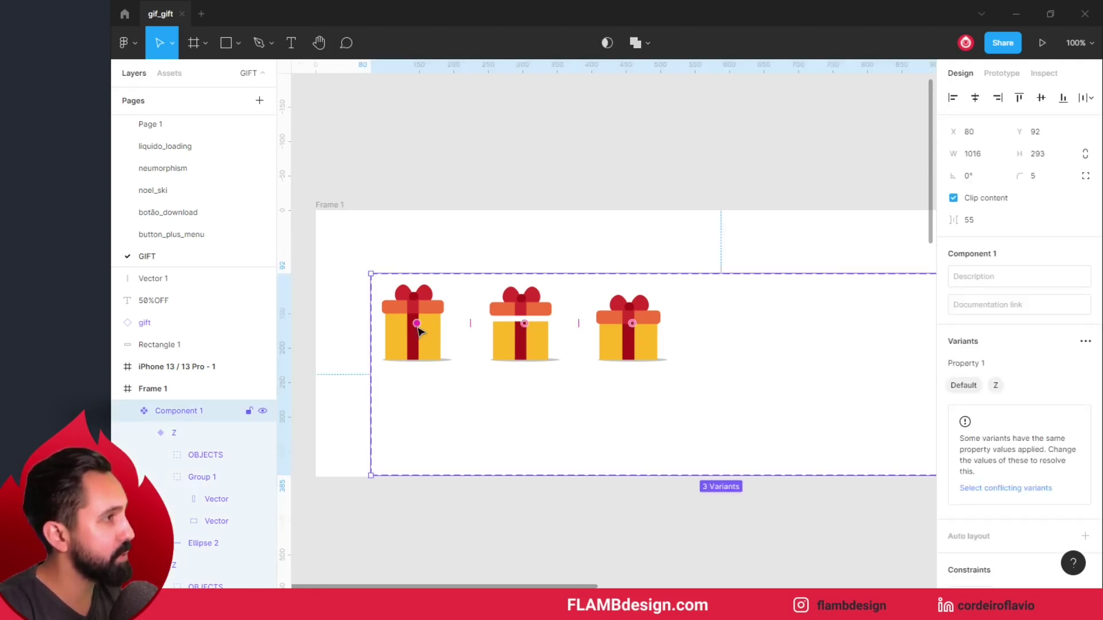
- Add a fourth gift variant and hide the interface to show only the canvas
click(430, 340)
mouse_move(640, 234)
mouse_down()
mouse_move(603, 193)
mouse_move(453, 198)
mouse_up()
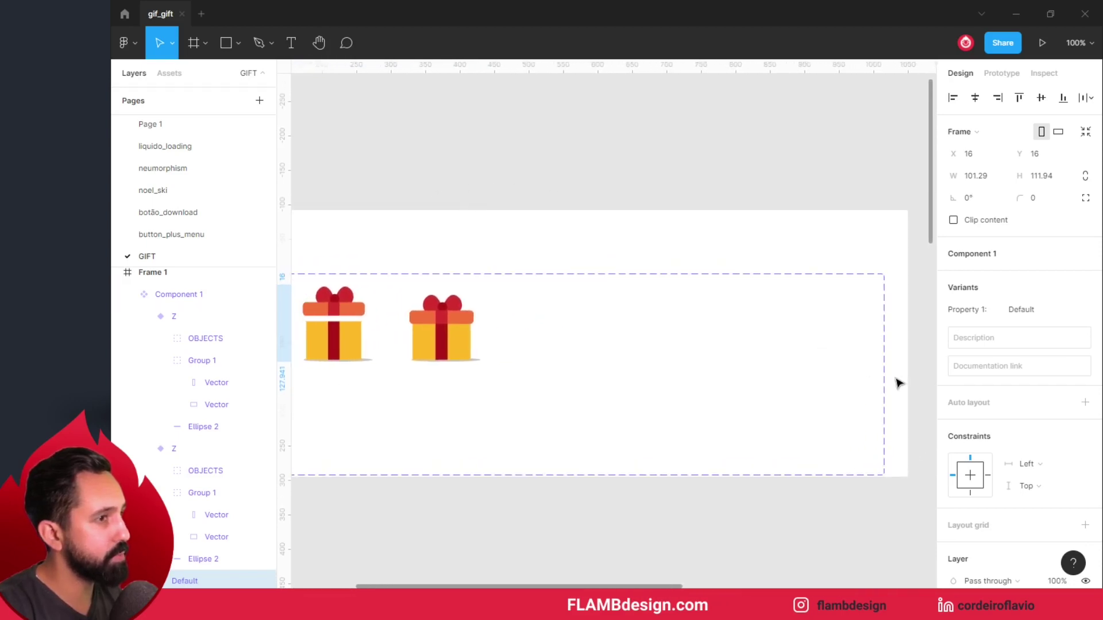
click(873, 464)
key(BackSpace)
drag(520, 204, 601, 226)
scroll(565, 318, up, 5)
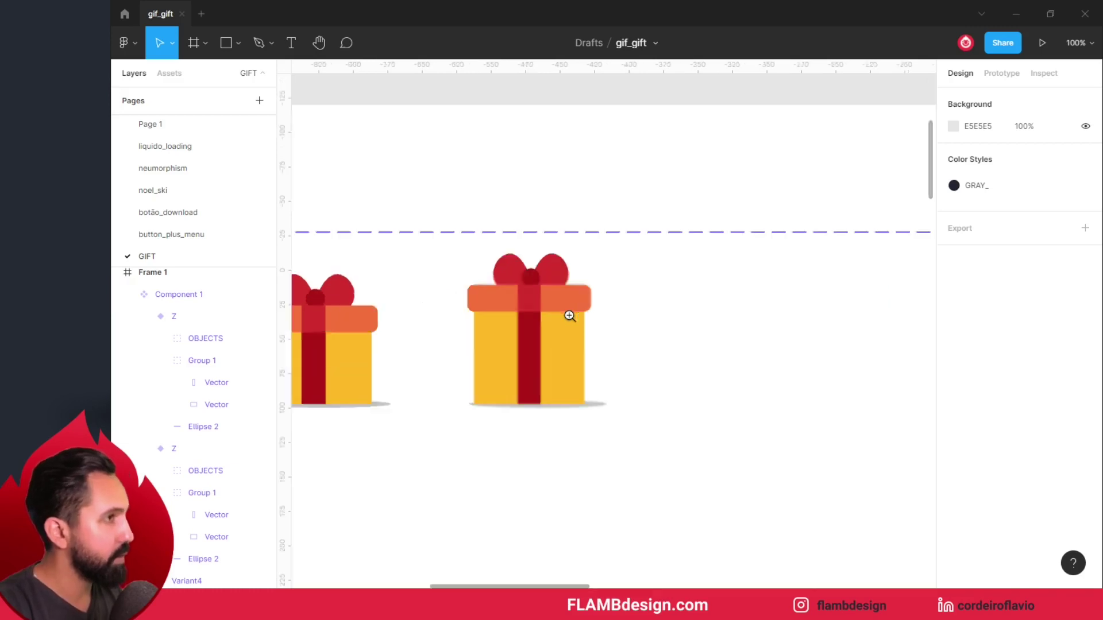
drag(507, 182, 700, 185)
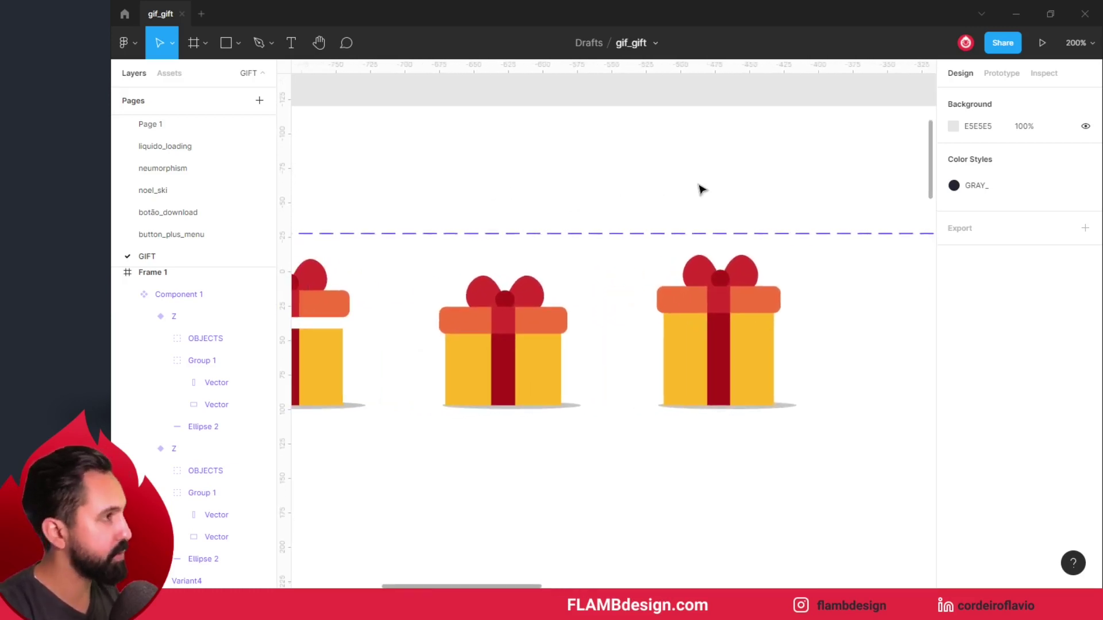
key(ctrl+backslash)
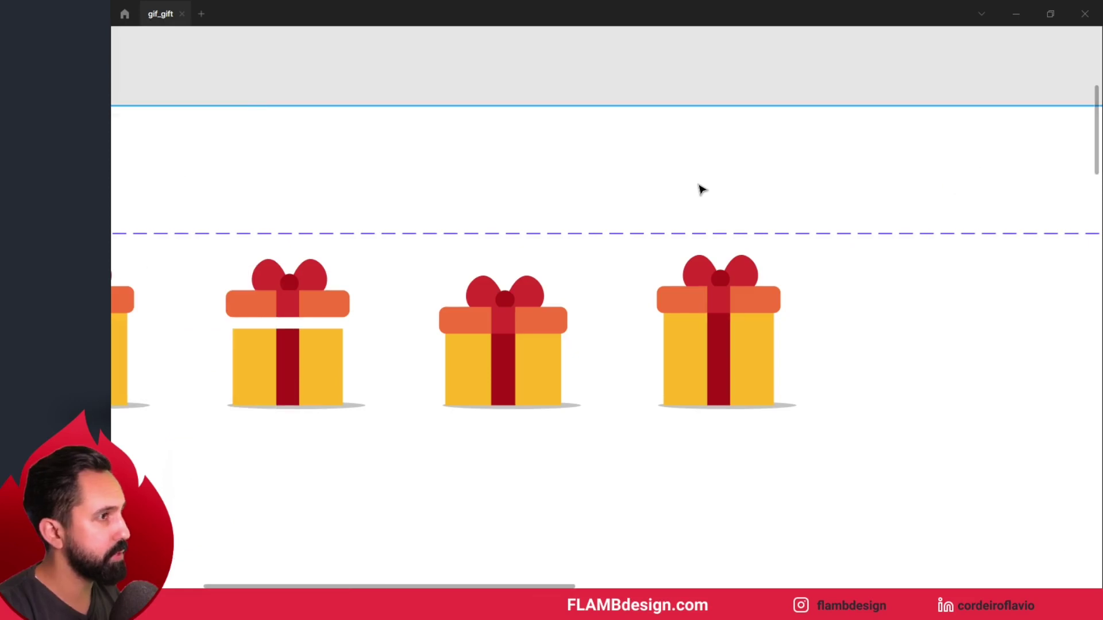
drag(603, 170, 655, 146)
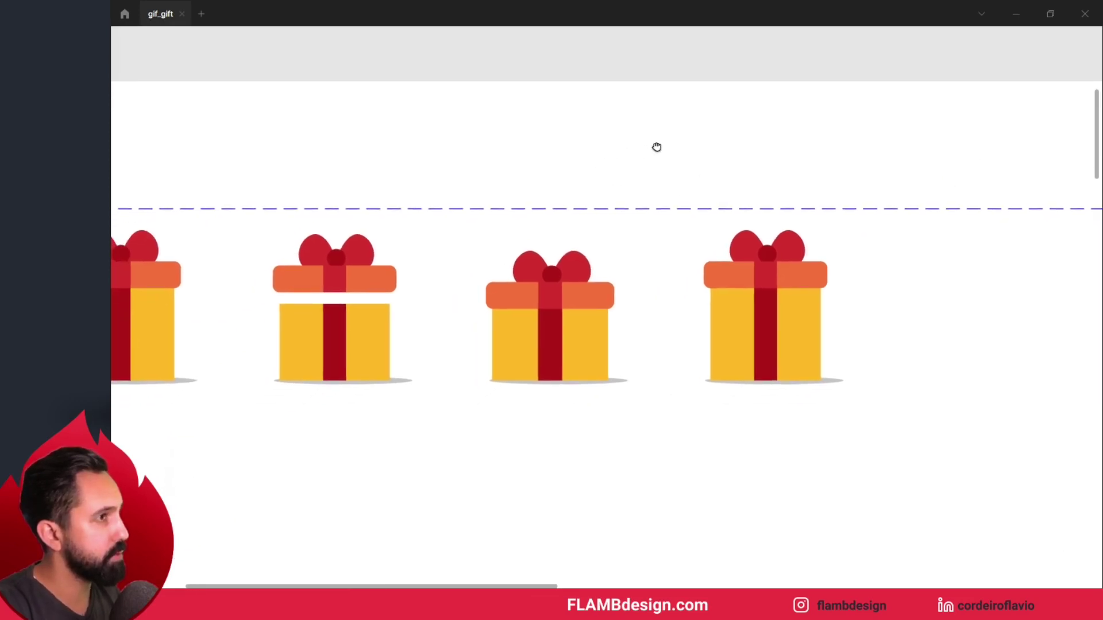
- Raise the fourth gift's lid and resize its box taller and narrower, 66.46 × 80.99
click(806, 301)
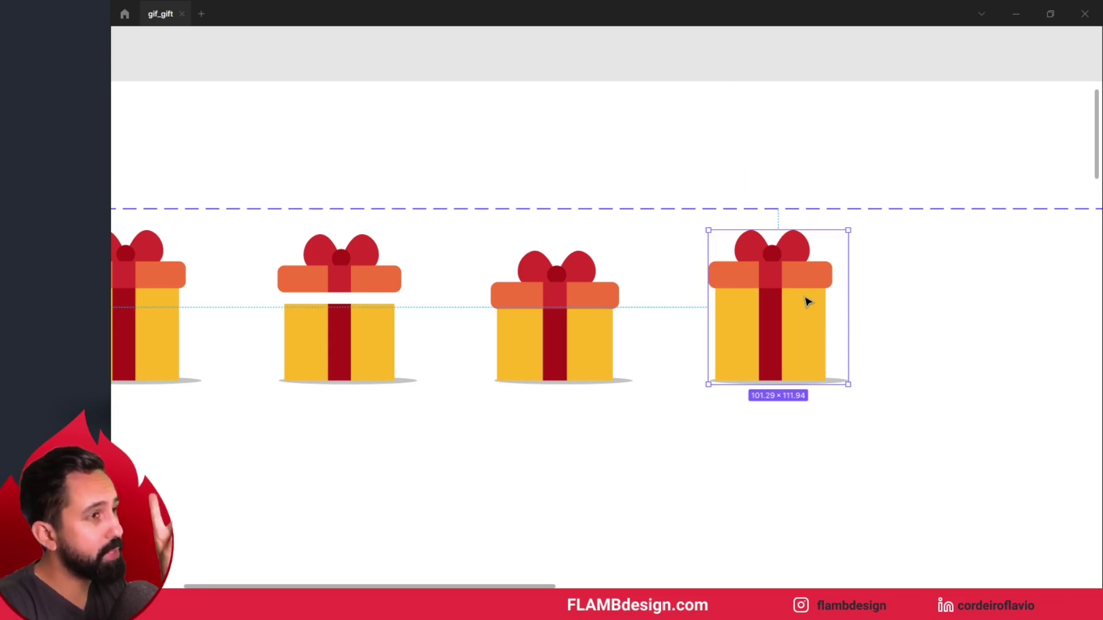
double_click(807, 301)
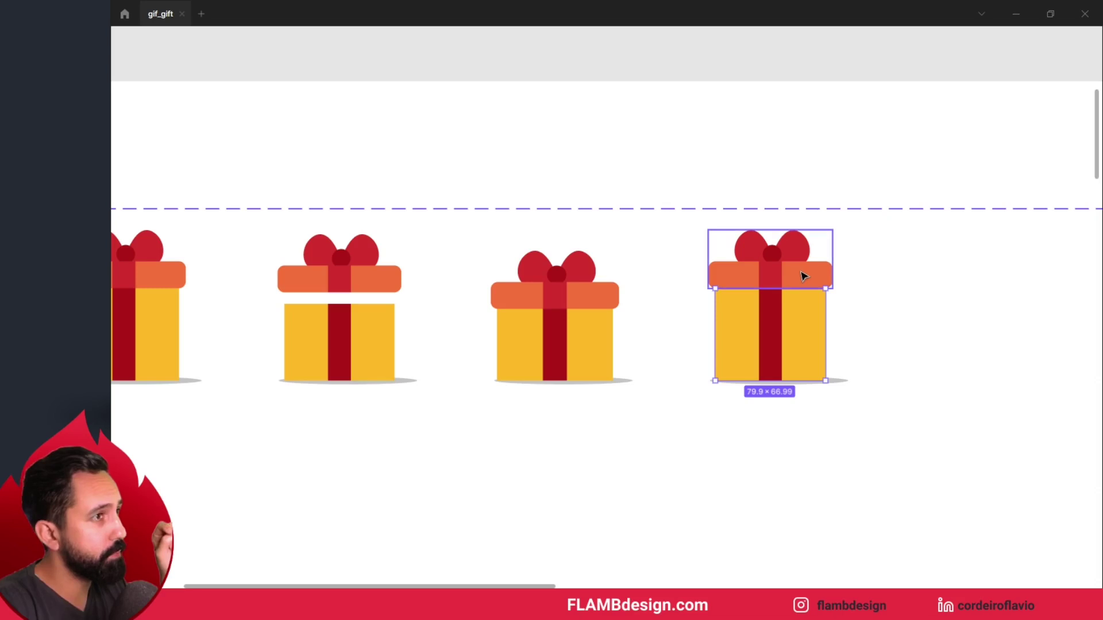
click(803, 276)
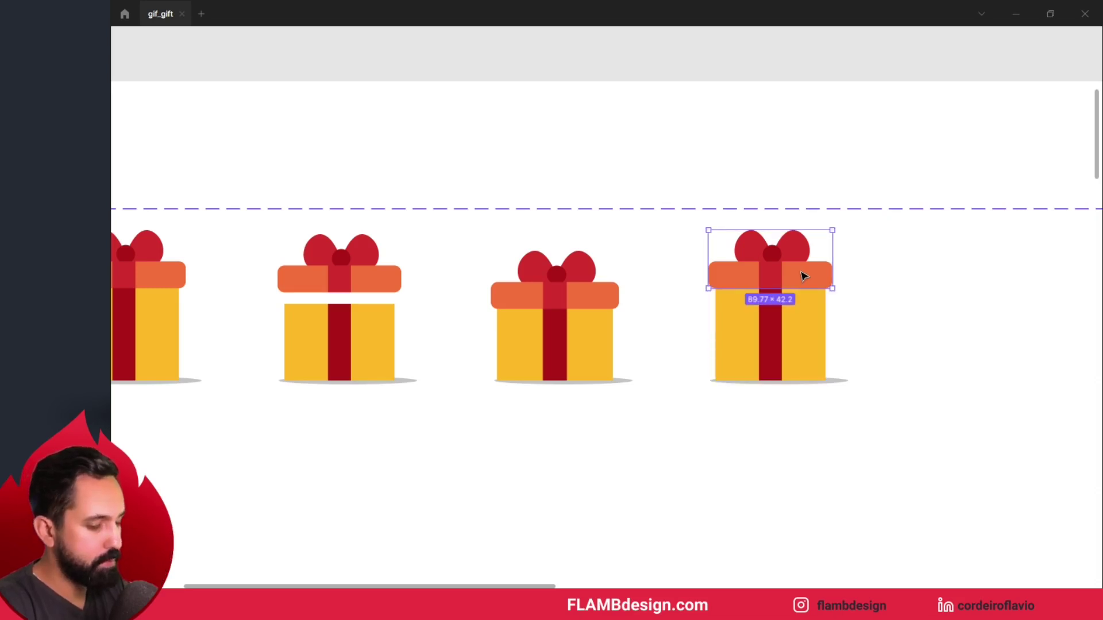
key(Up)
key(Up)
key(Up)
key(Up)
key(Up)
key(Up)
key(Up)
key(Up)
key(Up)
key(Up)
key(Up)
key(Up)
key(Up)
key(Up)
click(801, 320)
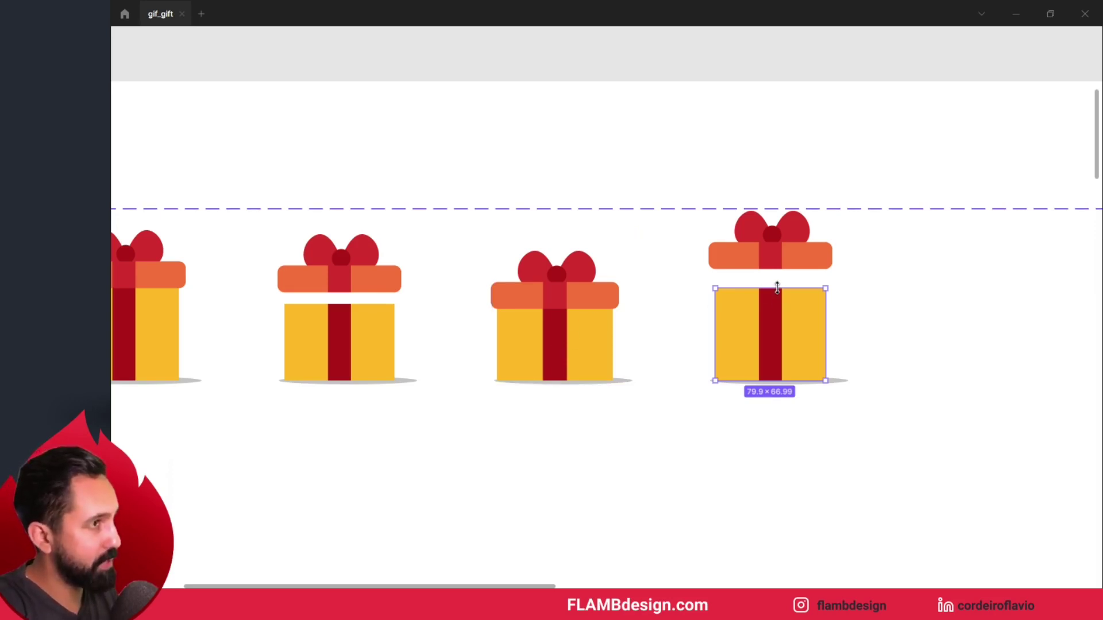
drag(777, 288, 776, 269)
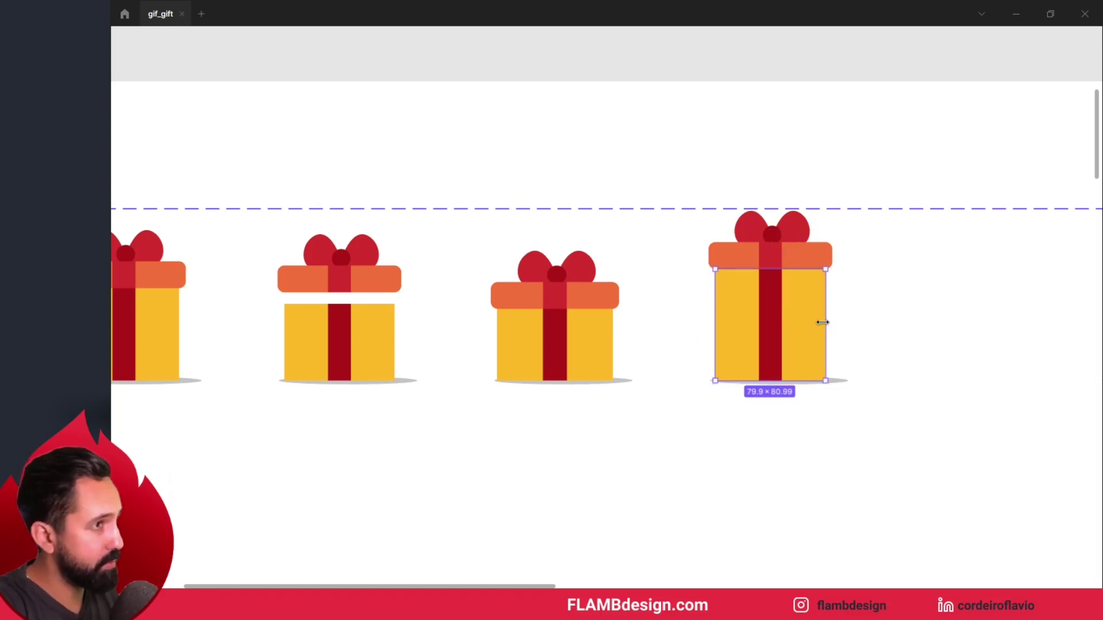
drag(821, 324, 816, 323)
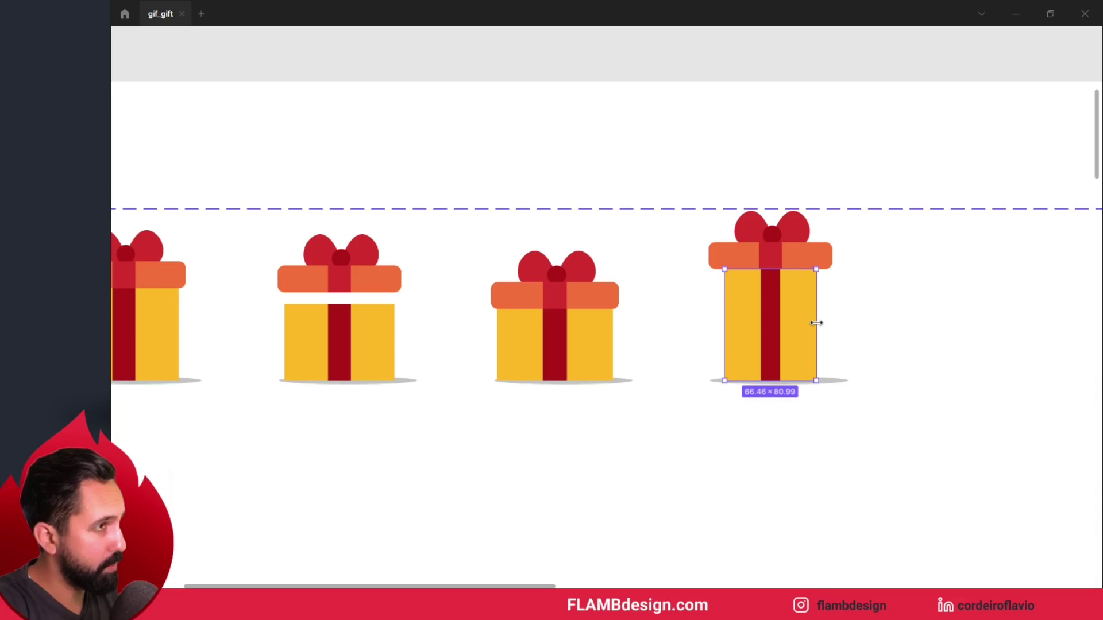
click(862, 66)
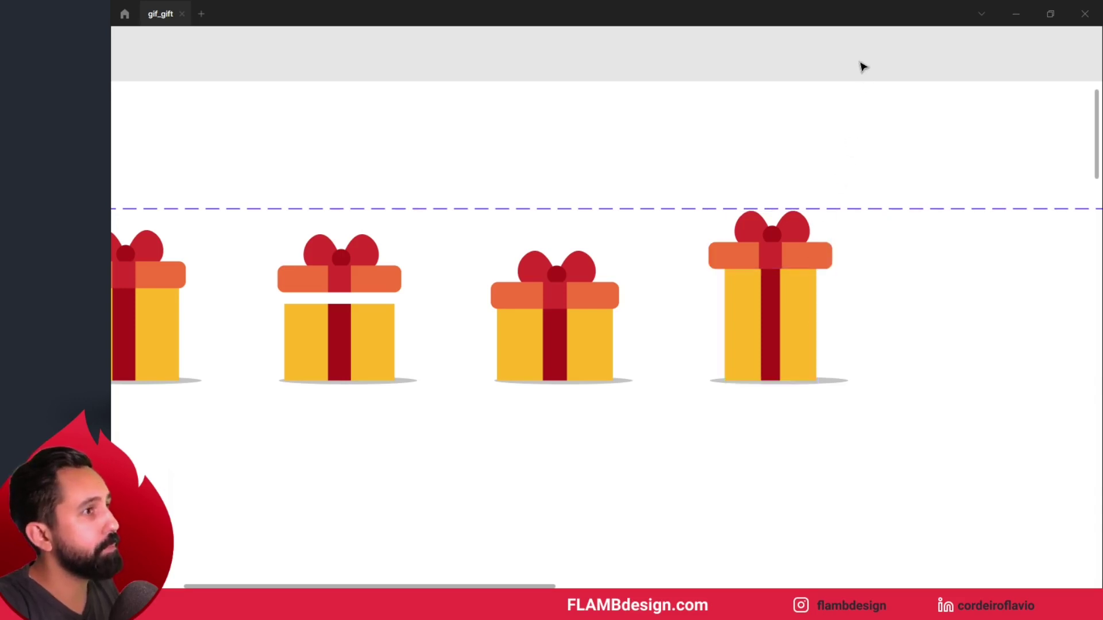
scroll(812, 103, right, 5)
- Duplicate the tall gift as a fifth variant and shorten its box body
scroll(652, 276, up, 1)
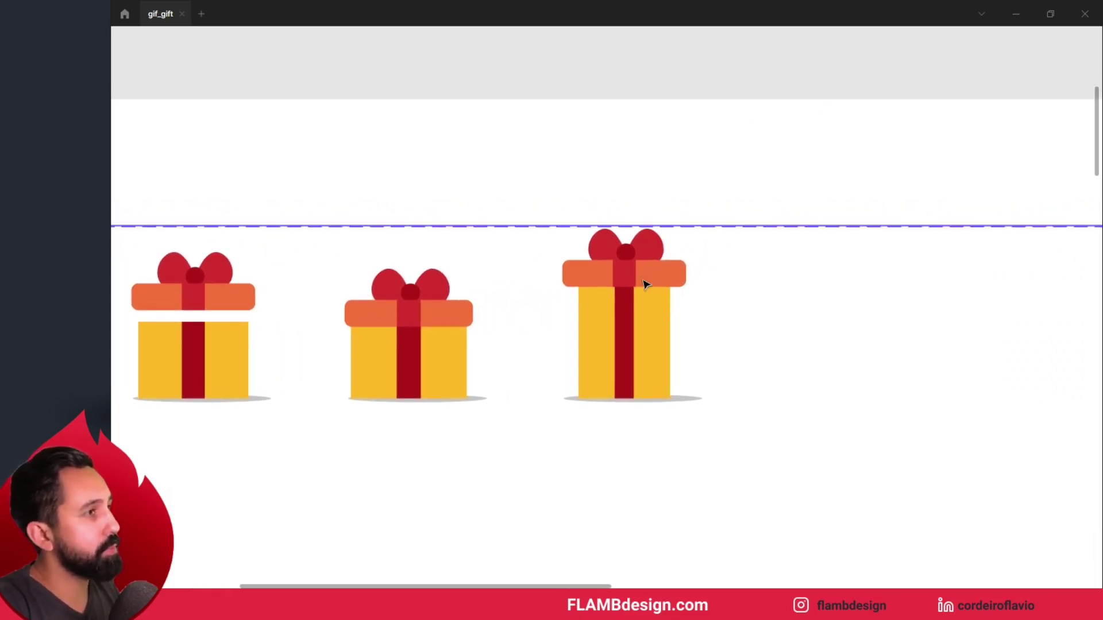
click(659, 315)
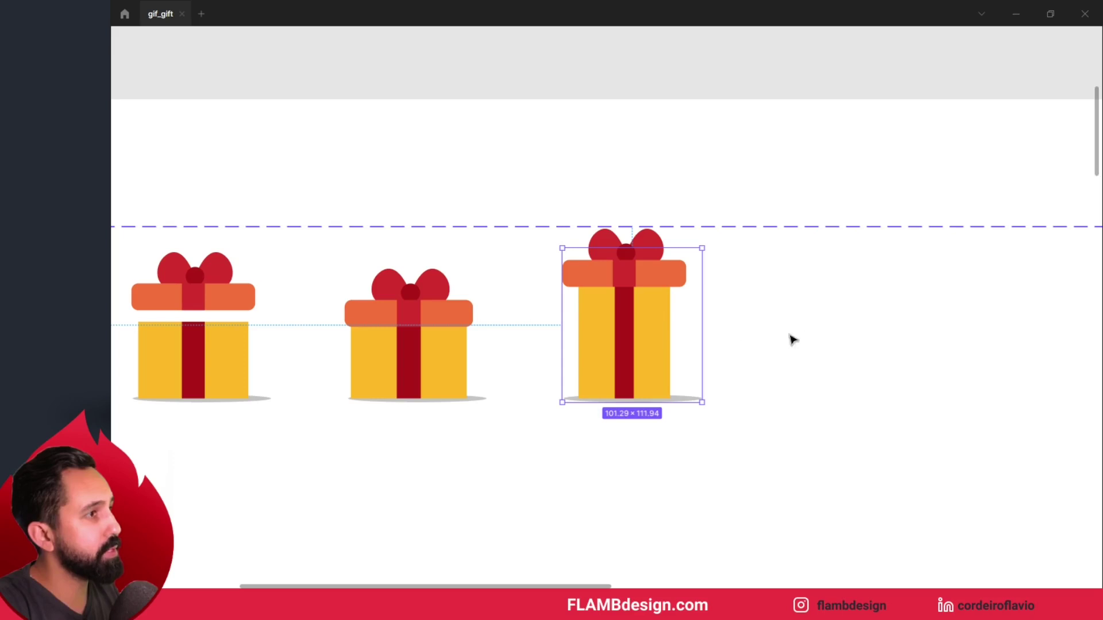
drag(792, 340, 513, 263)
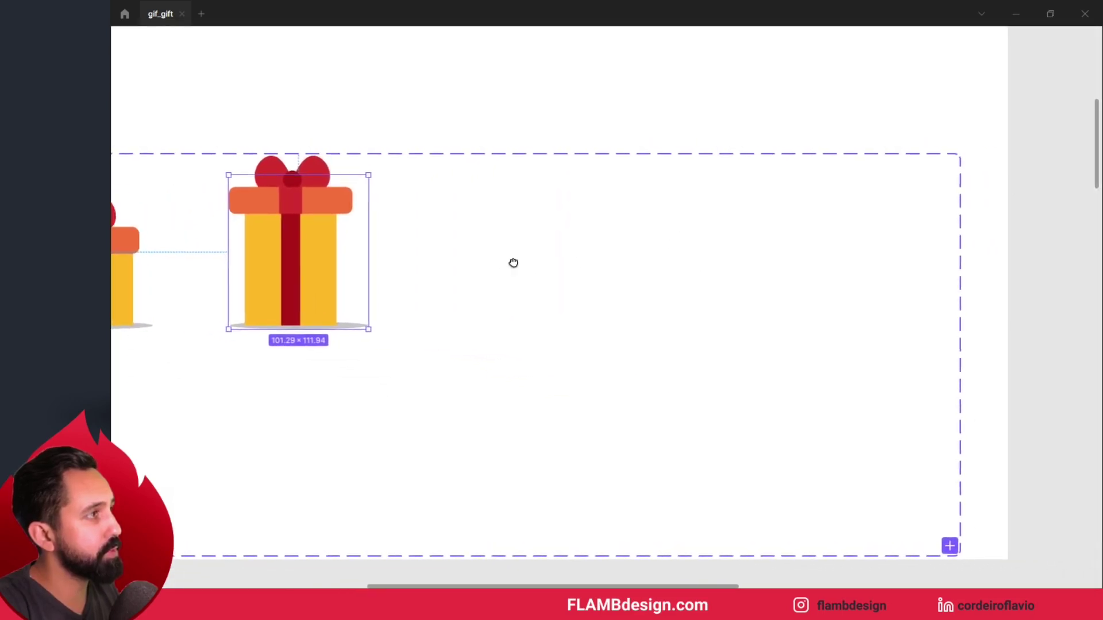
key(ctrl+d)
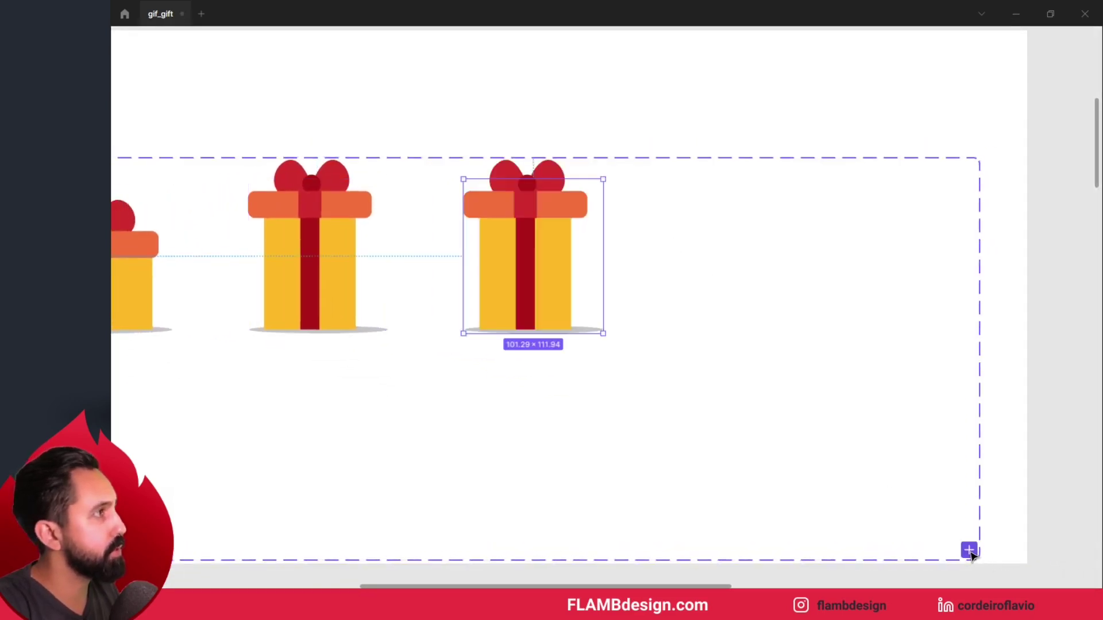
double_click(566, 302)
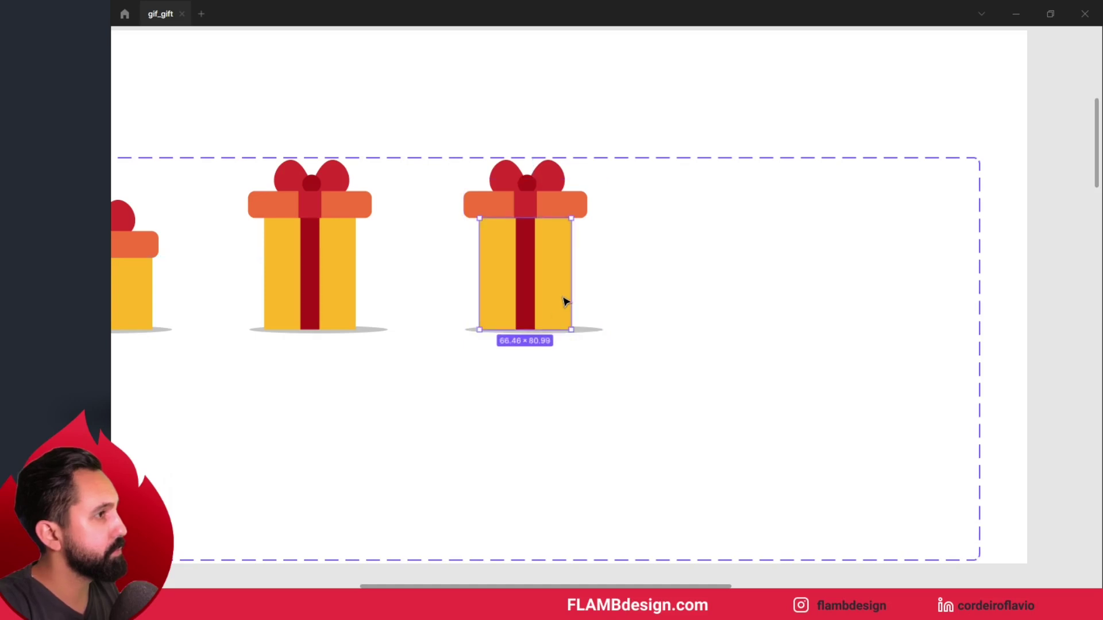
drag(541, 326, 540, 303)
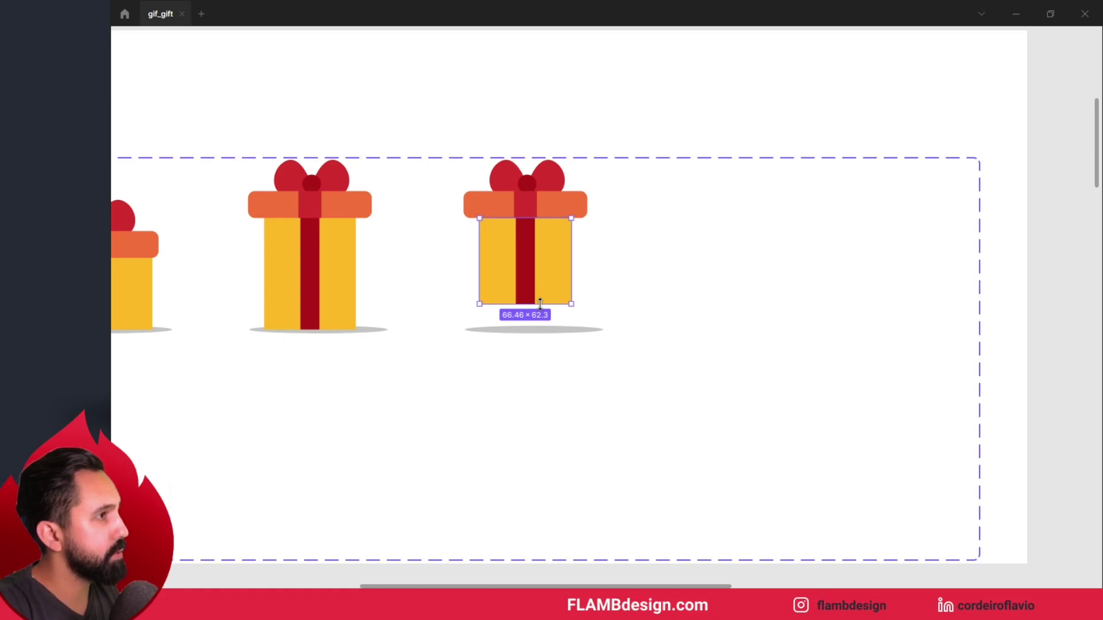
- Shift the fifth gift's shadow slightly right and raise its lid a little
click(564, 334)
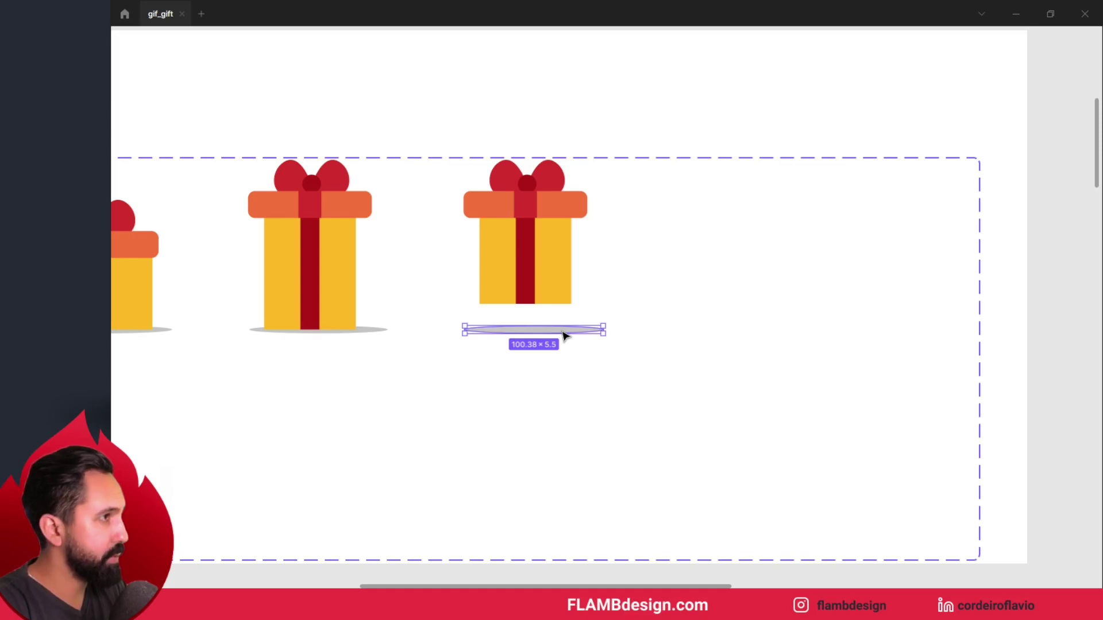
drag(562, 331, 562, 335)
click(563, 334)
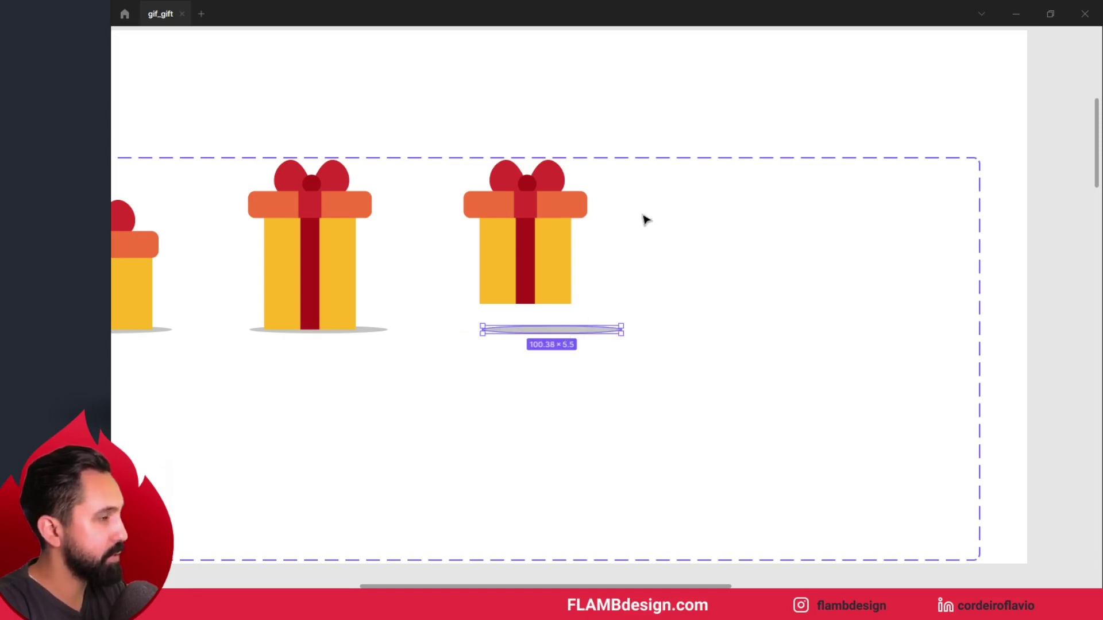
click(690, 116)
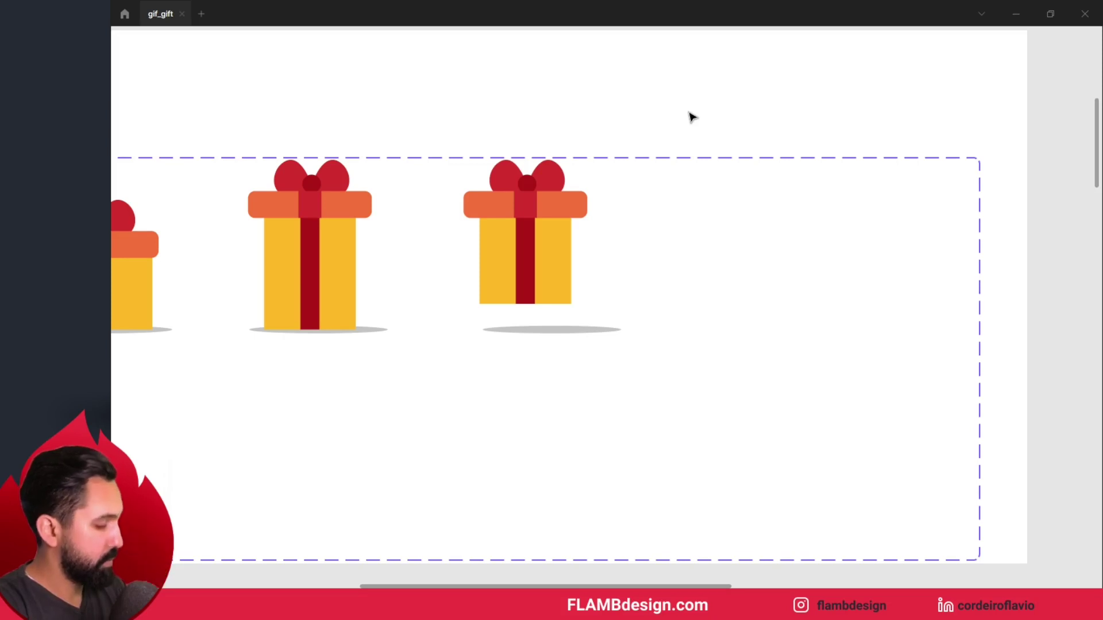
drag(633, 101, 878, 130)
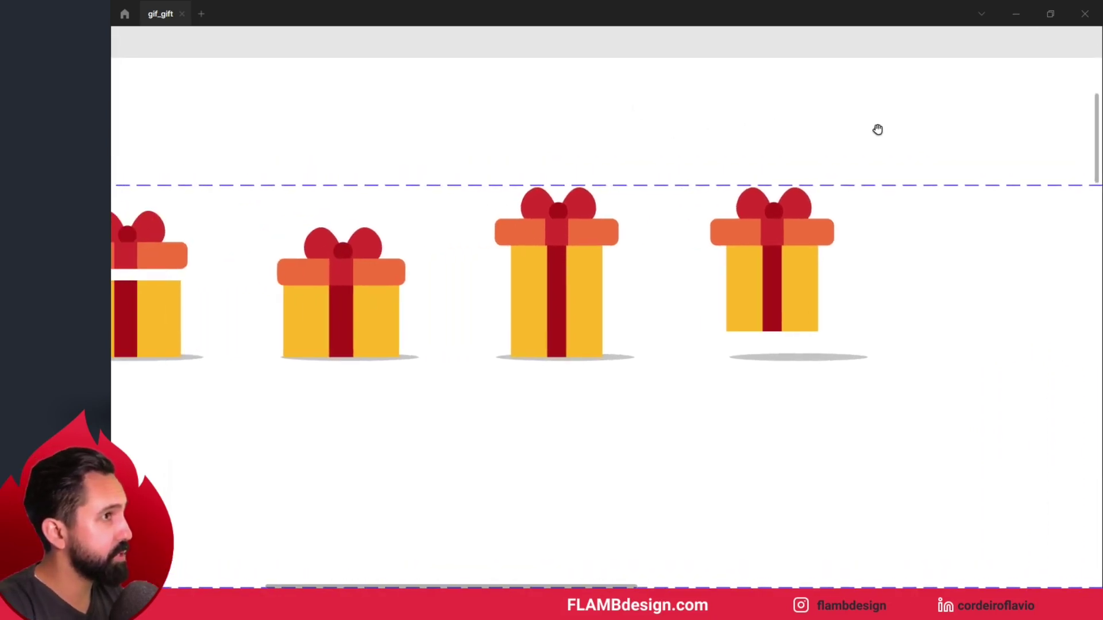
click(796, 233)
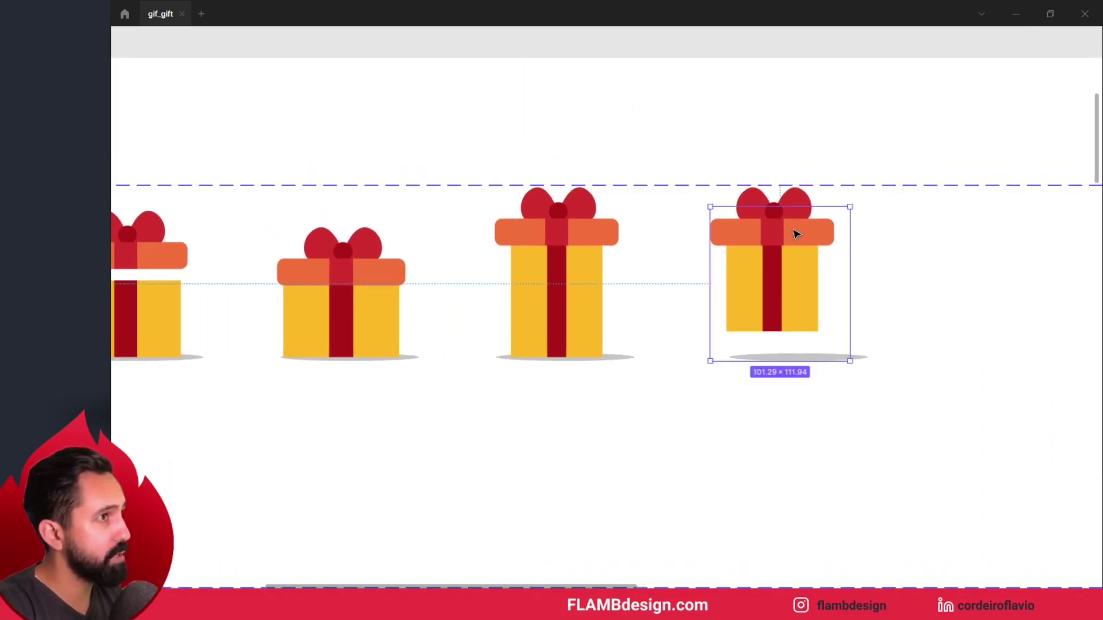
double_click(796, 233)
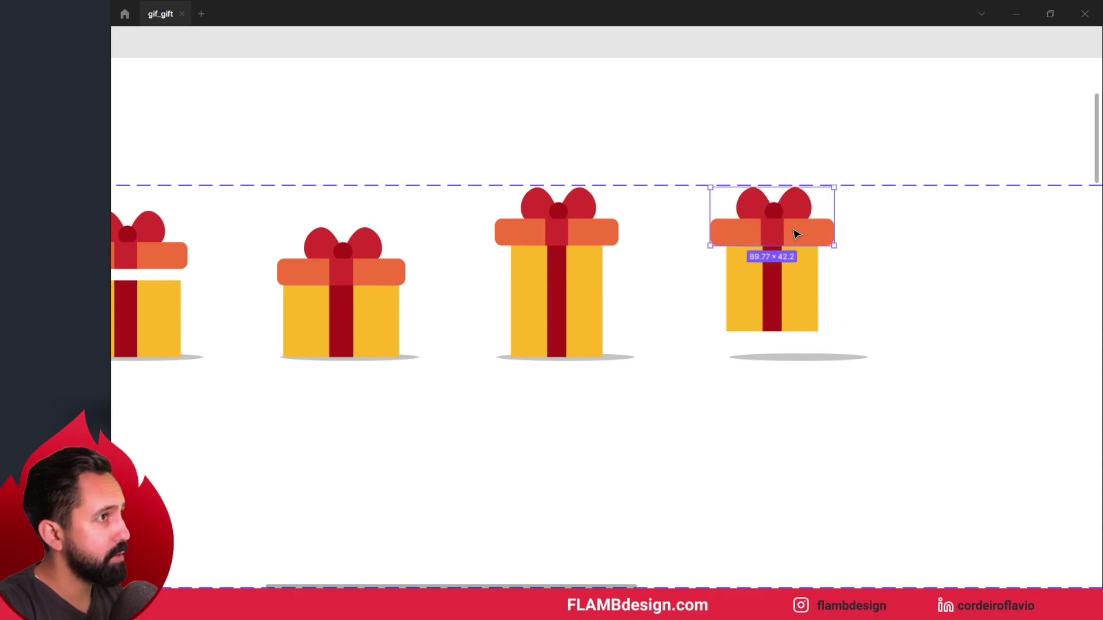
key(Up)
key(Up)
key(Up)
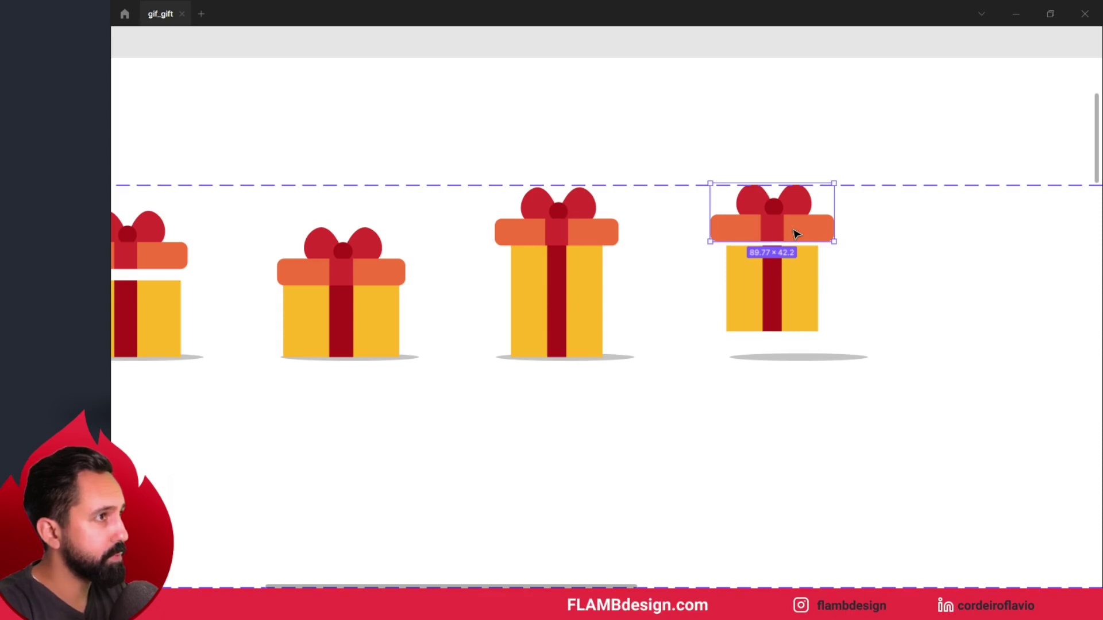
click(804, 149)
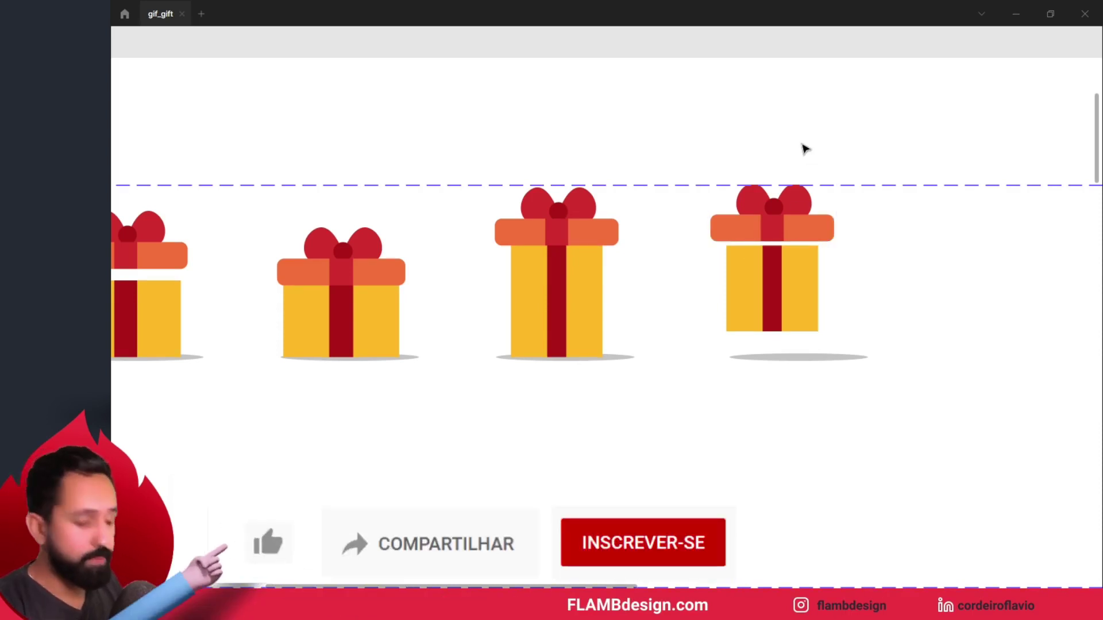
- Restore the full editing interface around Frame 1 and show its Prototype settings
key(minus)
key(minus)
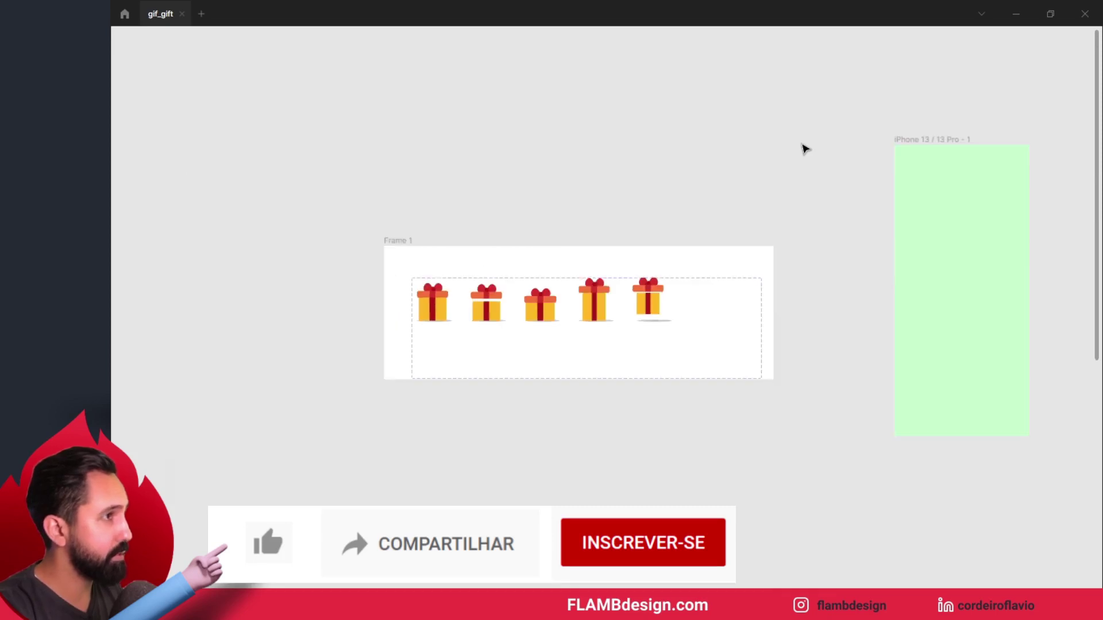
drag(605, 180, 652, 205)
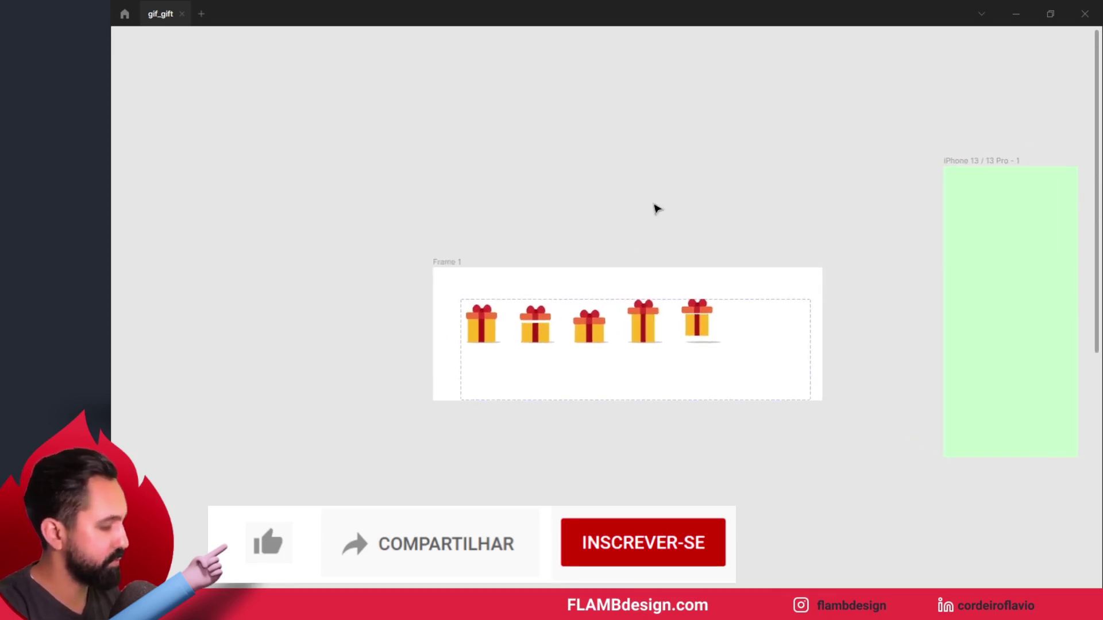
click(616, 251)
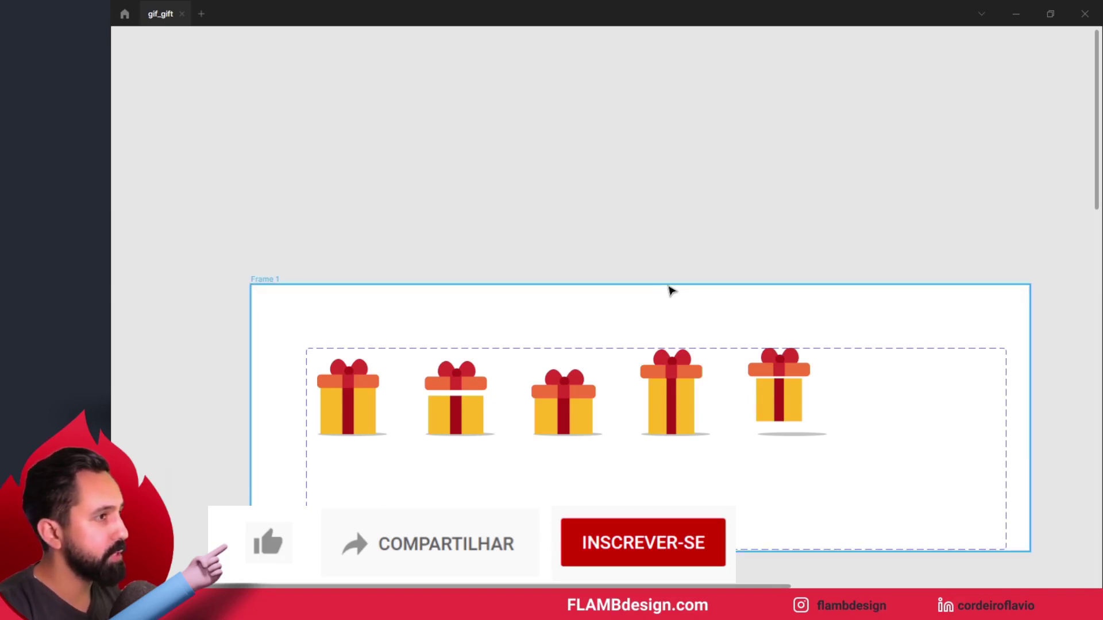
key(ctrl+backslash)
drag(682, 272, 707, 222)
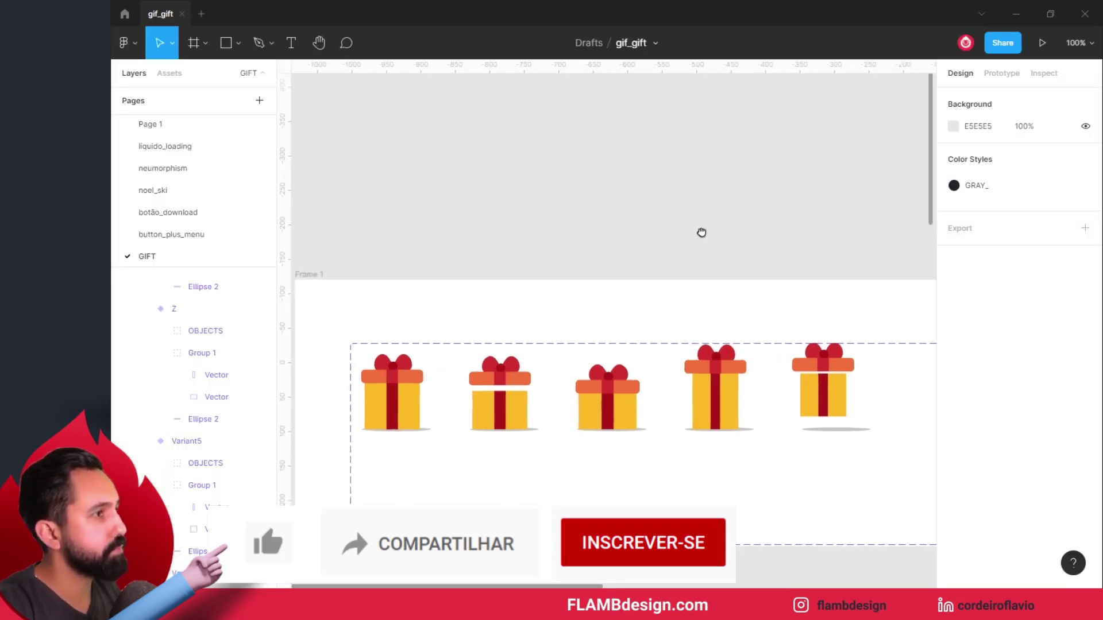
click(1002, 74)
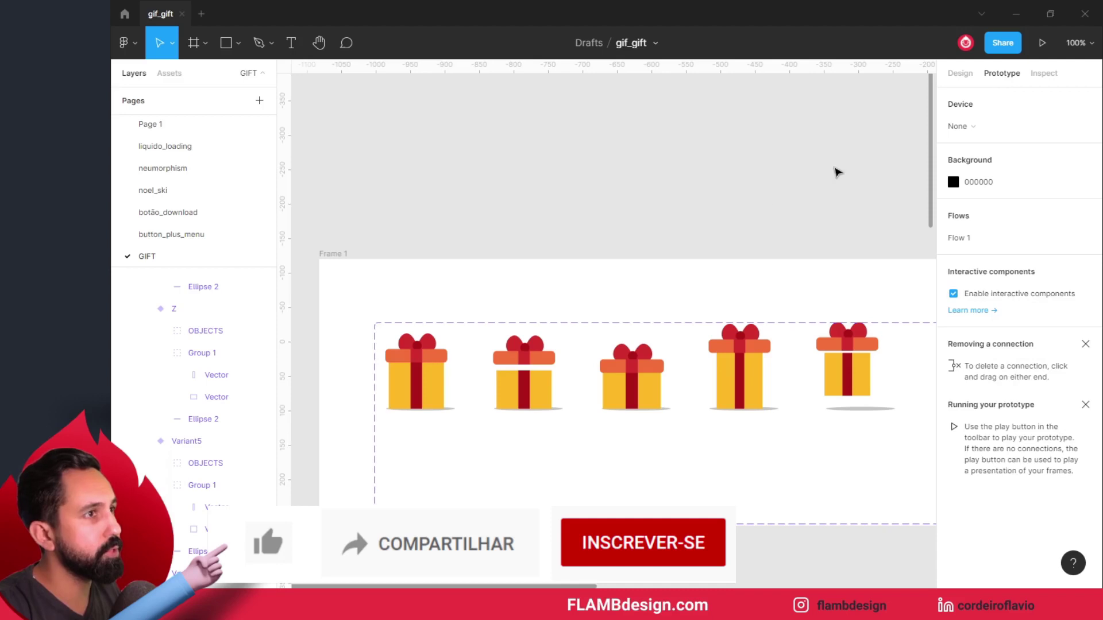
- Link the Default gift to variant Z with an After Delay trigger of 1 ms
click(438, 377)
drag(455, 372, 501, 394)
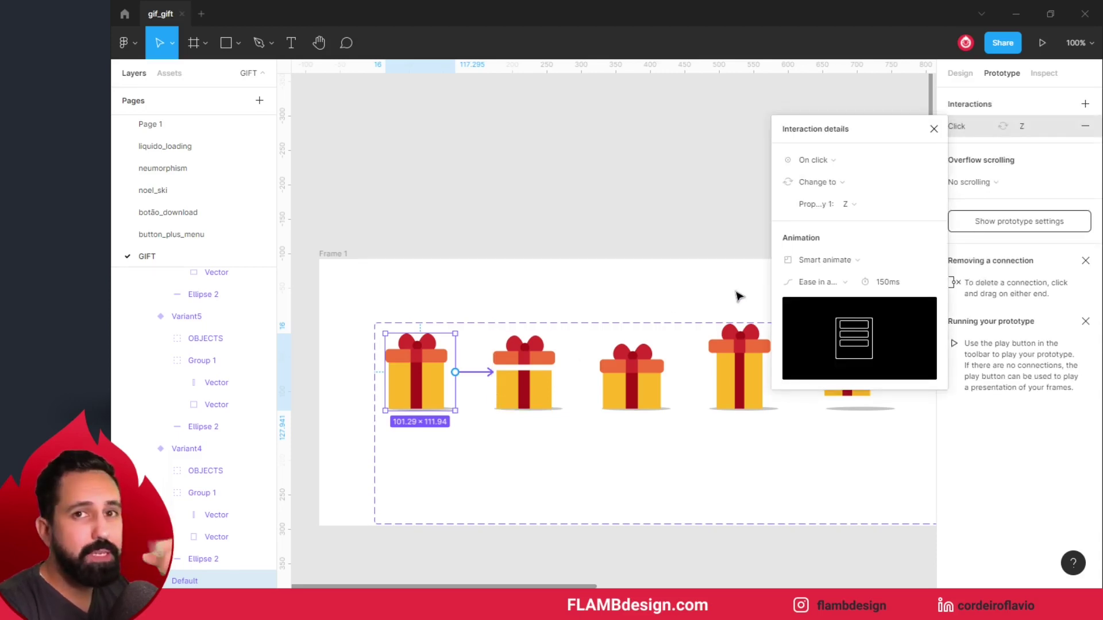
click(827, 161)
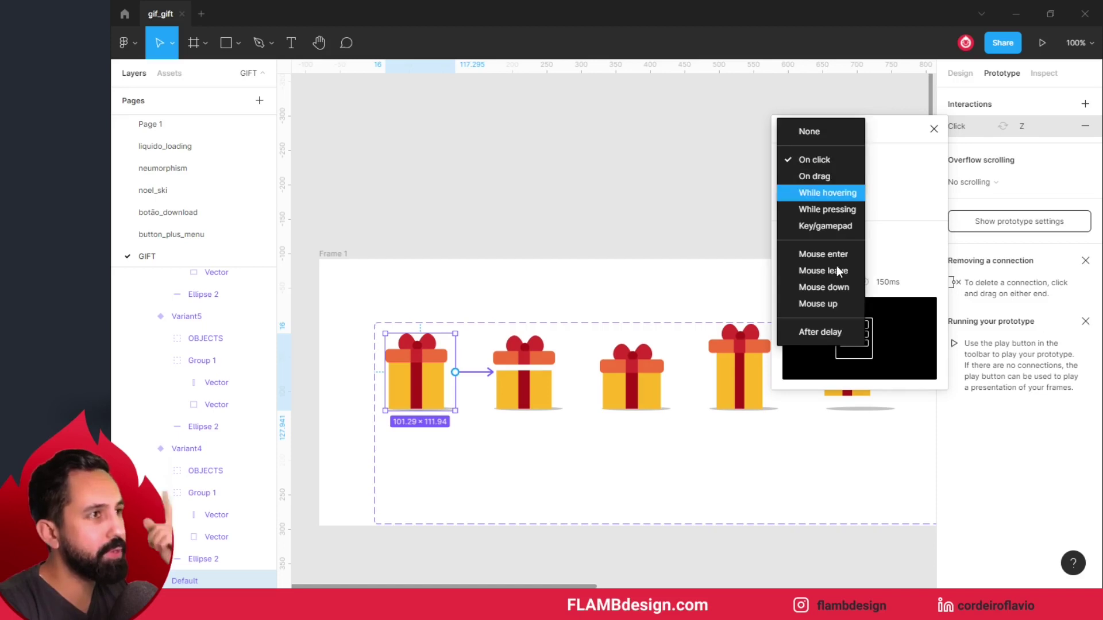
click(823, 334)
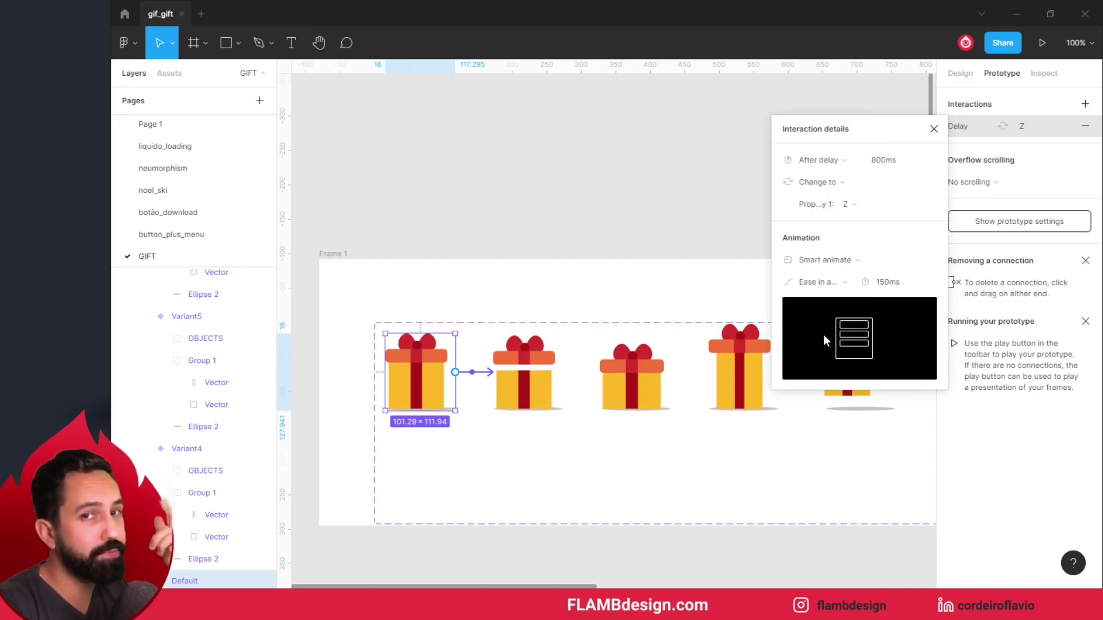
click(897, 161)
text(1)
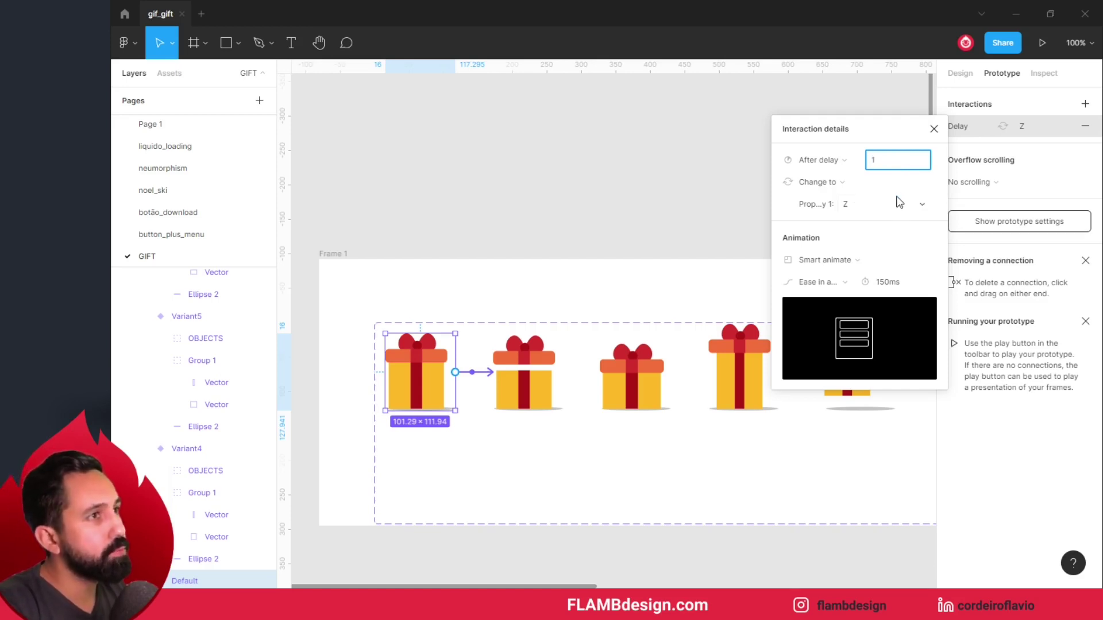
key(Return)
- Set the smart-animate duration to 100ms and review the easing options
click(893, 285)
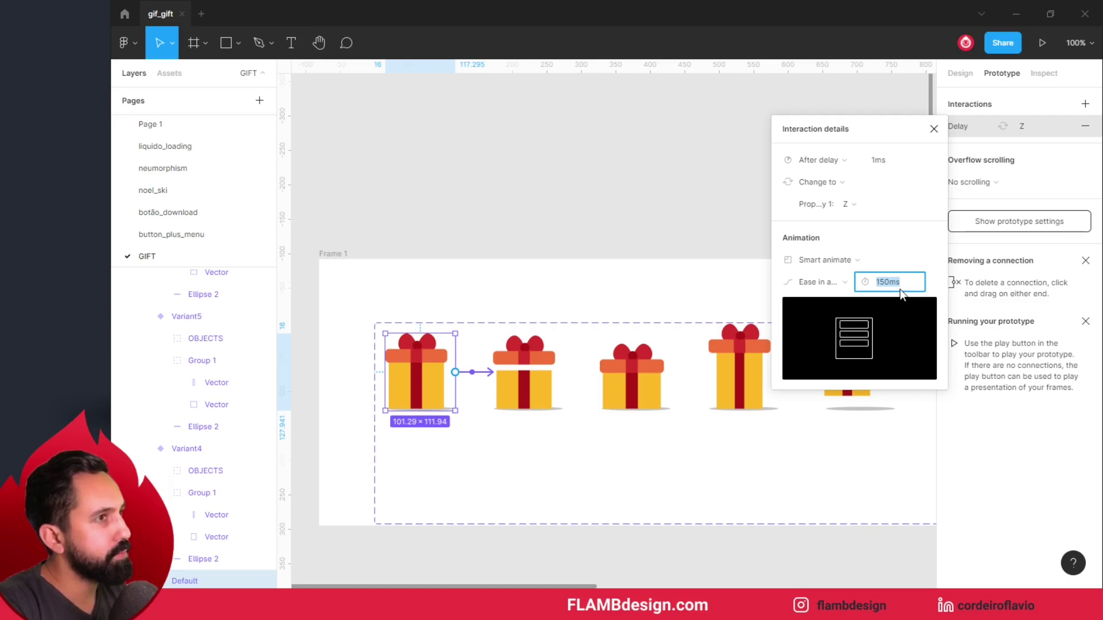
text(1)
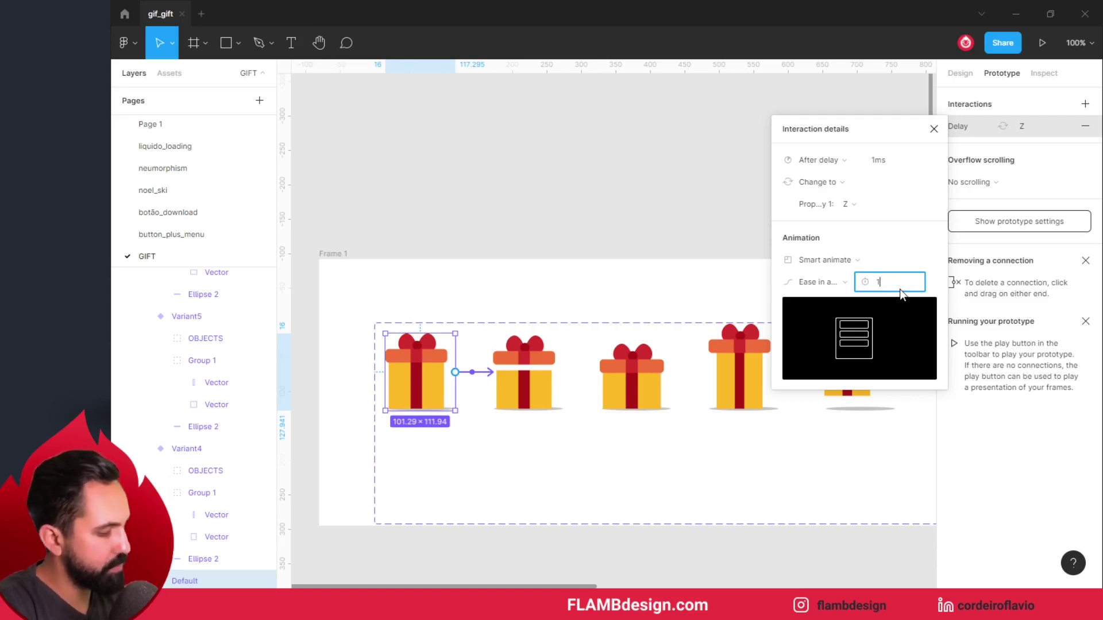
text(00)
key(Return)
click(816, 282)
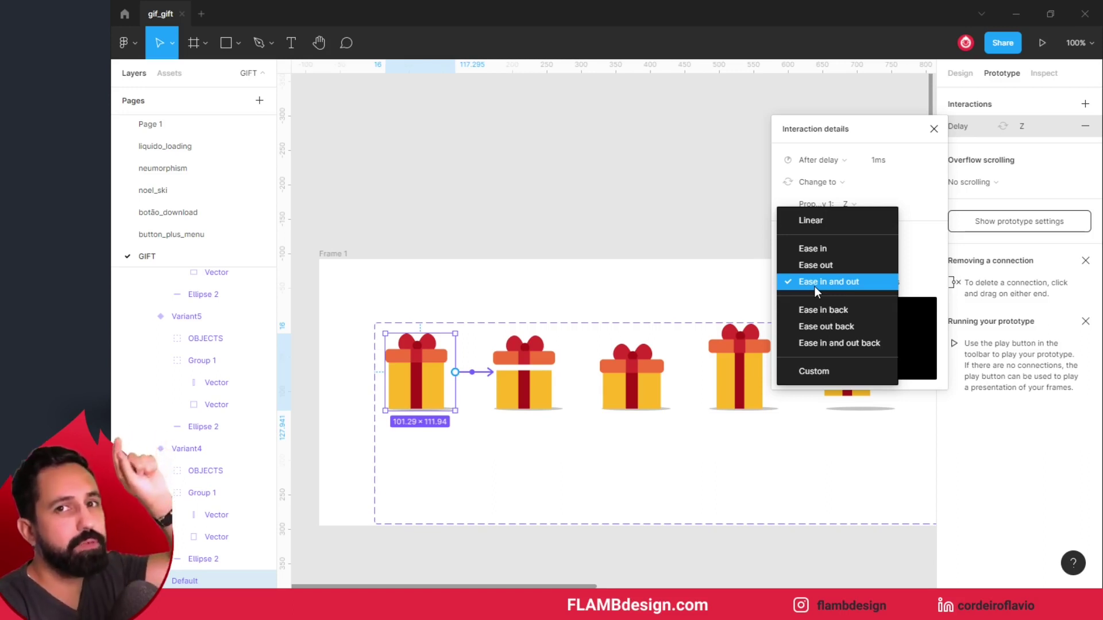
click(641, 272)
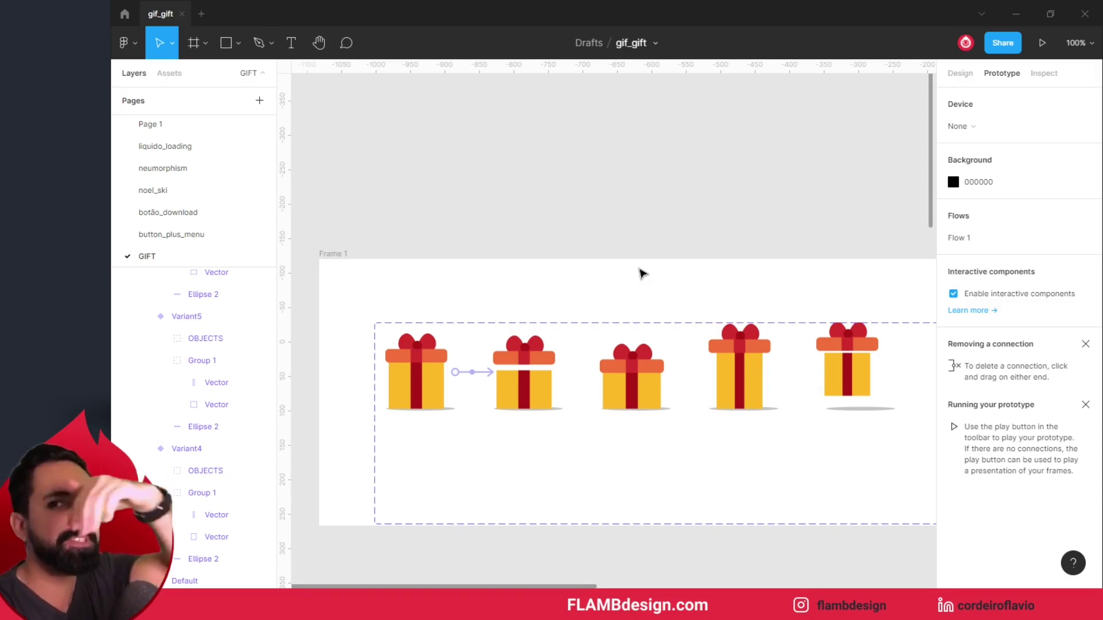
- Link variant Z to the third gift with smart animate, ease in and out, 100 ms
click(530, 393)
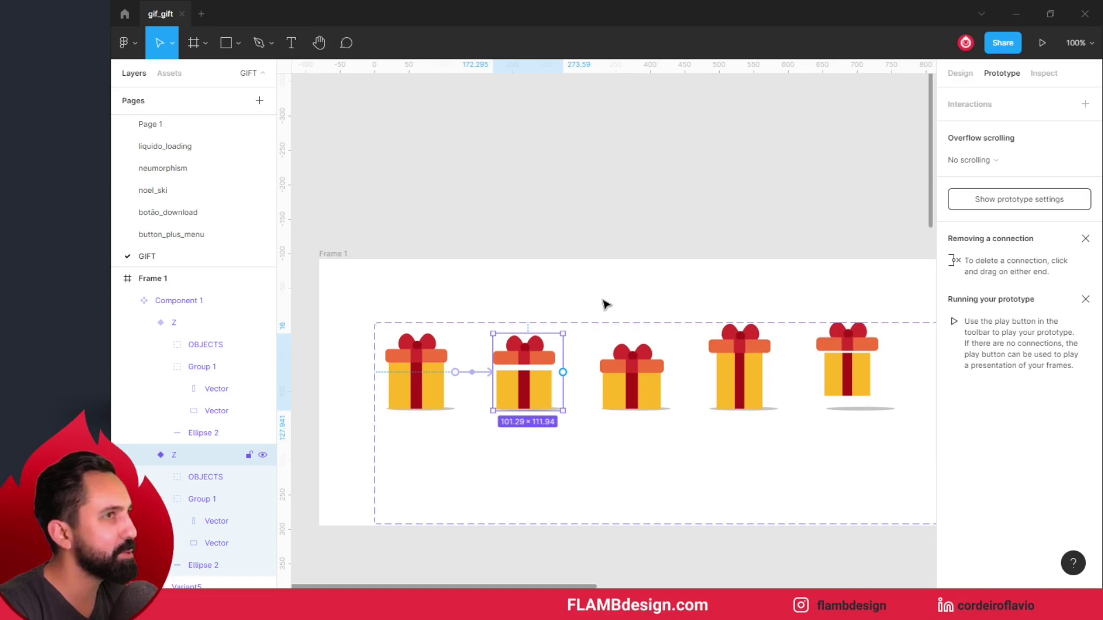
click(485, 310)
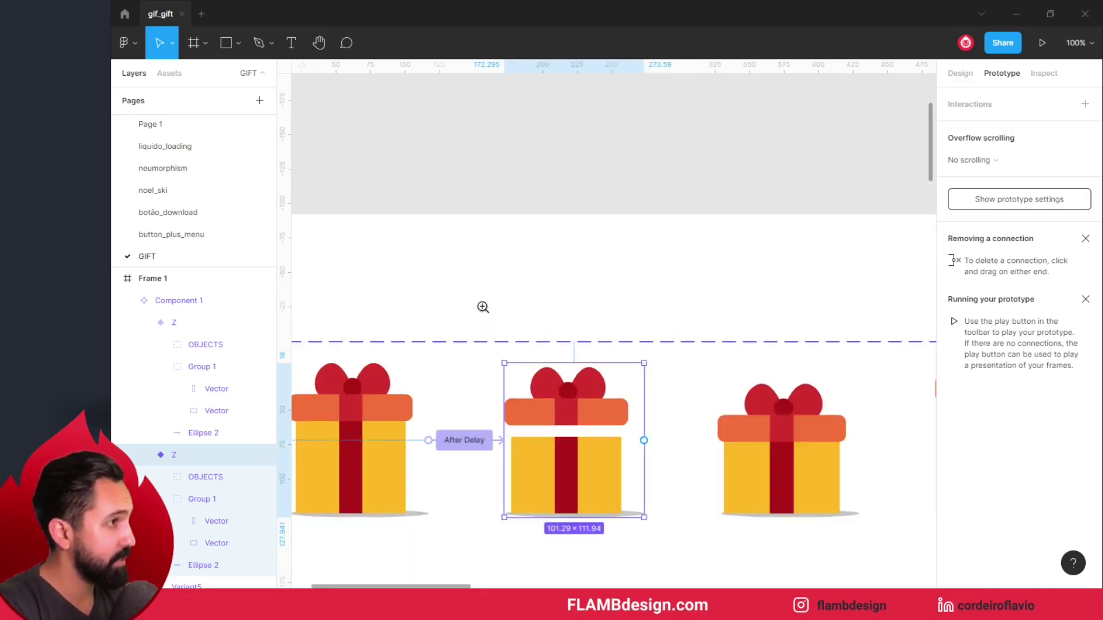
drag(561, 290, 648, 209)
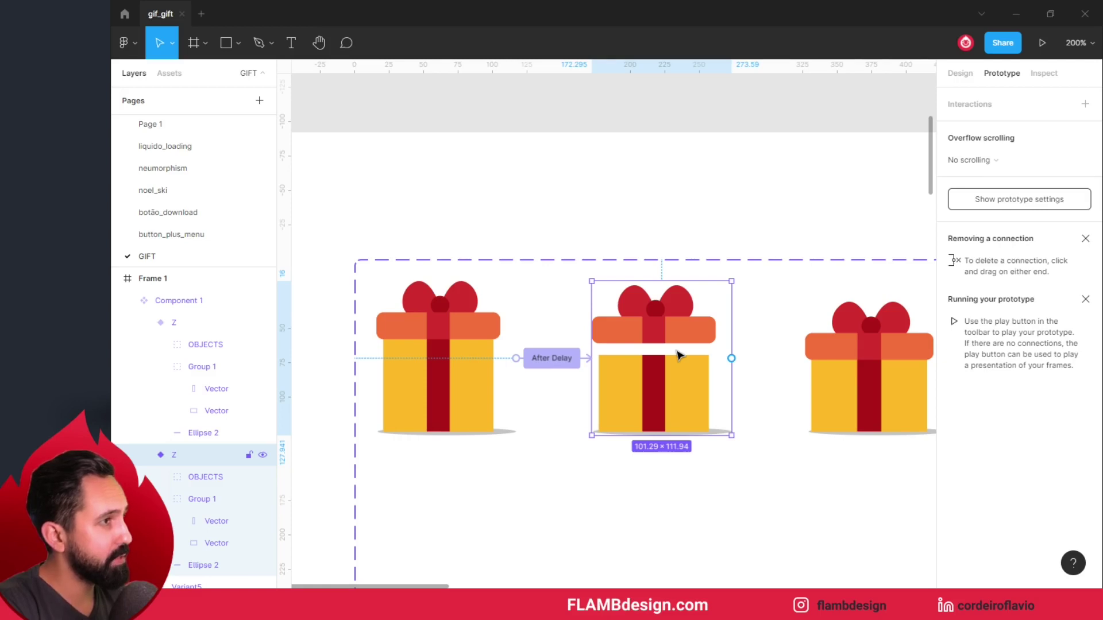
drag(731, 358, 823, 372)
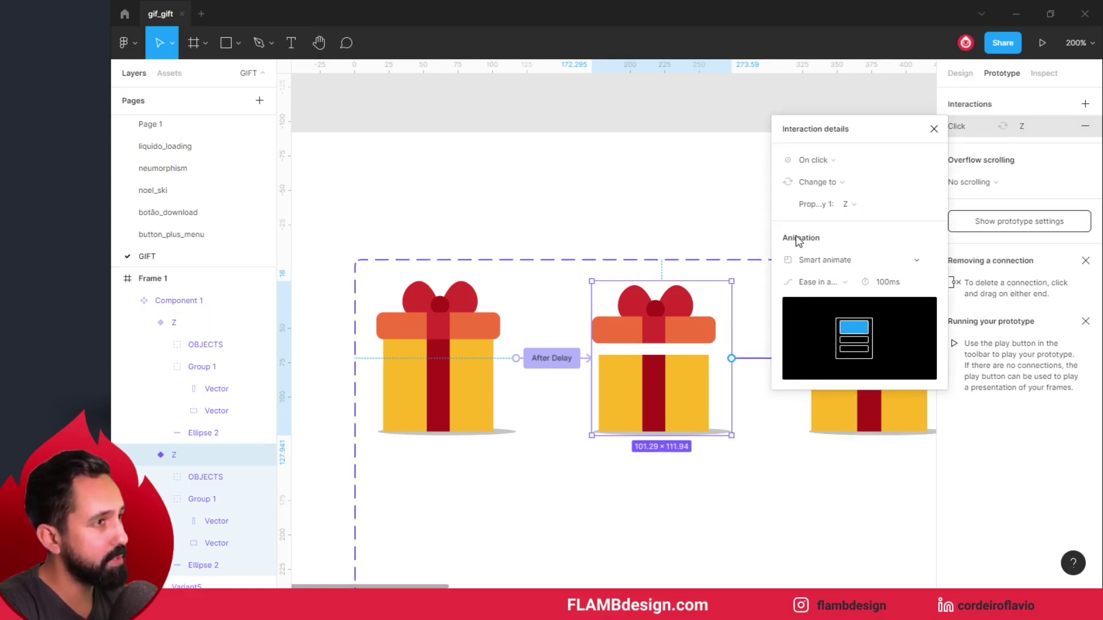
drag(732, 186, 592, 187)
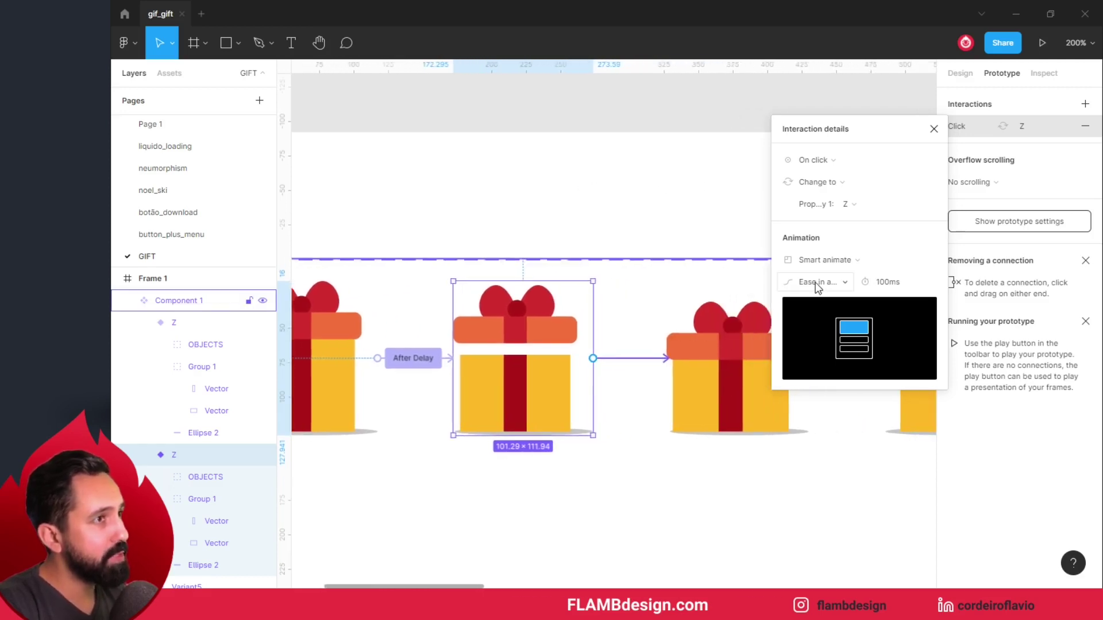
click(816, 281)
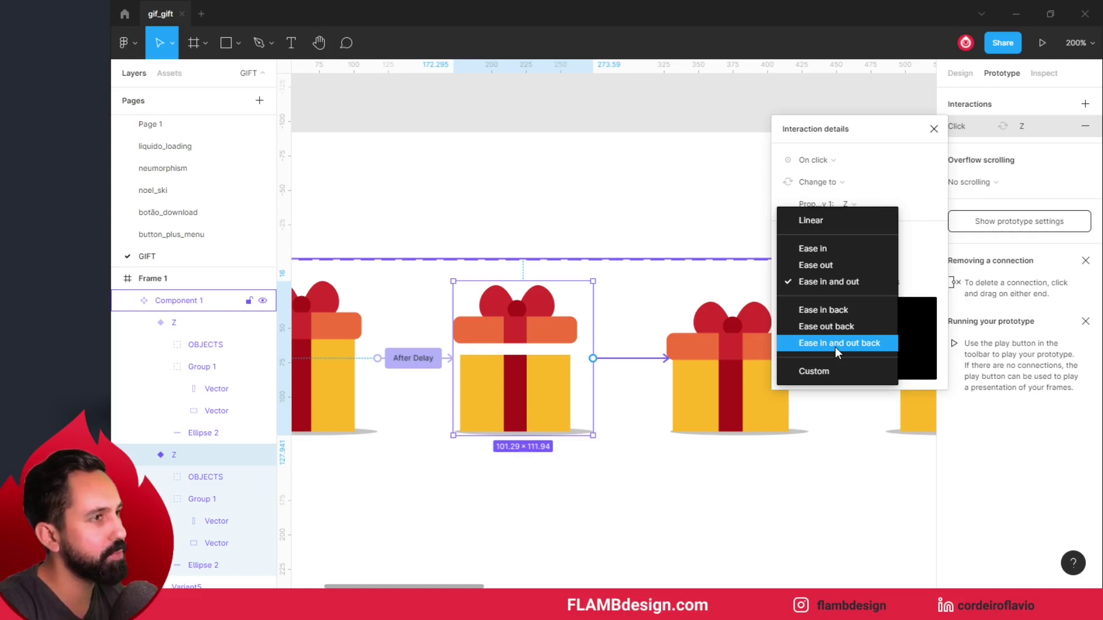
click(836, 348)
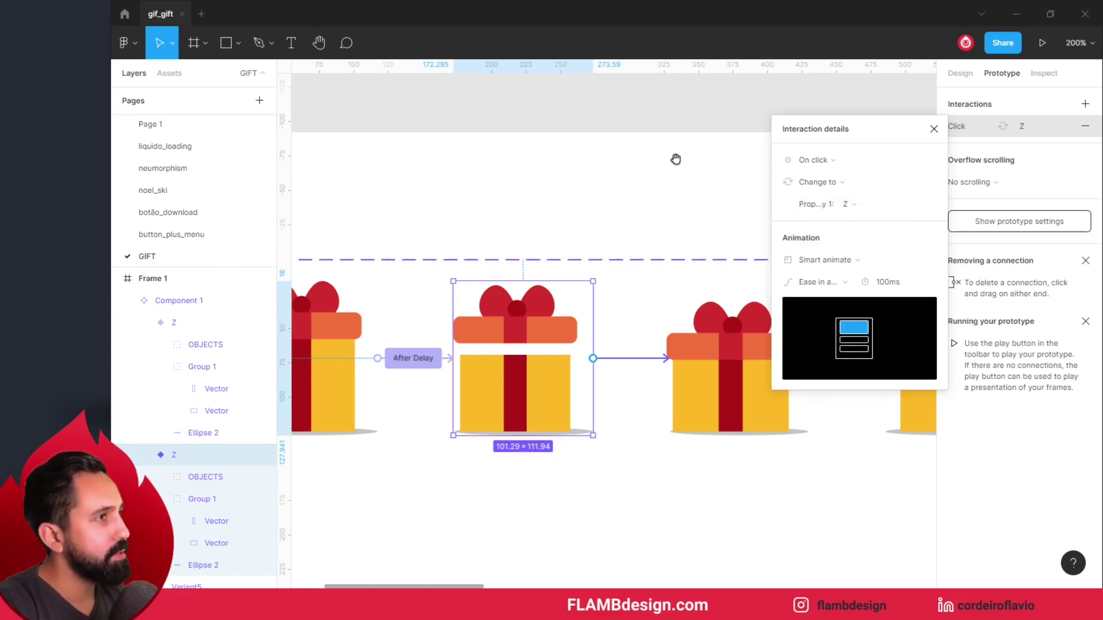
click(588, 379)
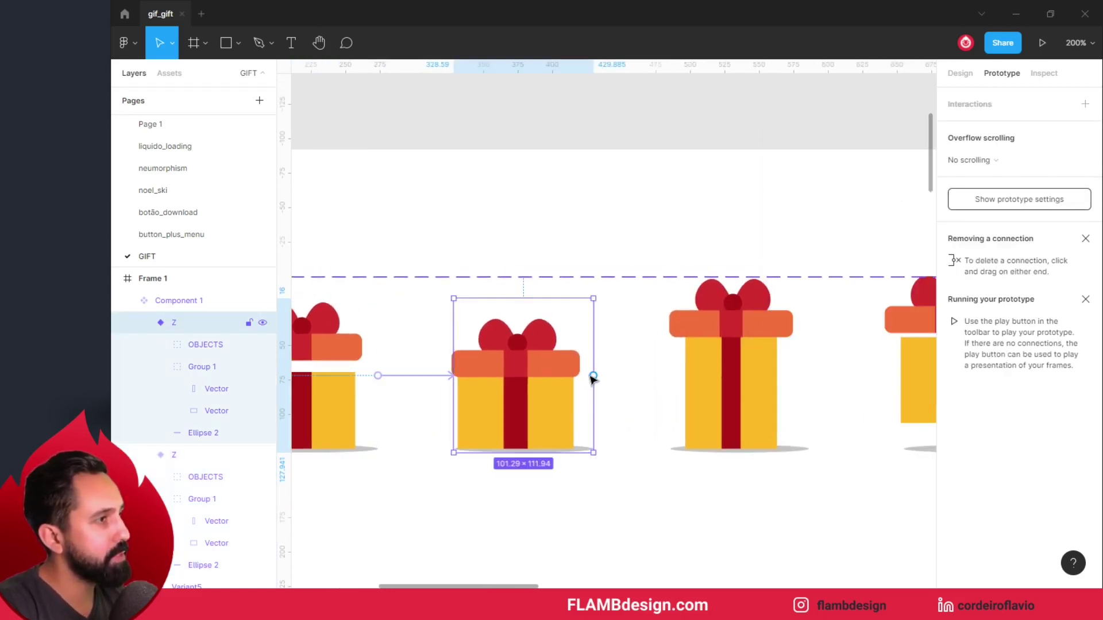
- Link the third gift to Variant4, and Variant4 to Variant5
drag(593, 376, 708, 390)
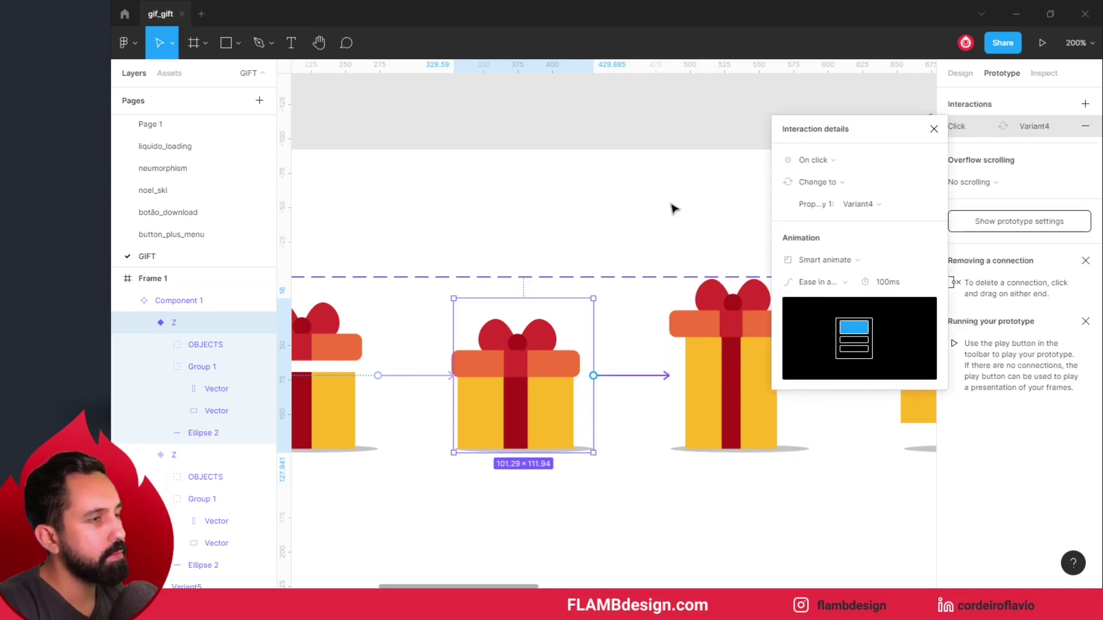
scroll(500, 205, right, 3)
scroll(559, 357, right, 3)
click(558, 356)
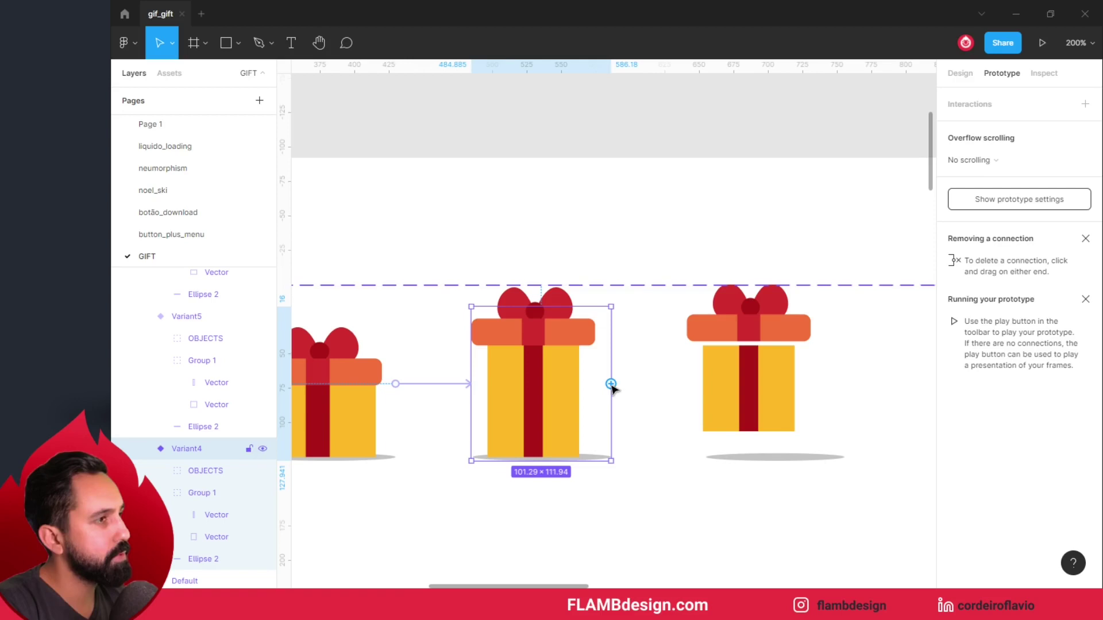
drag(611, 383, 720, 394)
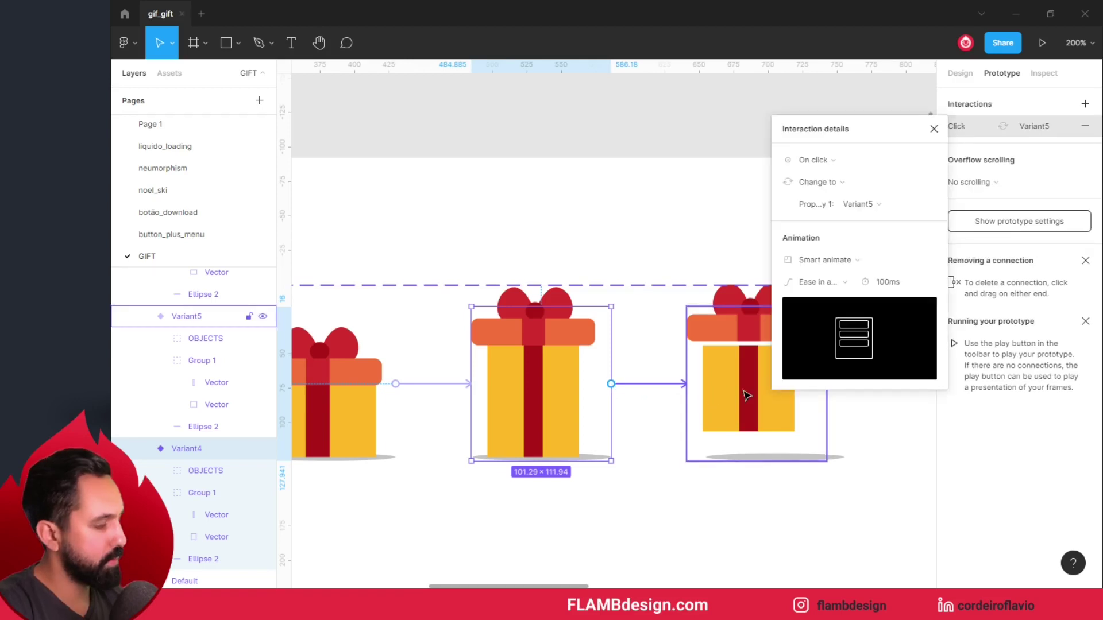
- Link Variant5 back to the first Default gift to close the loop
key(shift+0)
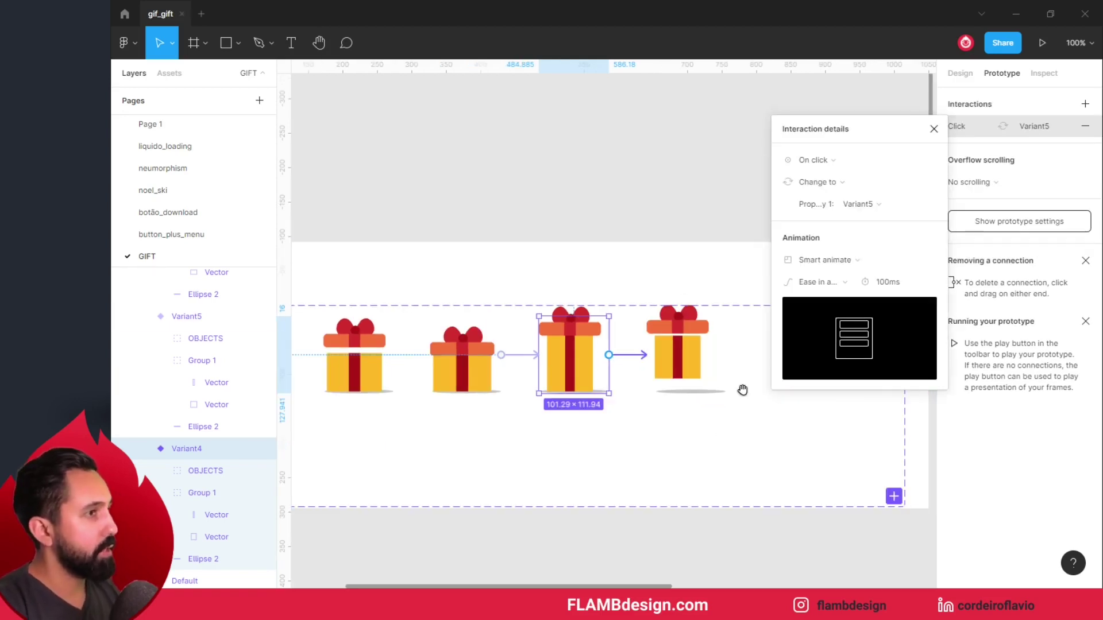
scroll(635, 206, down, 2)
scroll(711, 143, left, 2)
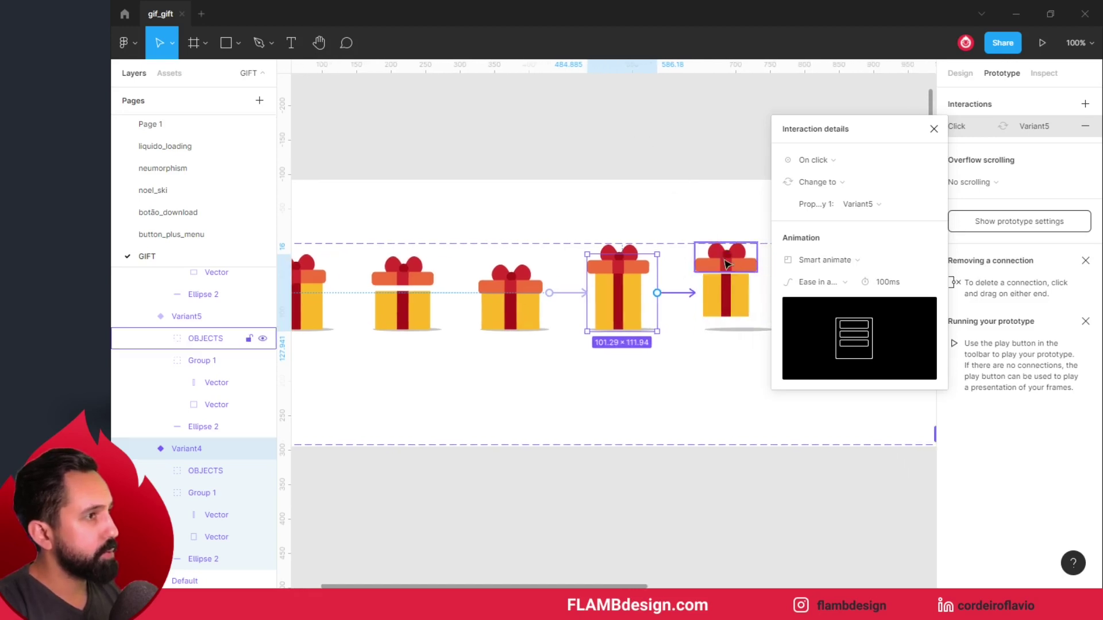
click(727, 263)
drag(660, 170, 753, 177)
drag(857, 300, 409, 328)
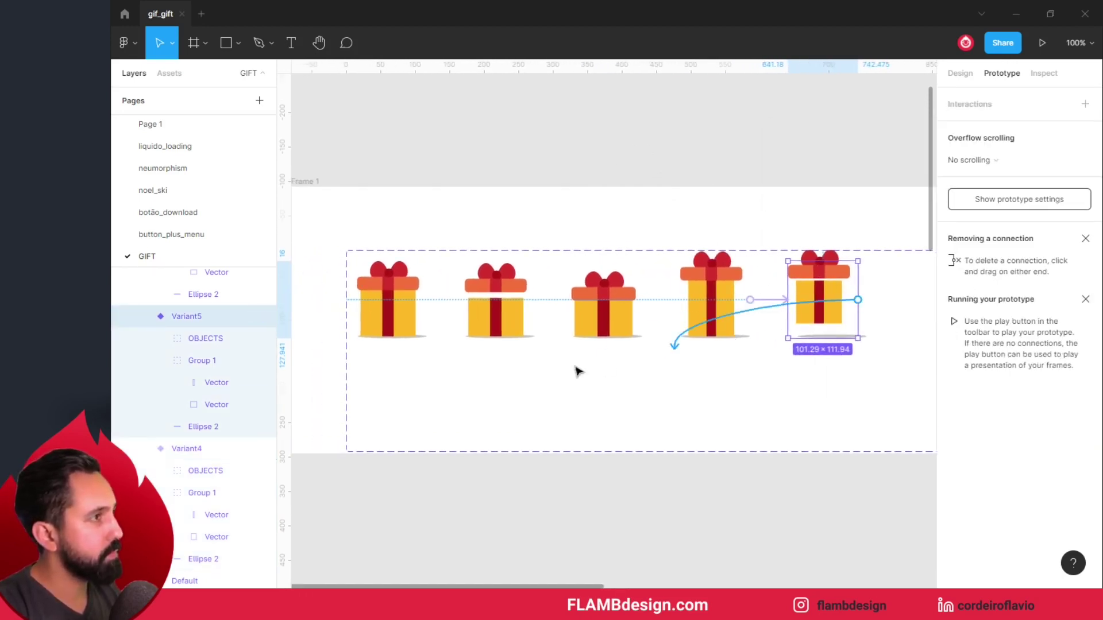
click(522, 143)
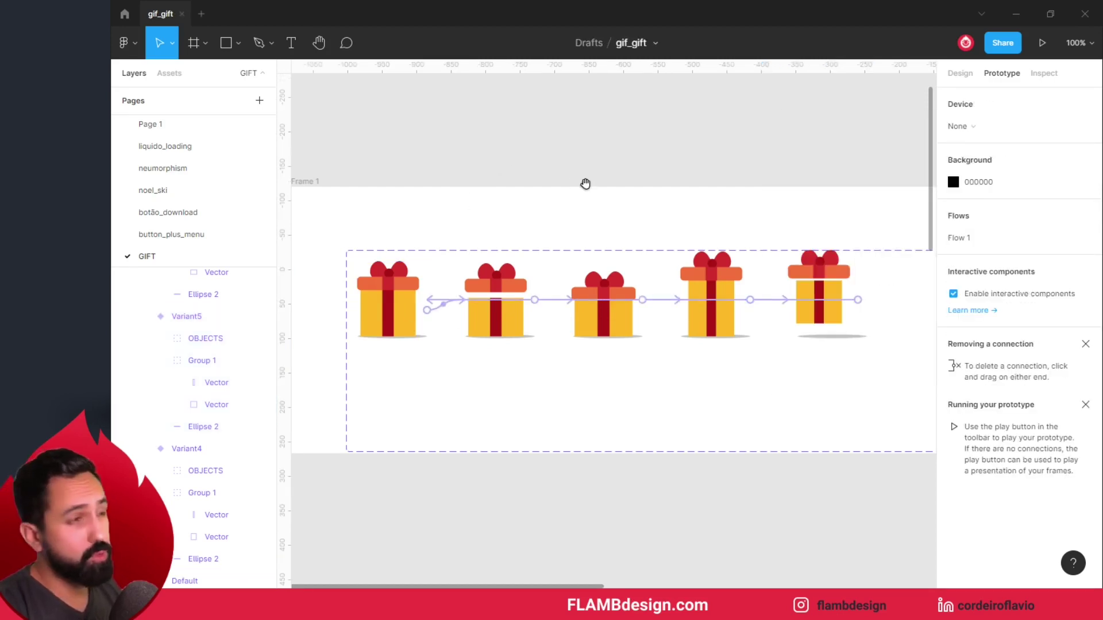
- Place an instance of the gift component from Assets into the iPhone frame
scroll(537, 190, right, 5)
key(shift+1)
click(169, 73)
mouse_move(152, 299)
mouse_down()
mouse_move(787, 258)
mouse_move(808, 306)
mouse_up()
- Duplicate the gift lower in the phone frame, enlarge it to about 186×206, and play the prototype
click(824, 291)
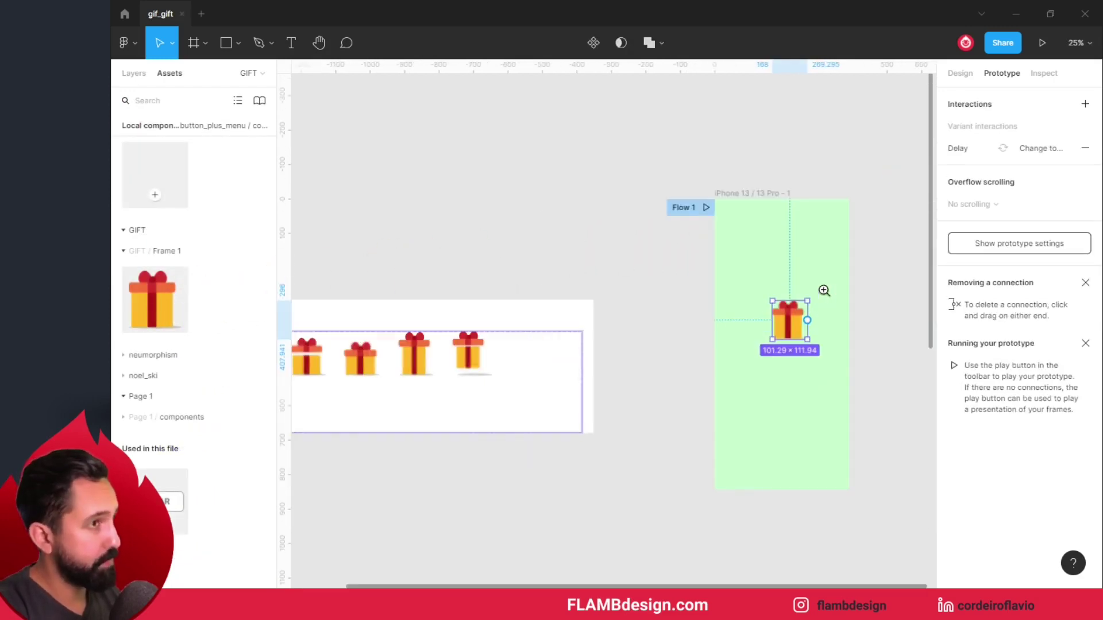
mouse_move(753, 355)
mouse_down()
mouse_move(695, 307)
mouse_move(680, 251)
mouse_move(747, 424)
mouse_up()
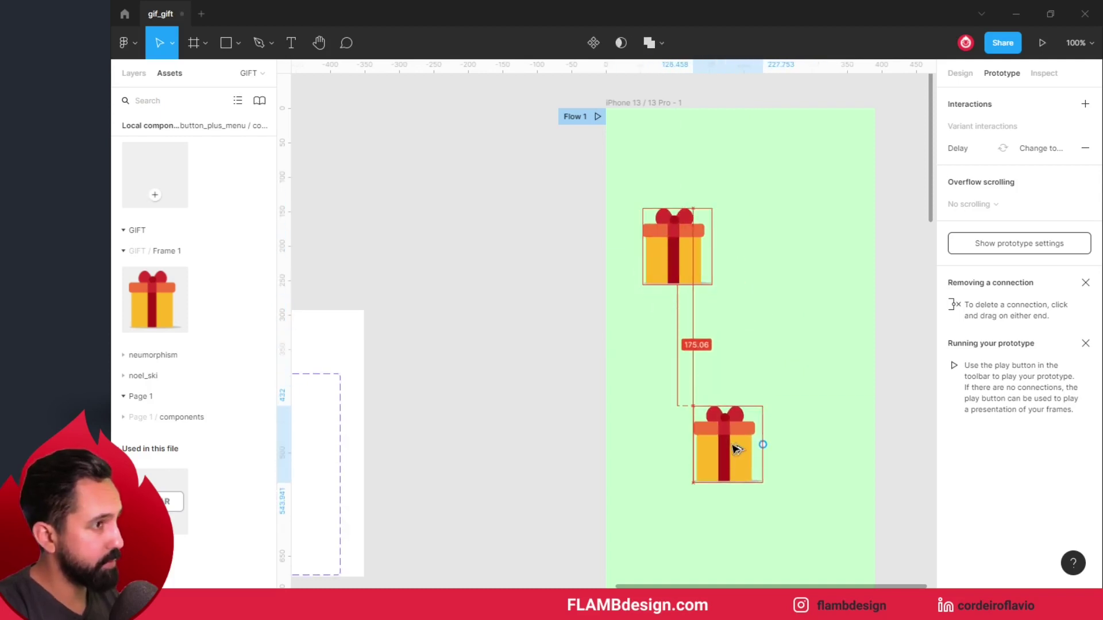
scroll(747, 423, down, 2)
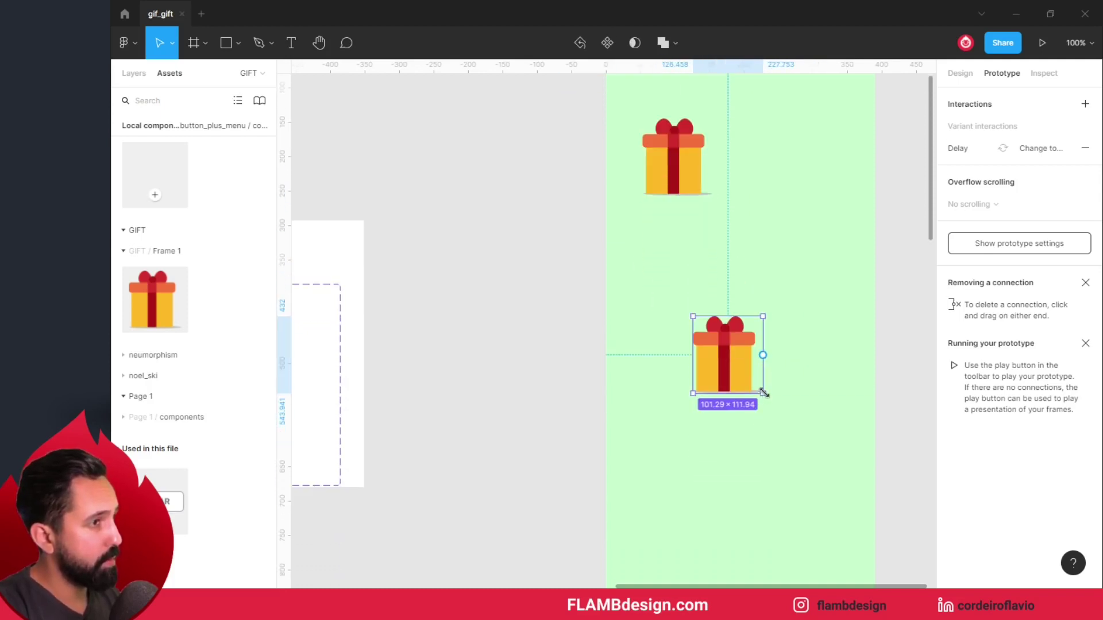
drag(764, 395, 788, 425)
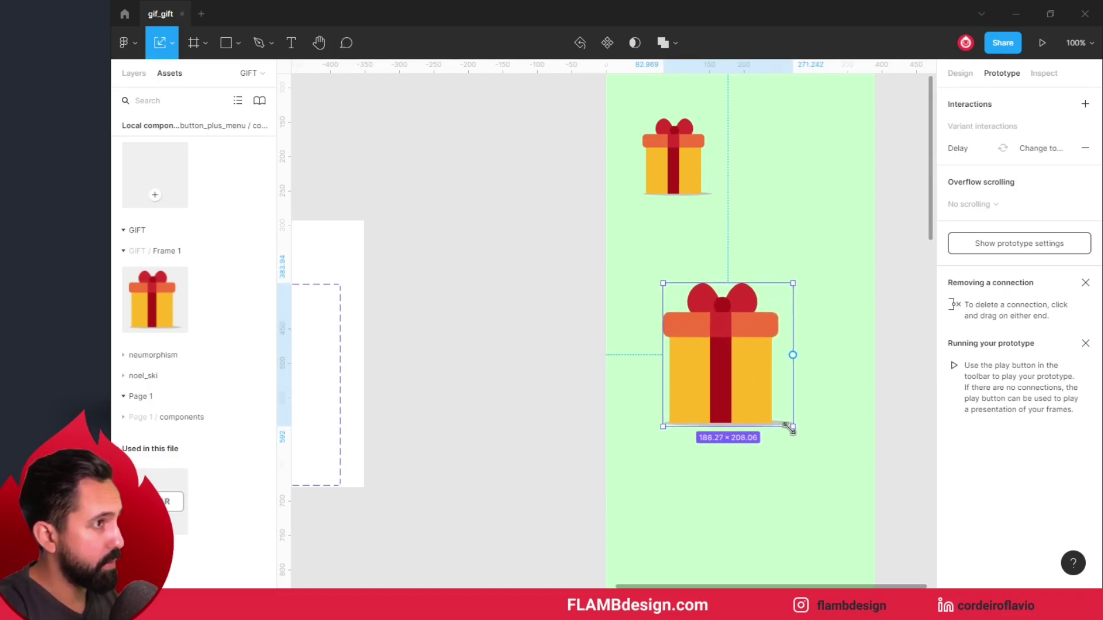
drag(763, 388, 780, 405)
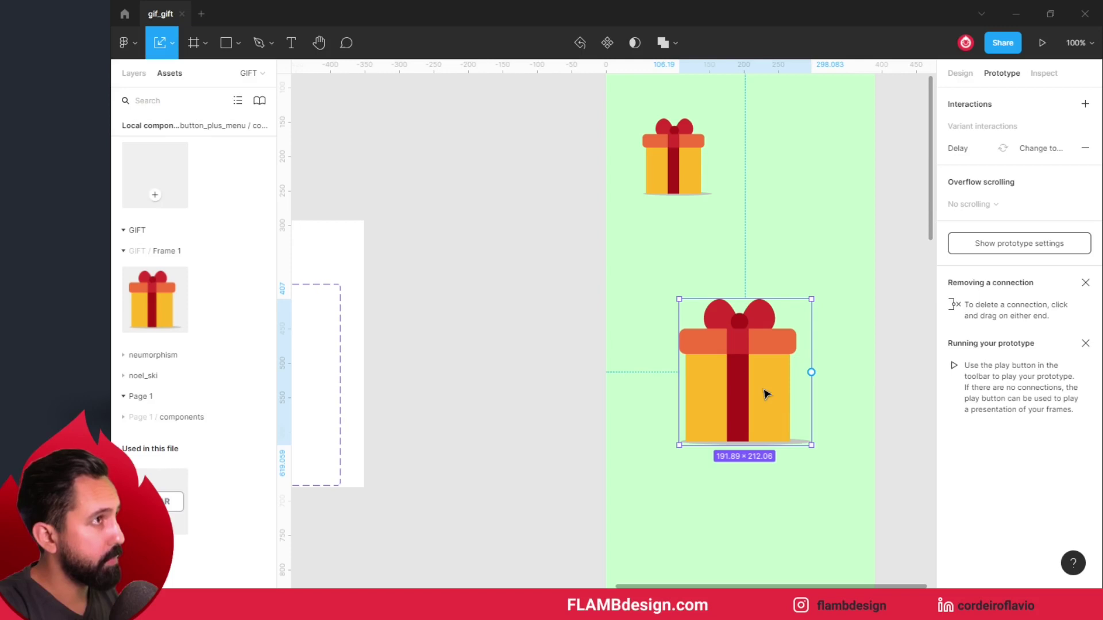
key(ctrl+alt+Return)
click(627, 400)
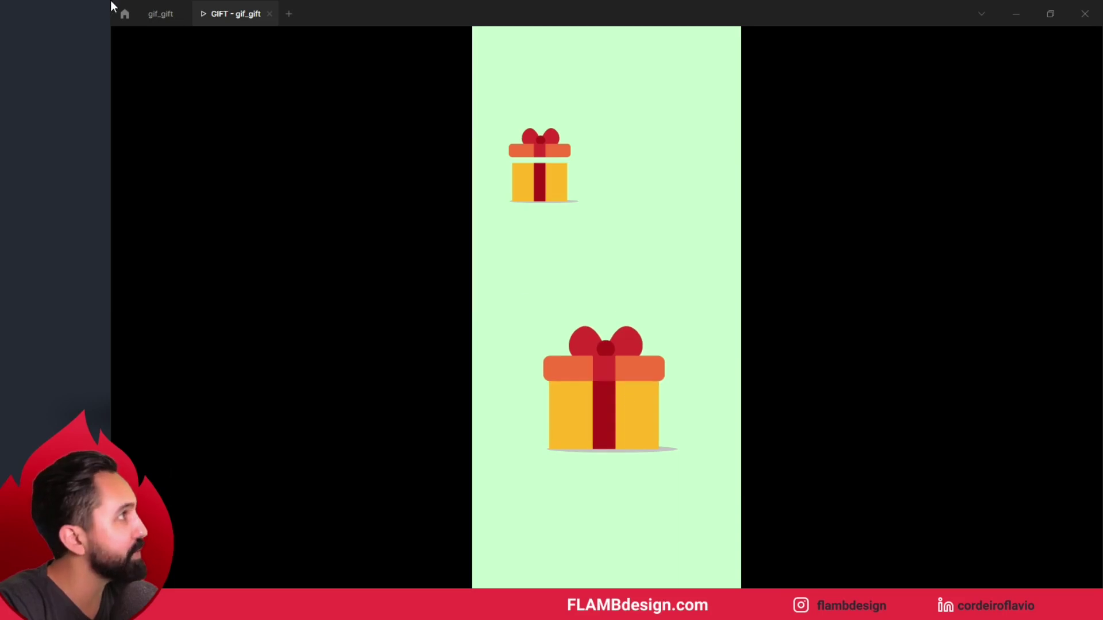
- Change the second gift's link to the third gift to fire After delay at 1 ms
click(168, 16)
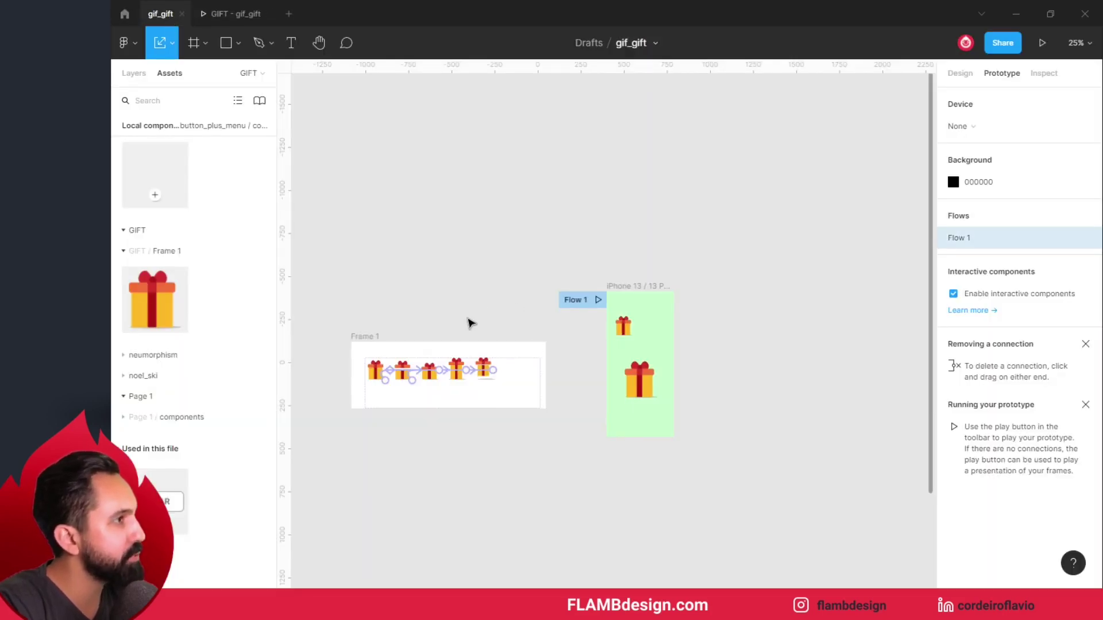
click(415, 340)
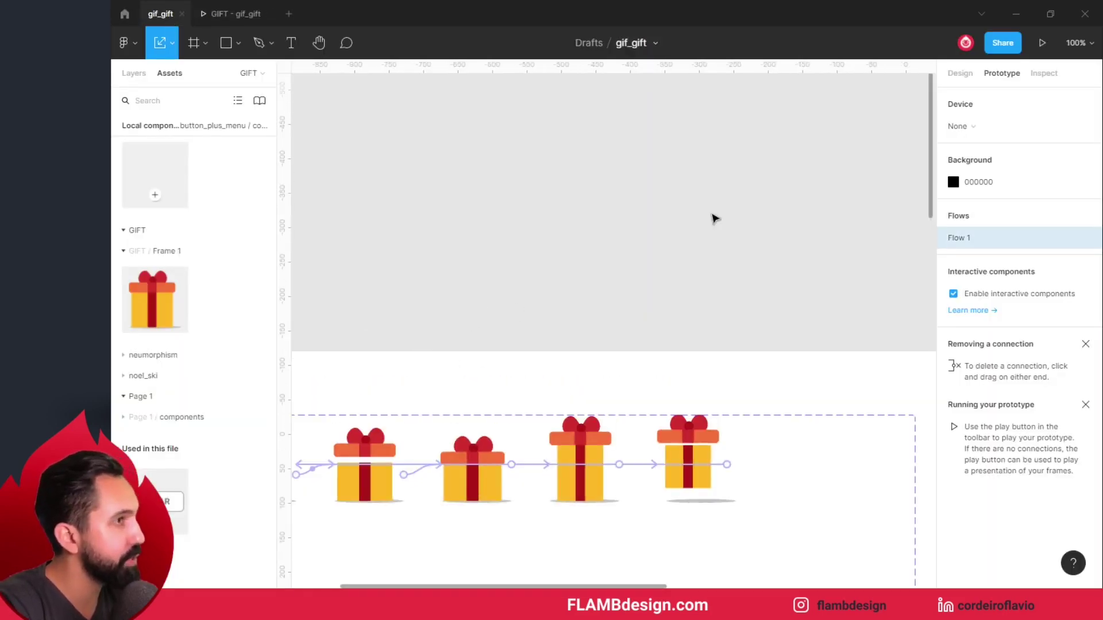
scroll(500, 374, down, 3)
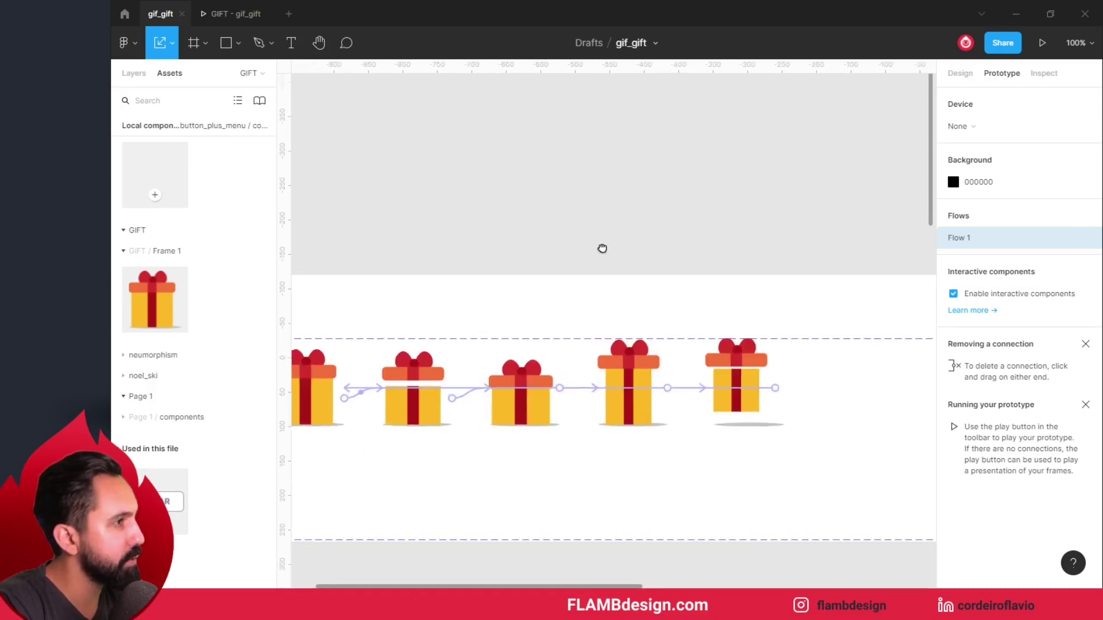
click(684, 315)
click(809, 176)
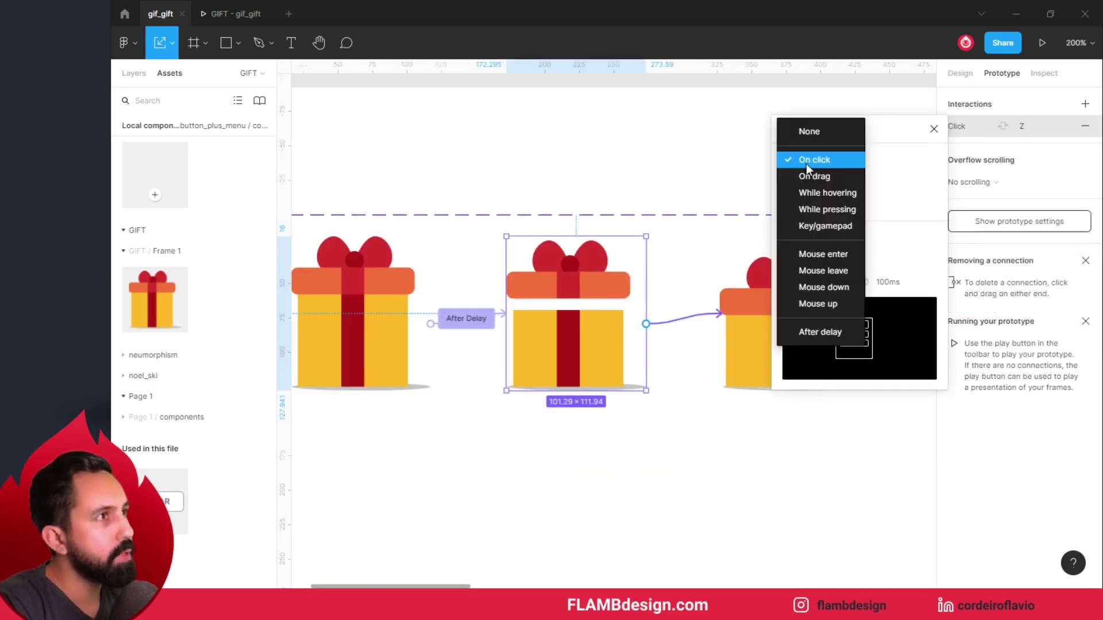
click(815, 332)
click(885, 166)
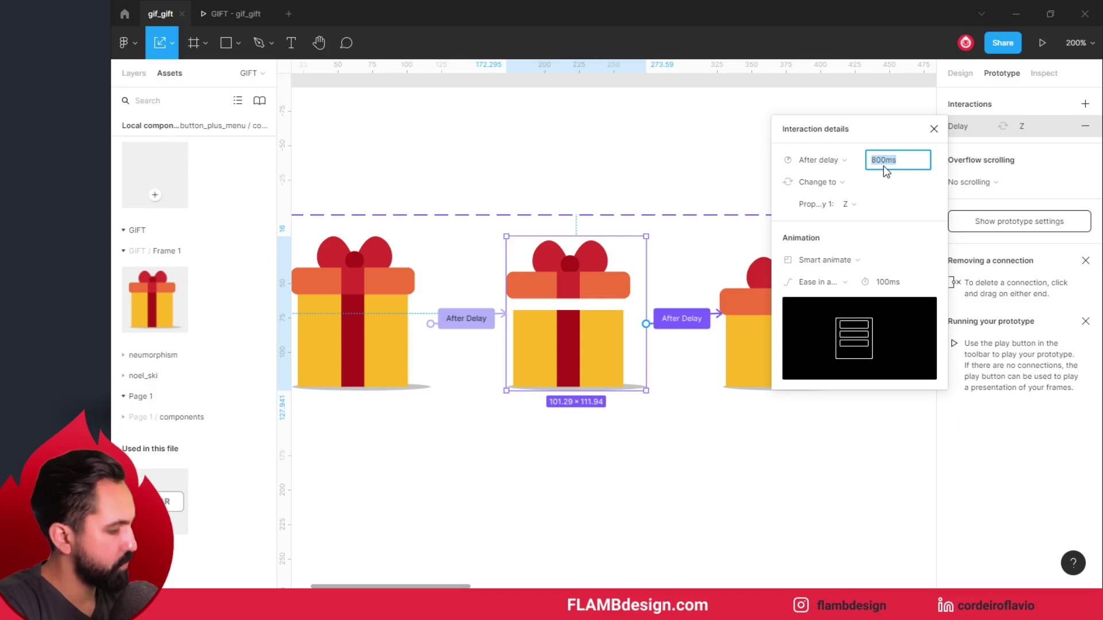
text(1)
click(922, 267)
click(652, 168)
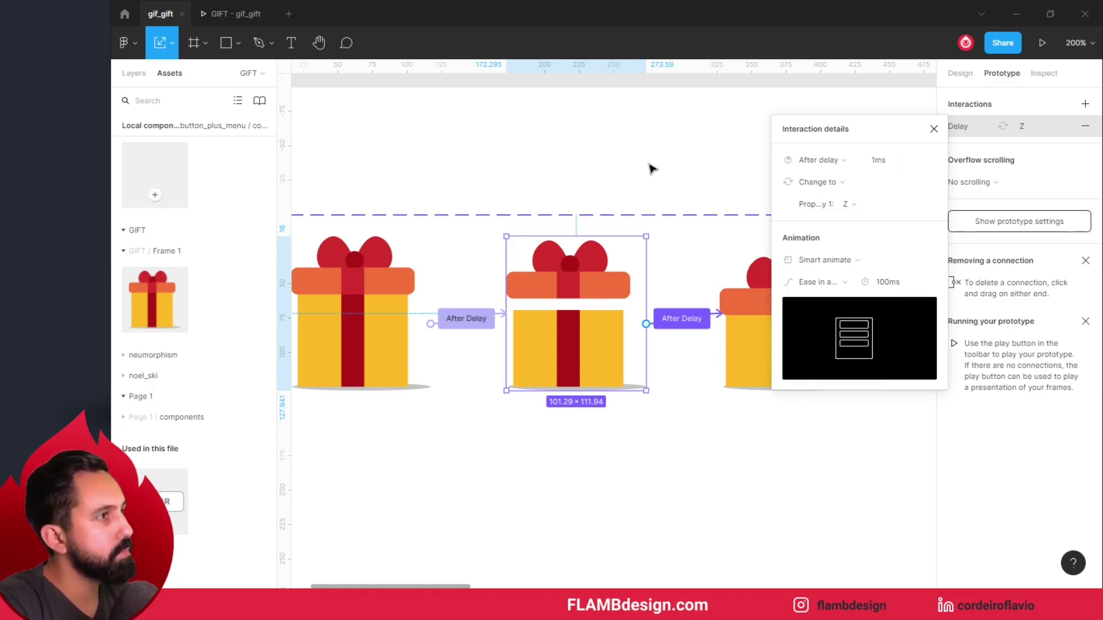
click(660, 171)
- Set the middle gift's link to Variant4 to After delay 1 ms, then preview the prototype
scroll(672, 178, right, 1)
scroll(678, 278, right, 4)
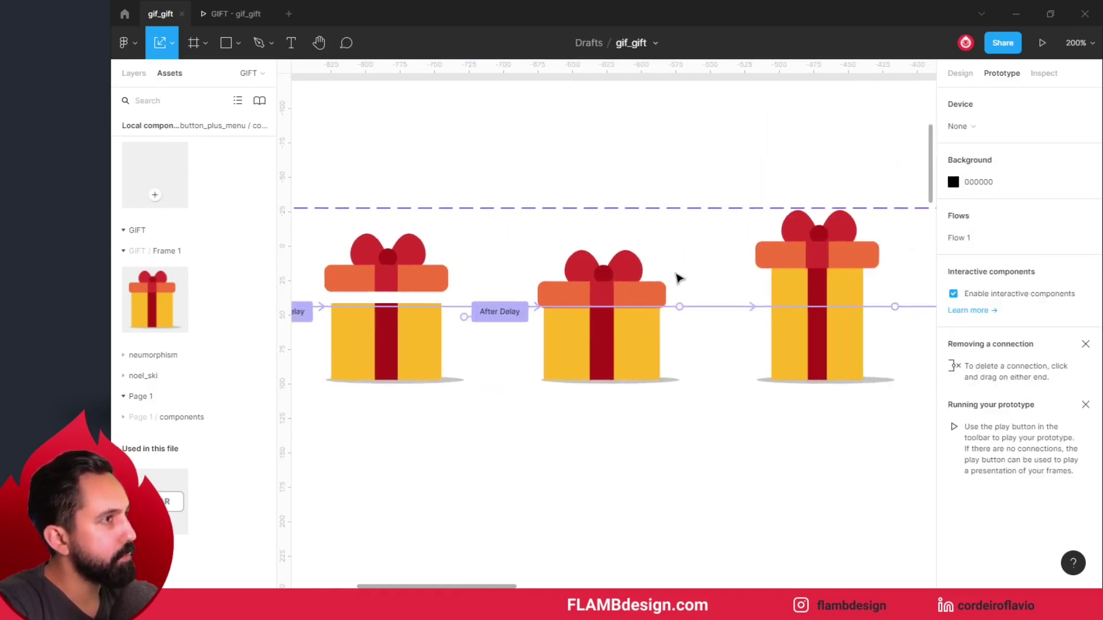
click(709, 311)
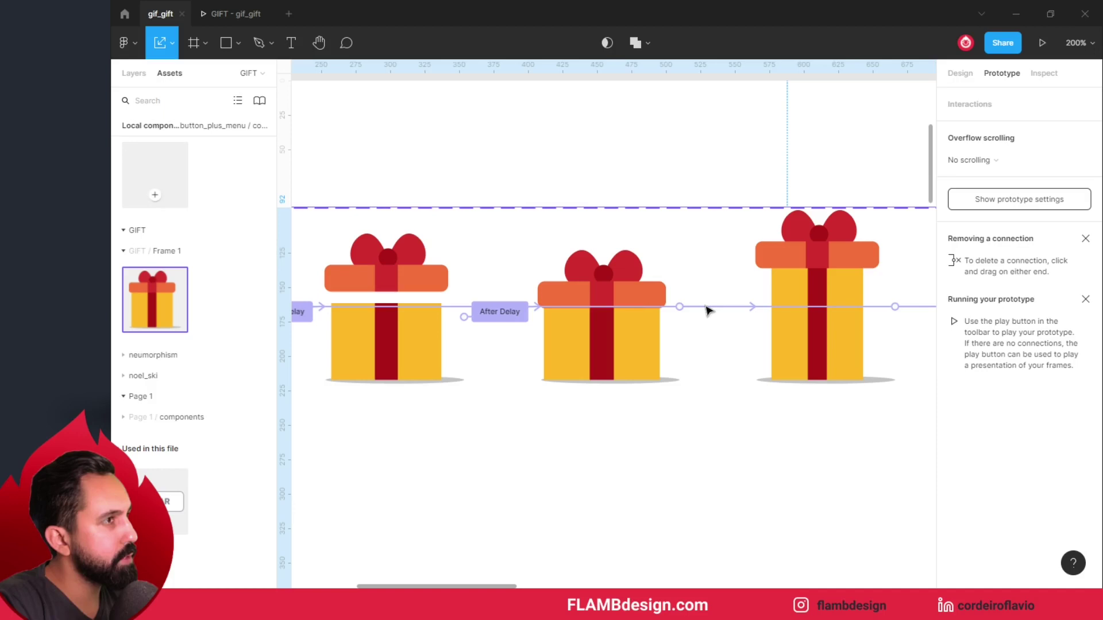
click(636, 303)
click(954, 127)
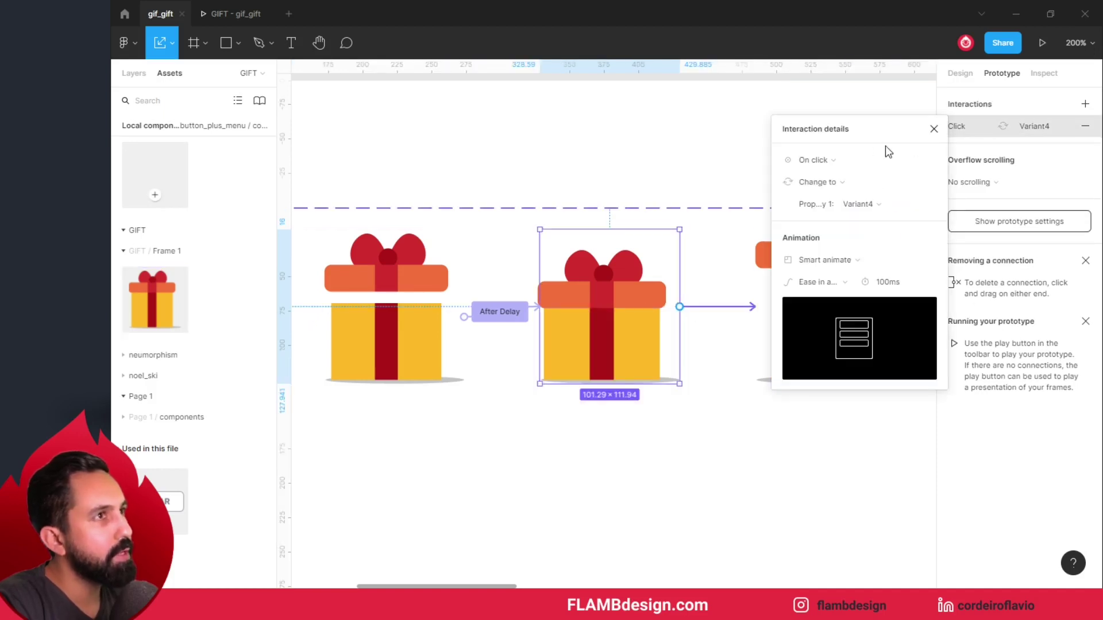
click(838, 161)
click(818, 336)
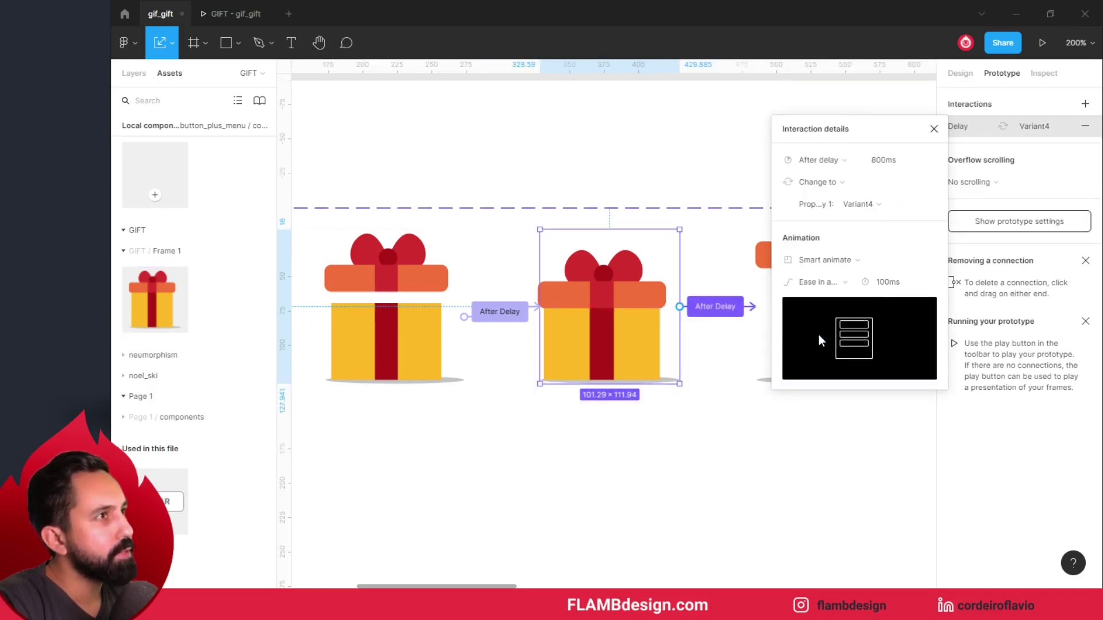
click(878, 164)
text(1)
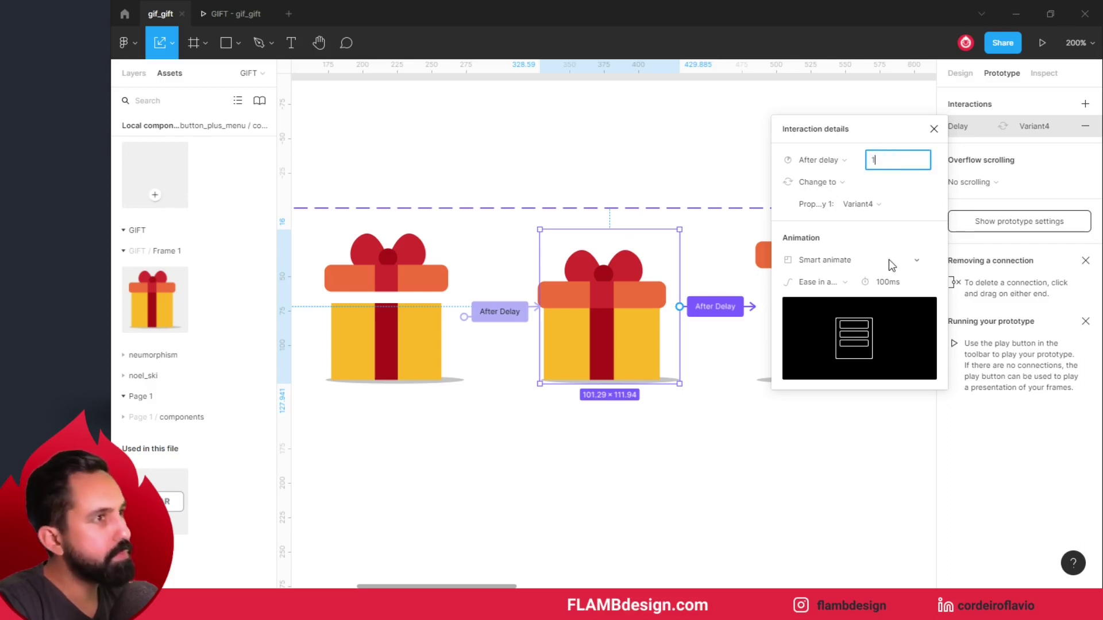
click(906, 278)
click(692, 171)
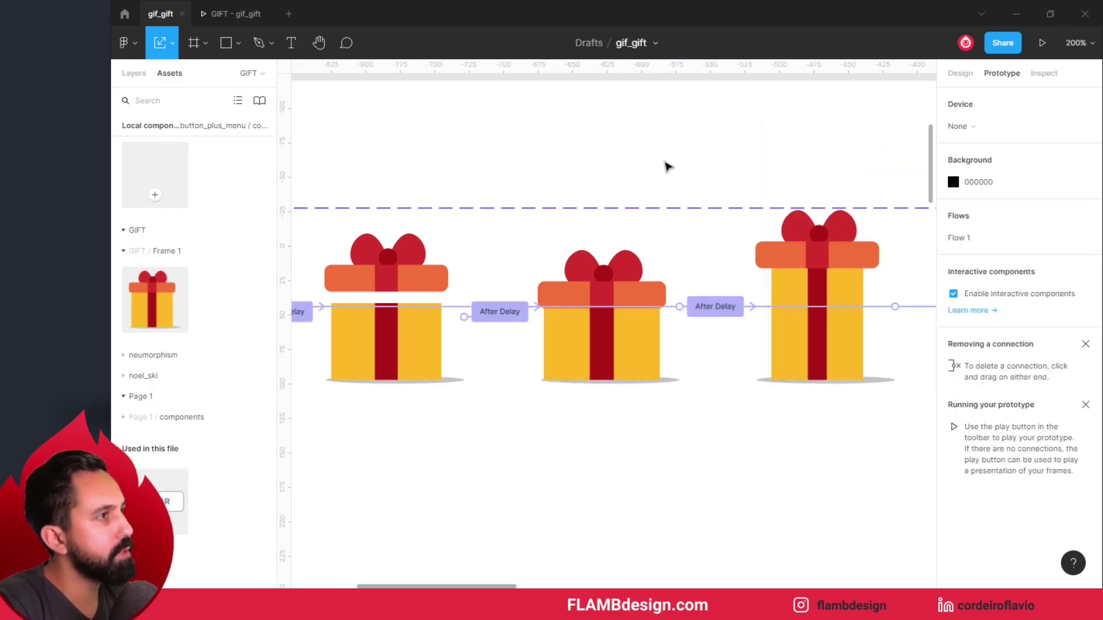
click(242, 17)
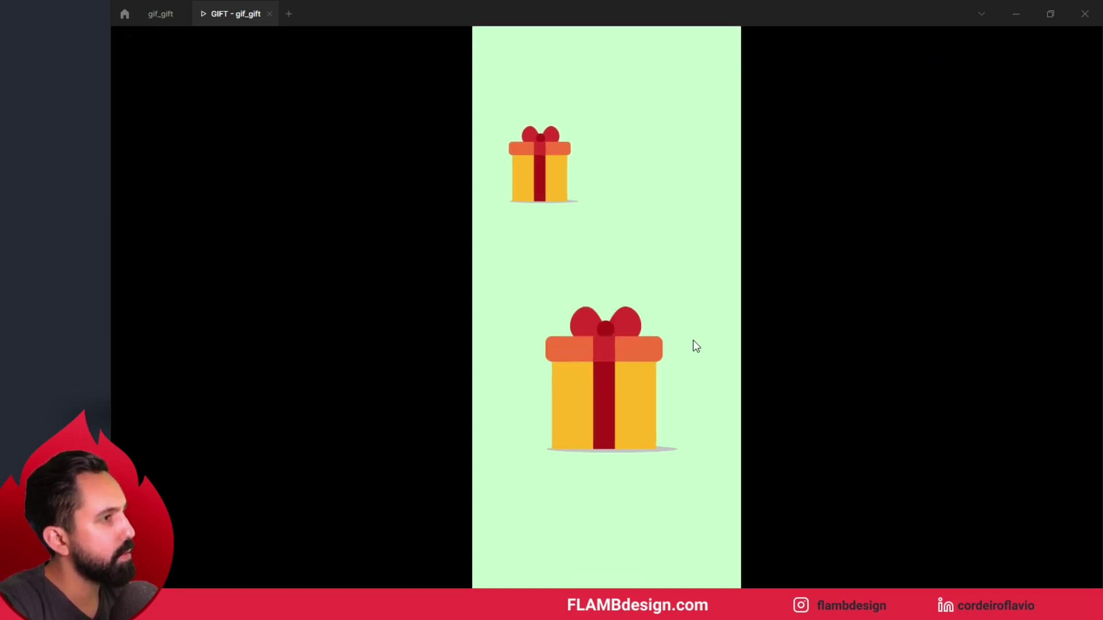
click(162, 15)
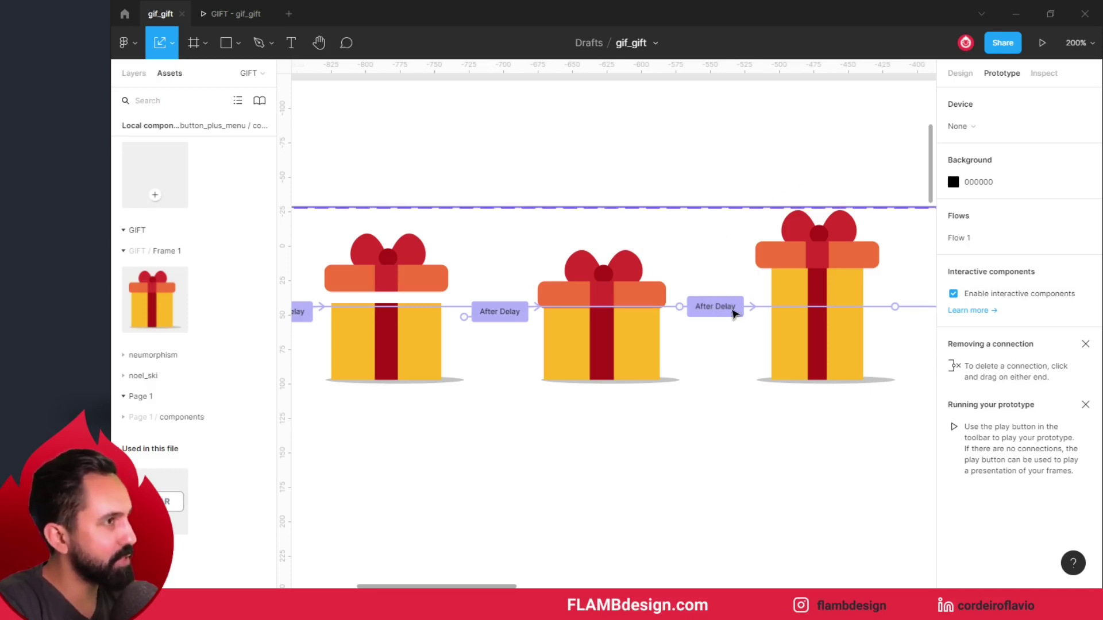
- Set the gift variant leading to Variant5 to advance After delay 1 ms
click(820, 248)
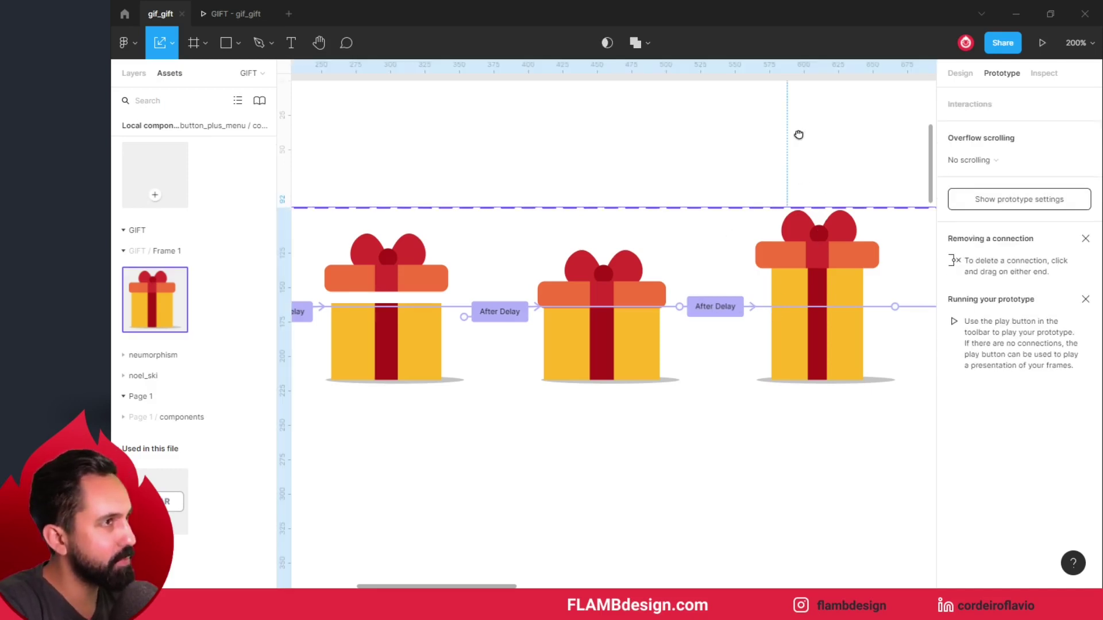
drag(798, 134, 681, 248)
click(691, 286)
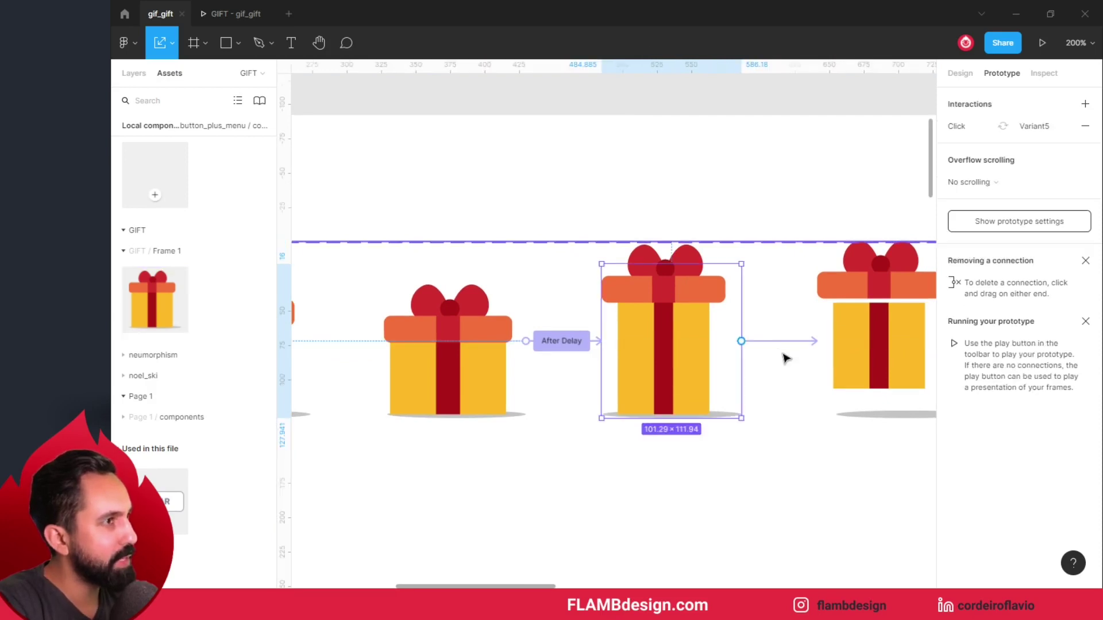
key(Escape)
click(683, 313)
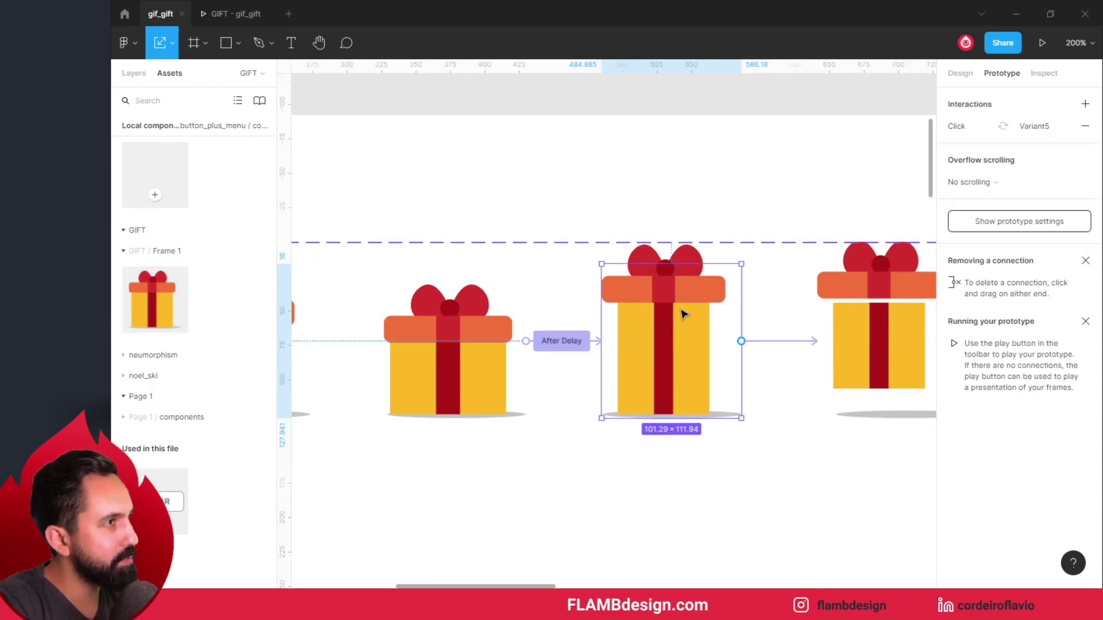
click(962, 129)
click(833, 161)
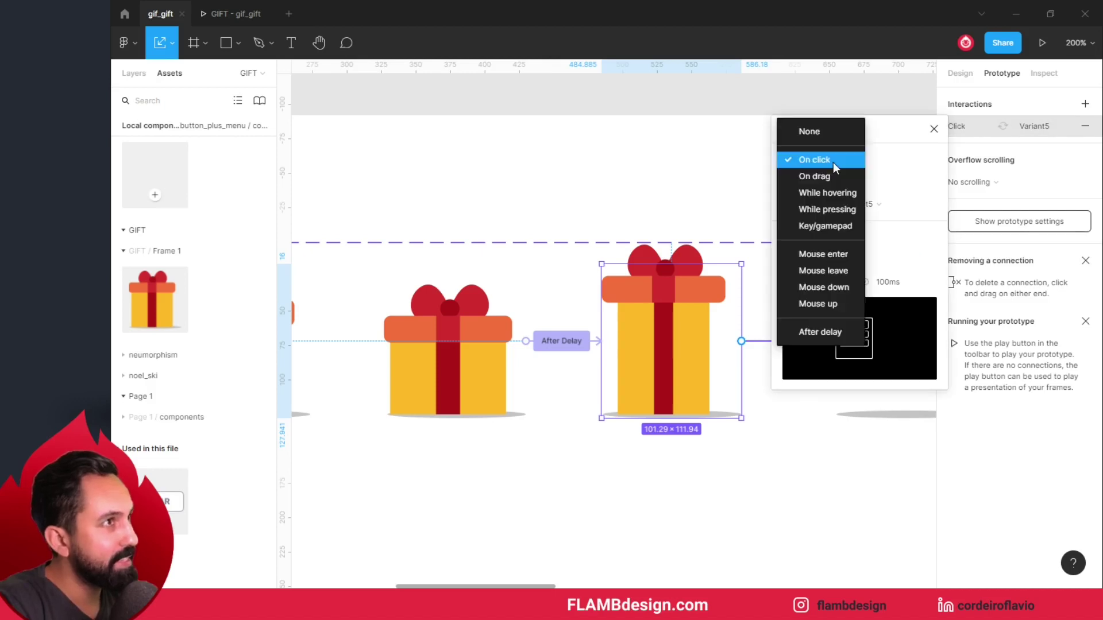
click(833, 333)
text(1)
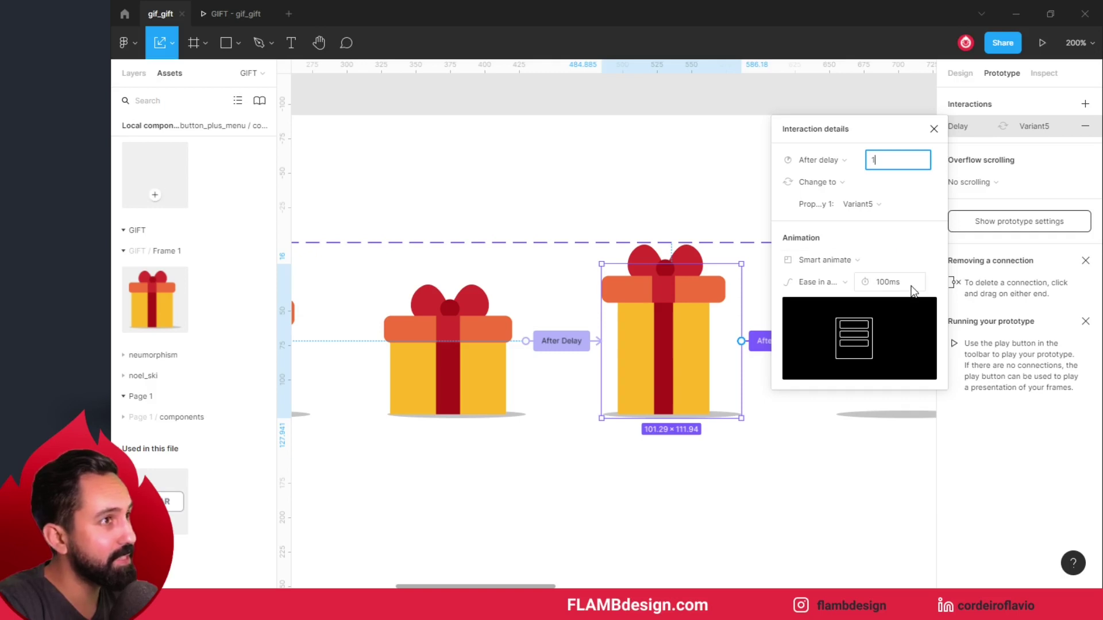
click(713, 215)
- Make the last gift return to Default After delay 1 ms, then preview the prototype
scroll(675, 240, left, 2)
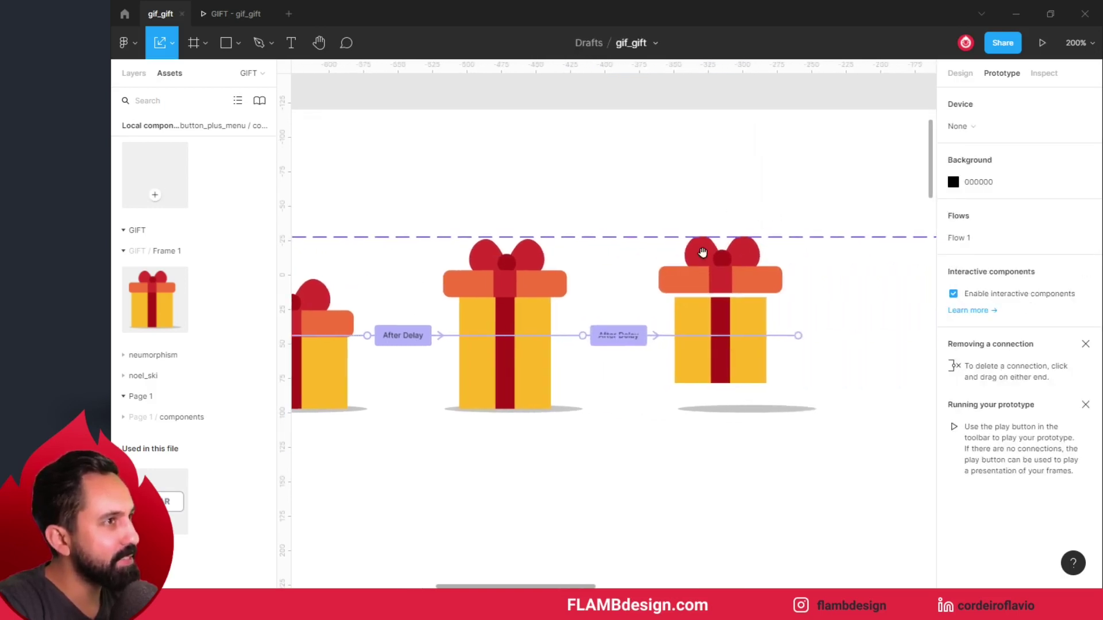
click(727, 271)
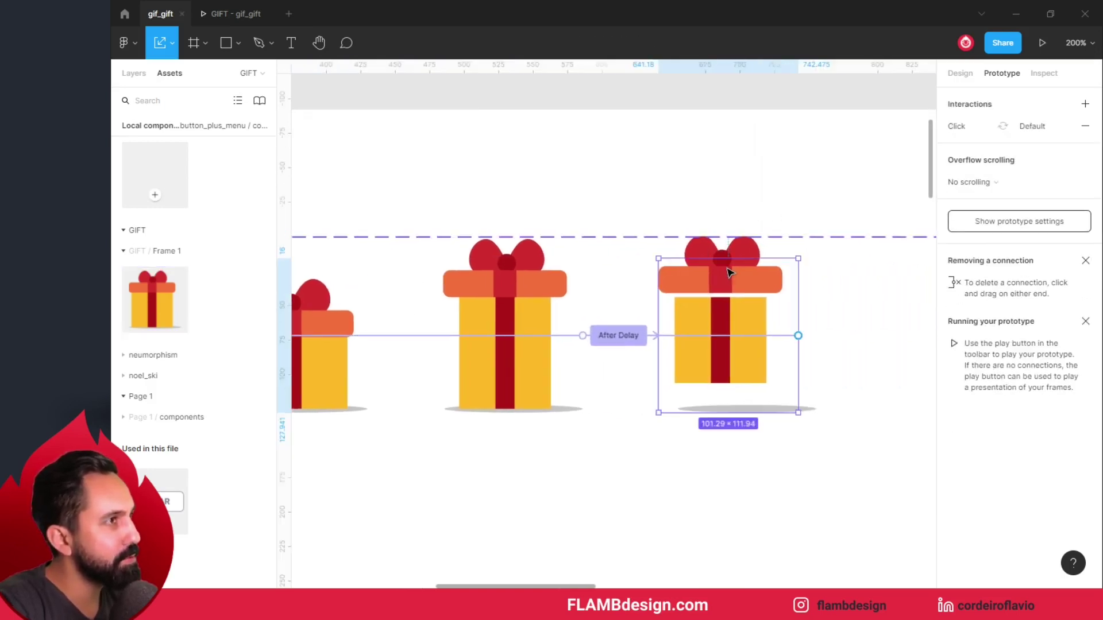
click(965, 126)
click(843, 165)
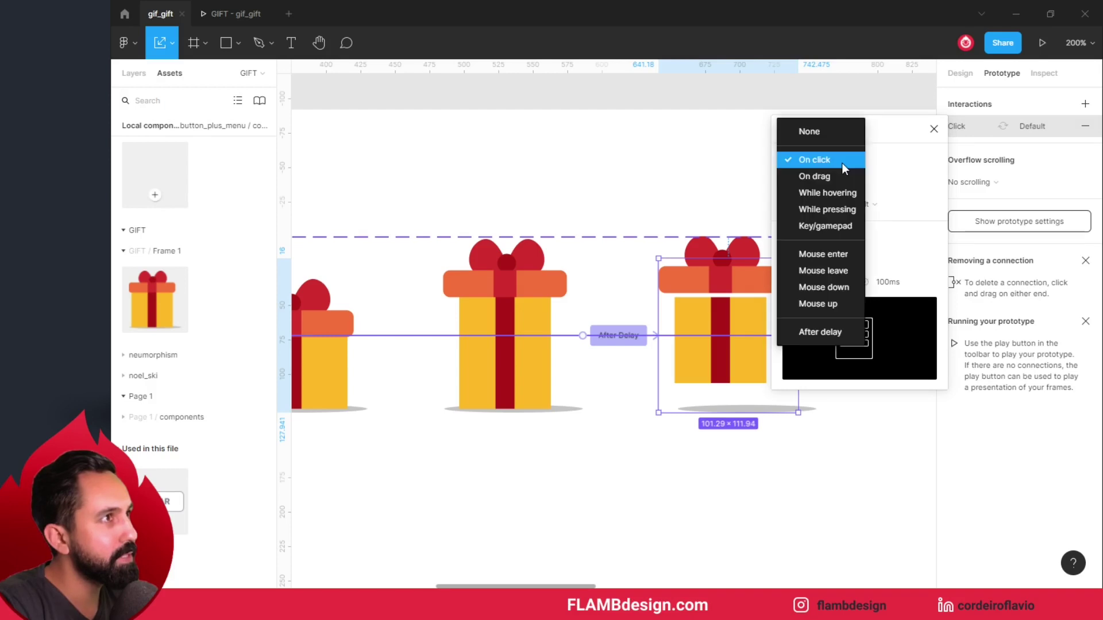
click(827, 333)
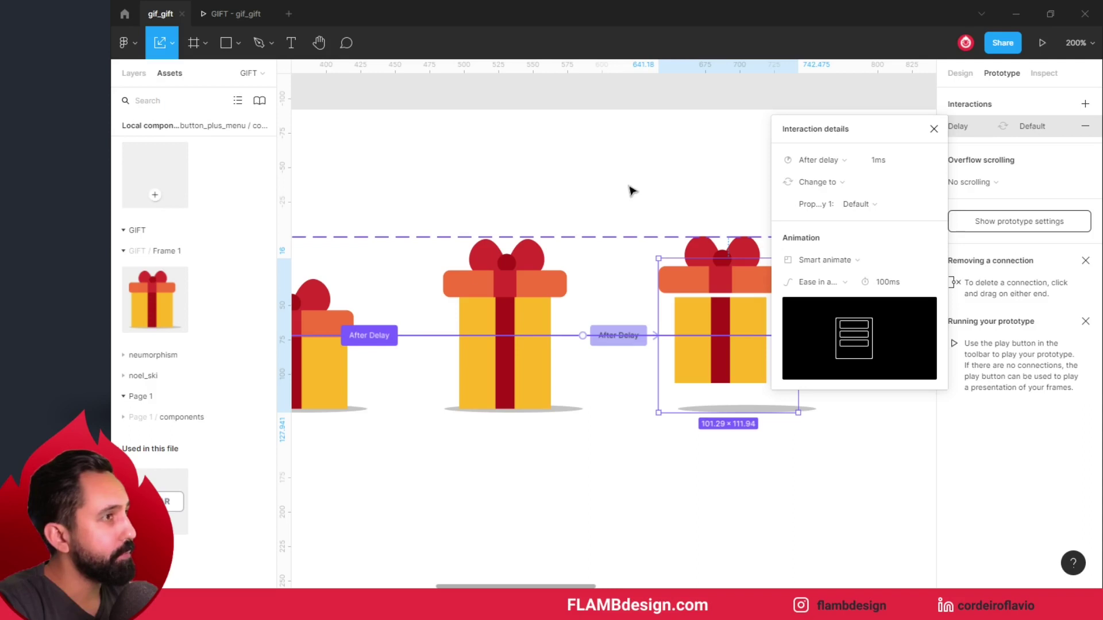
click(597, 178)
click(251, 16)
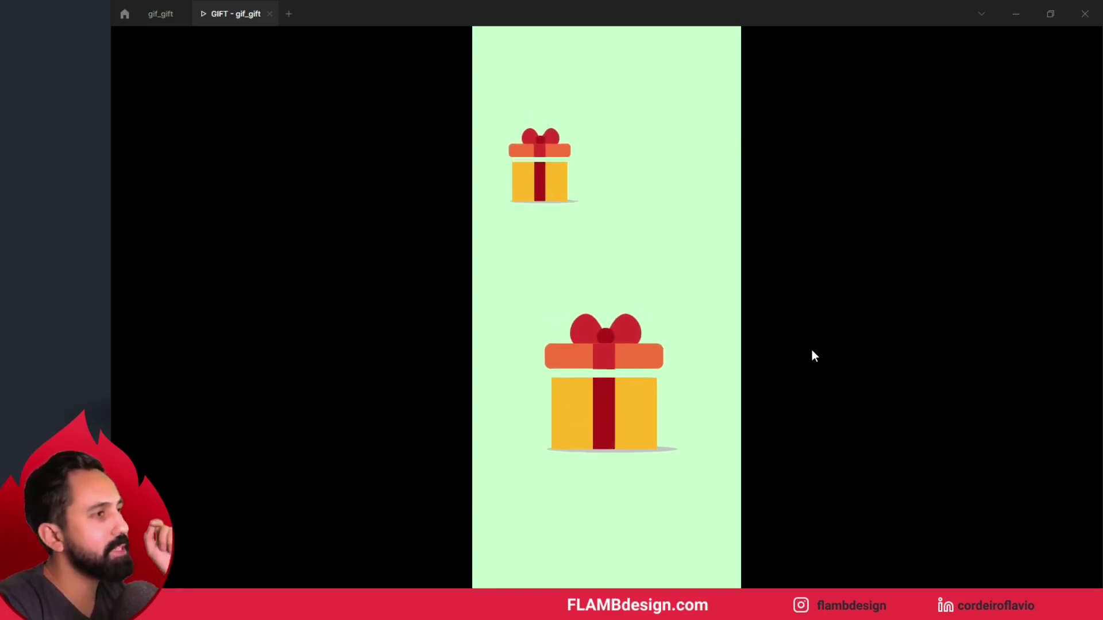
click(155, 14)
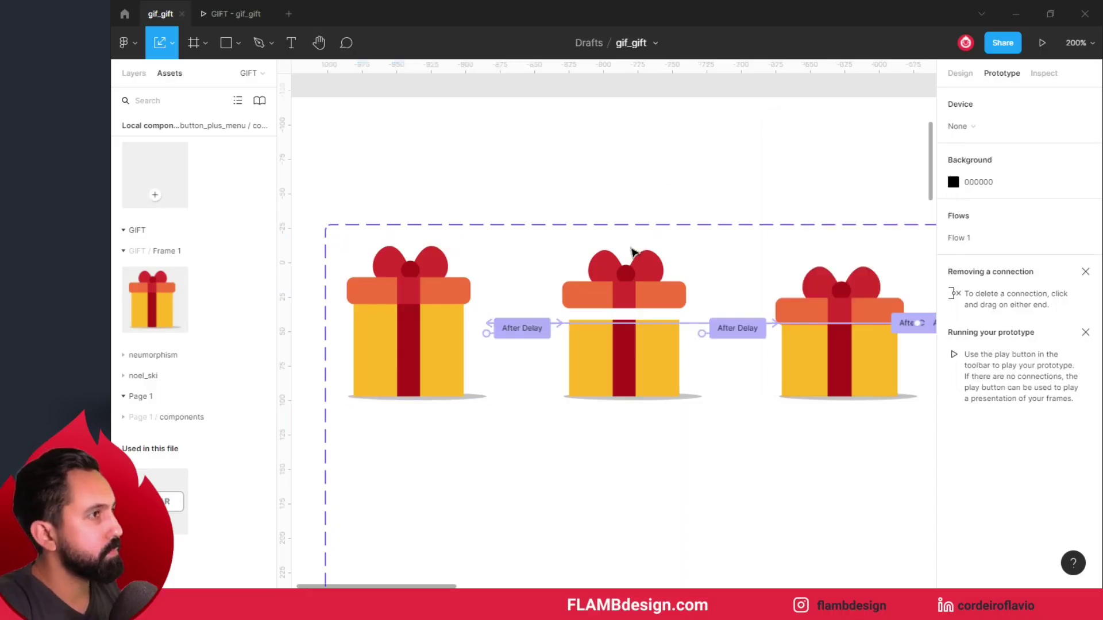
click(634, 252)
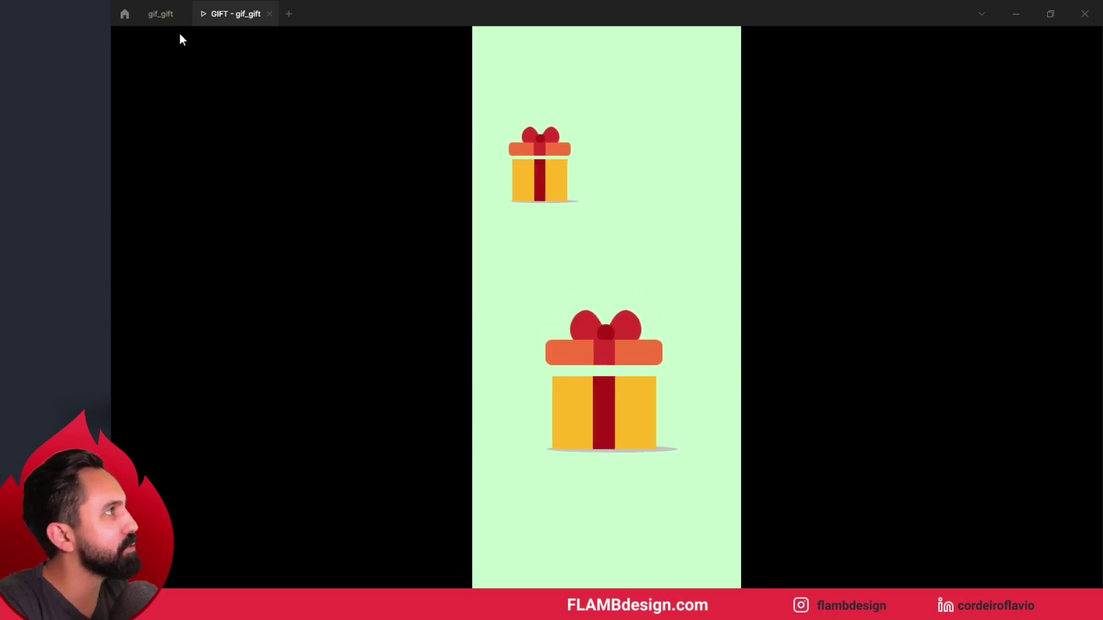
click(163, 14)
click(587, 462)
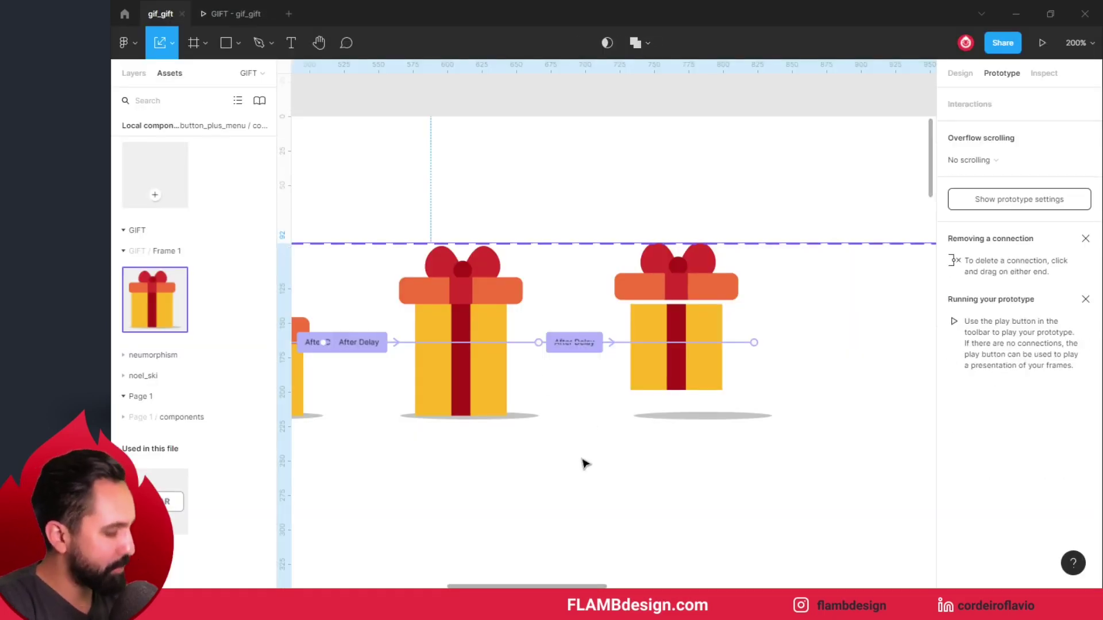
scroll(526, 461, left, 5)
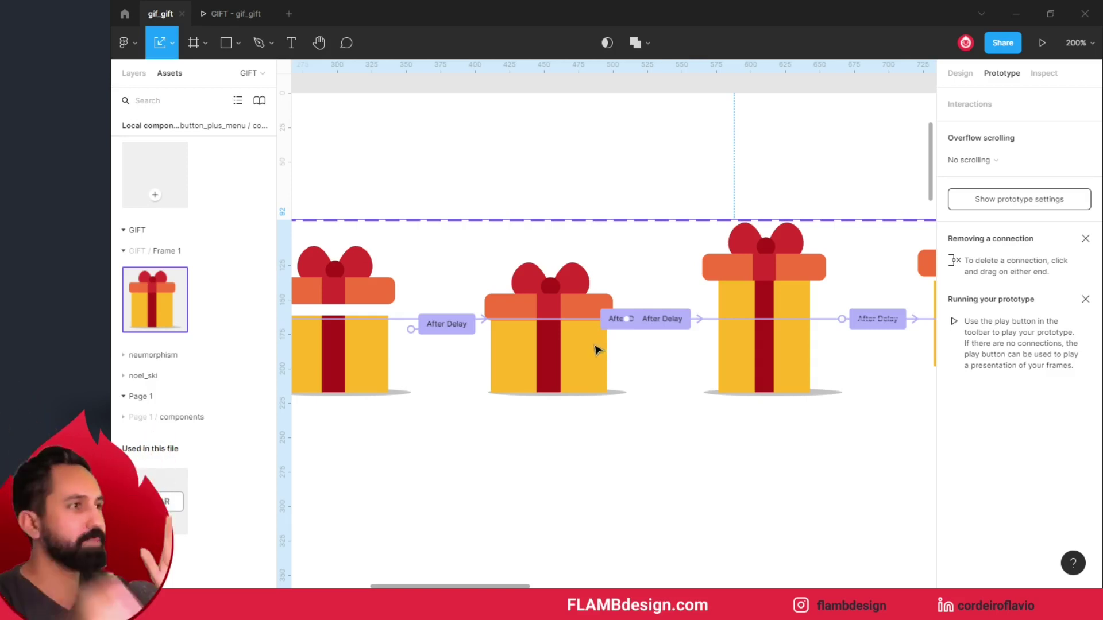
click(207, 11)
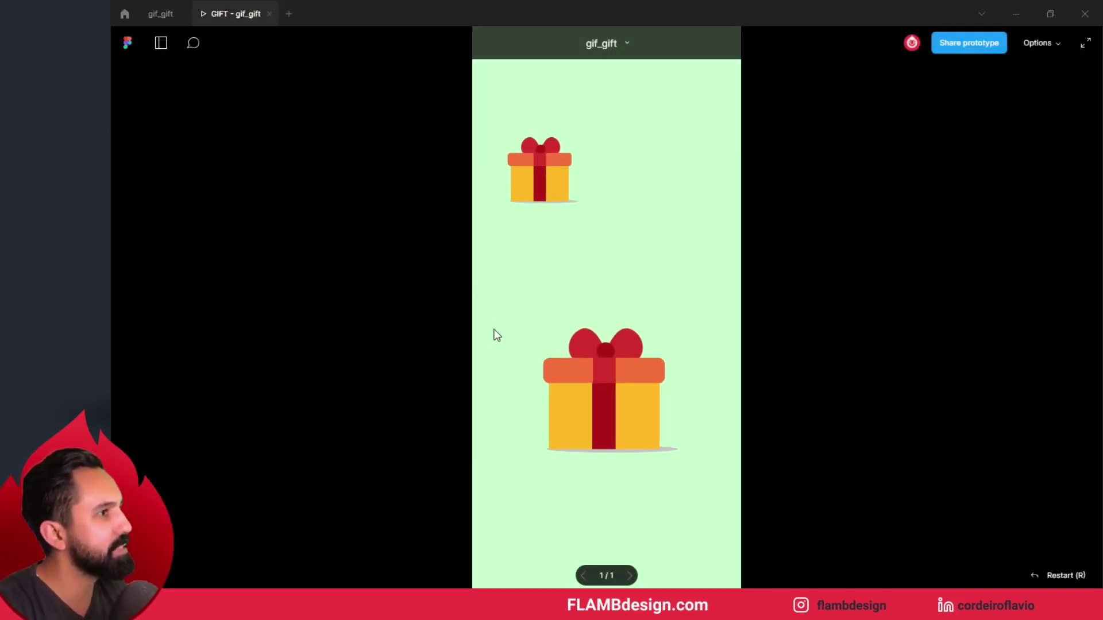